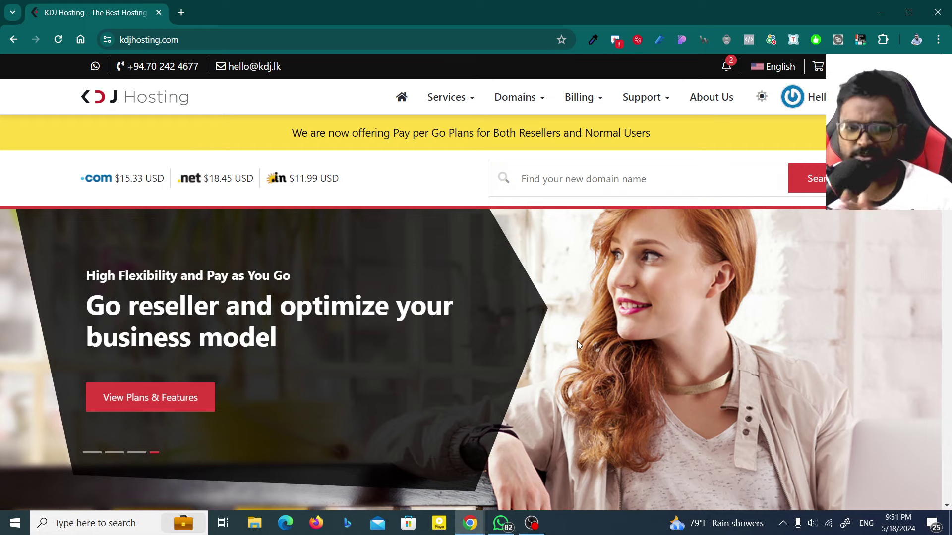
Open the KDJ Hosting homepage in an Incognito window from a Google search for 'kdj hosting'.
left_click(450, 98)
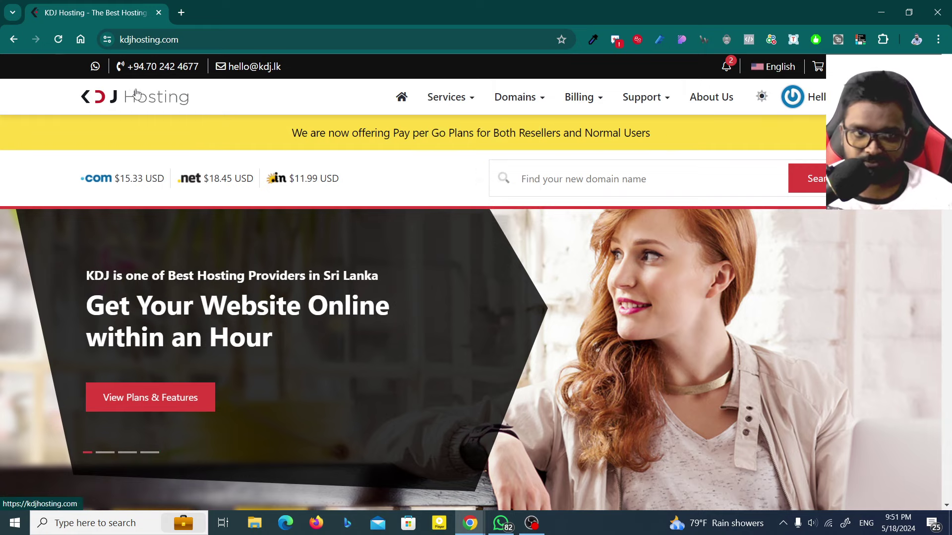
key("ctrl+shift+n")
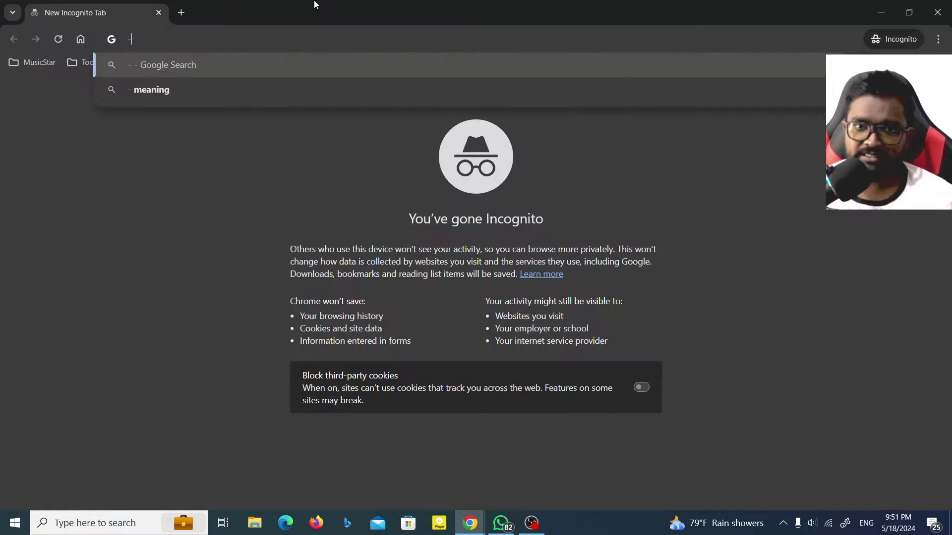
key("ctrl+w")
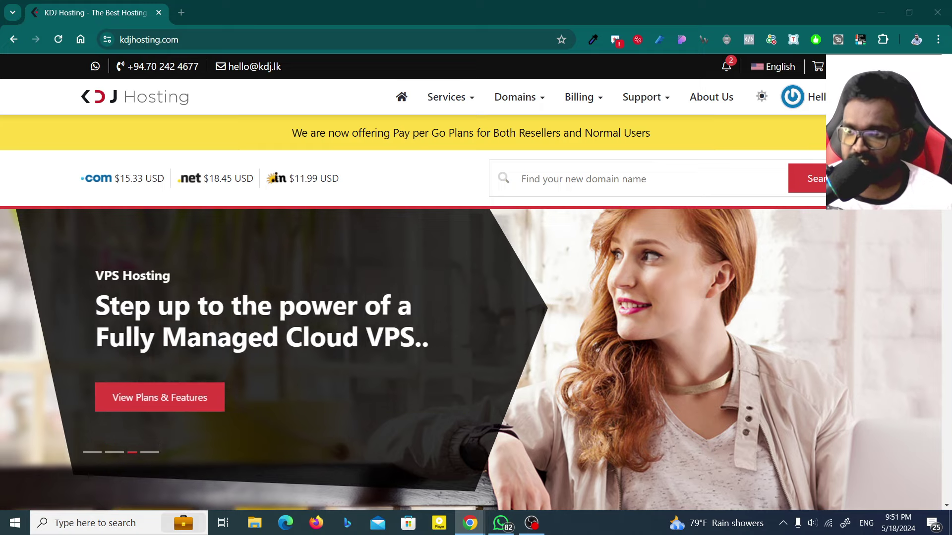
key("alt+Tab")
key("super+Up")
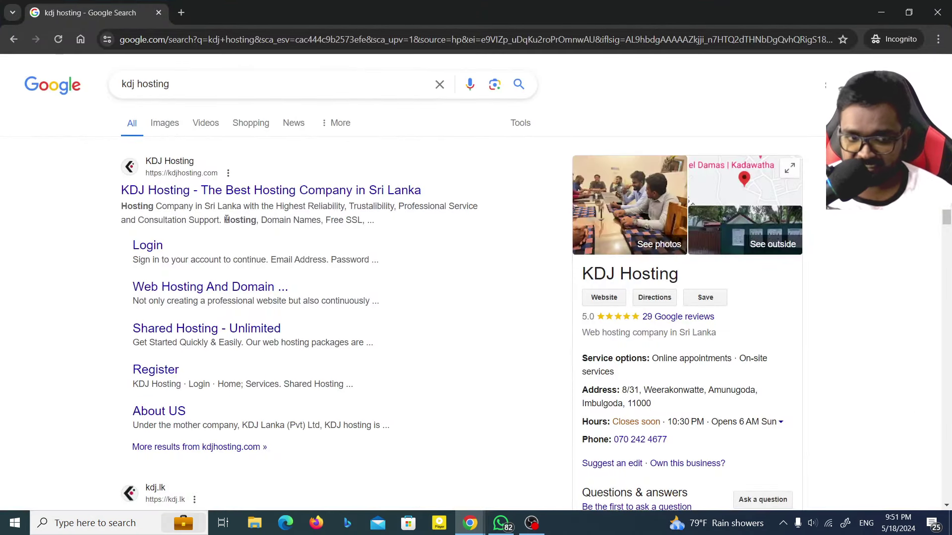
left_click(211, 194)
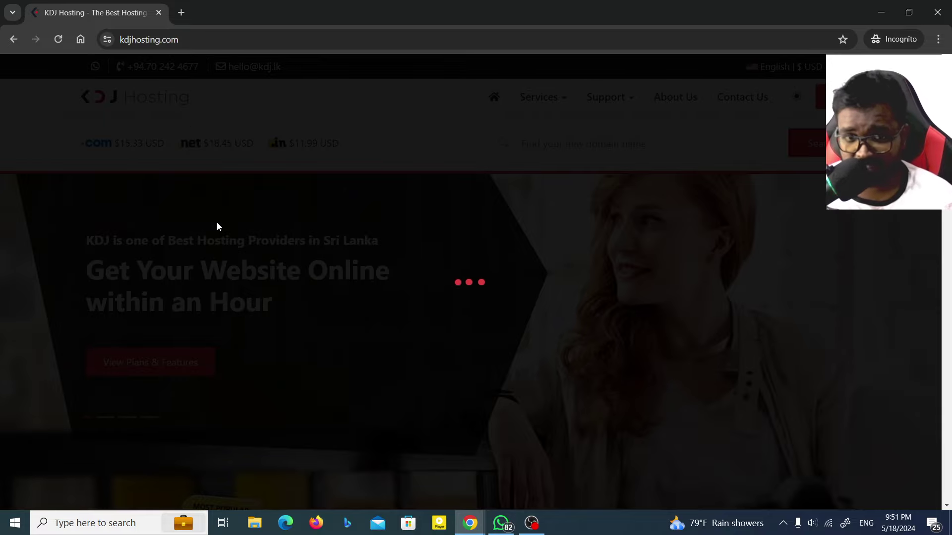
Browse the Small Business Hosting - Singapore plan cards and order the SG-SB-500 plan.
scroll(151, 198, "down", 6)
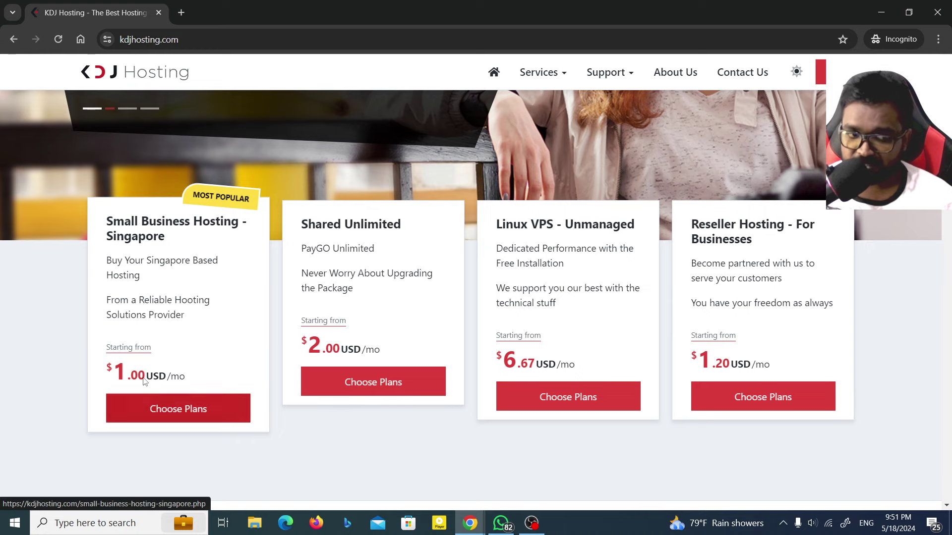
scroll(200, 413, "down", 1)
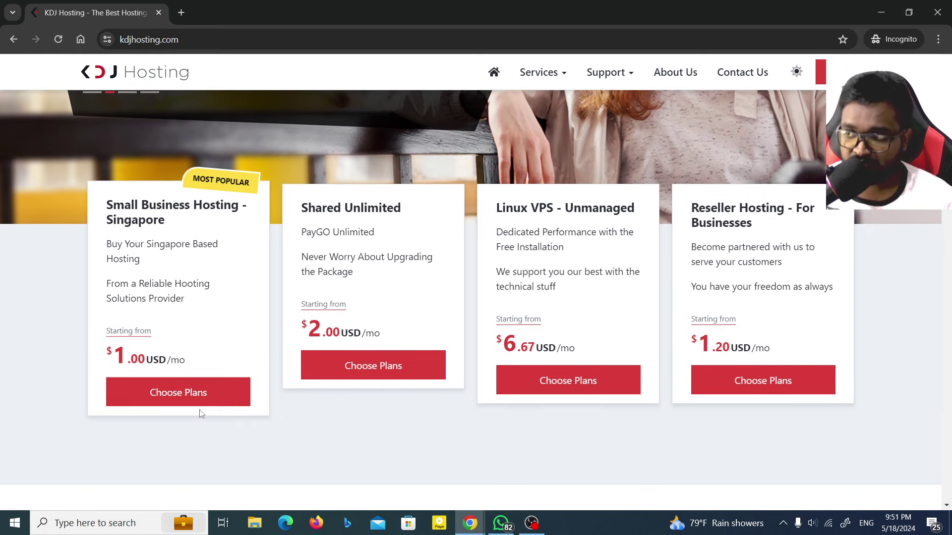
left_click(160, 397)
scroll(160, 397, "up", 1)
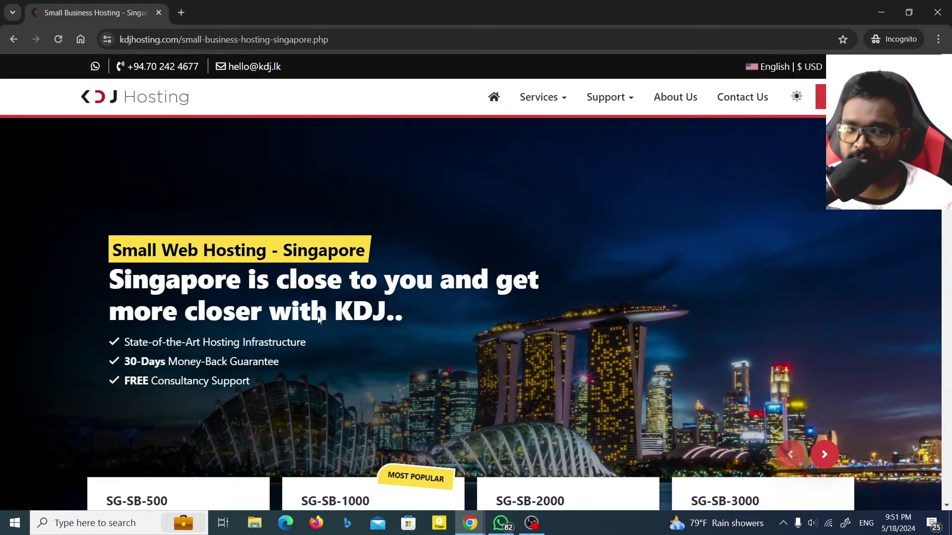
scroll(227, 329, "down", 5)
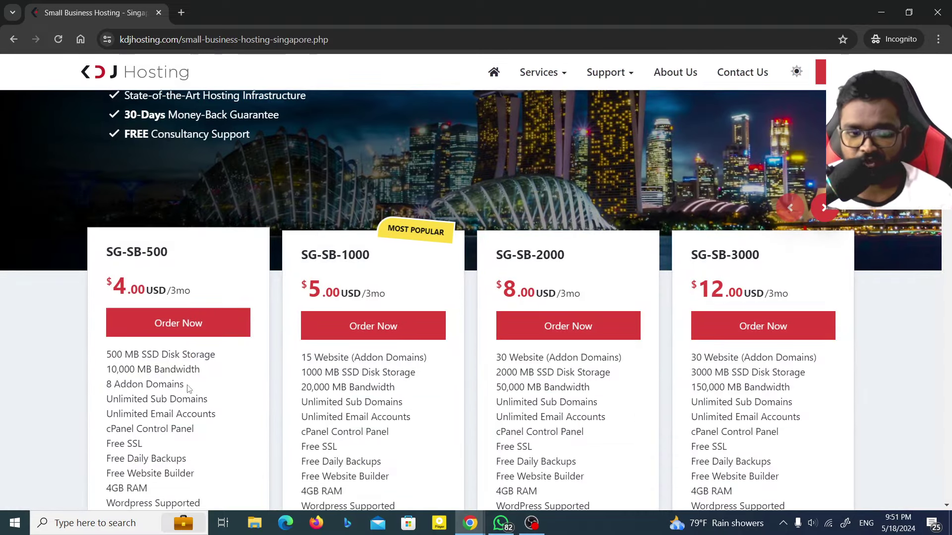
scroll(189, 390, "down", 1)
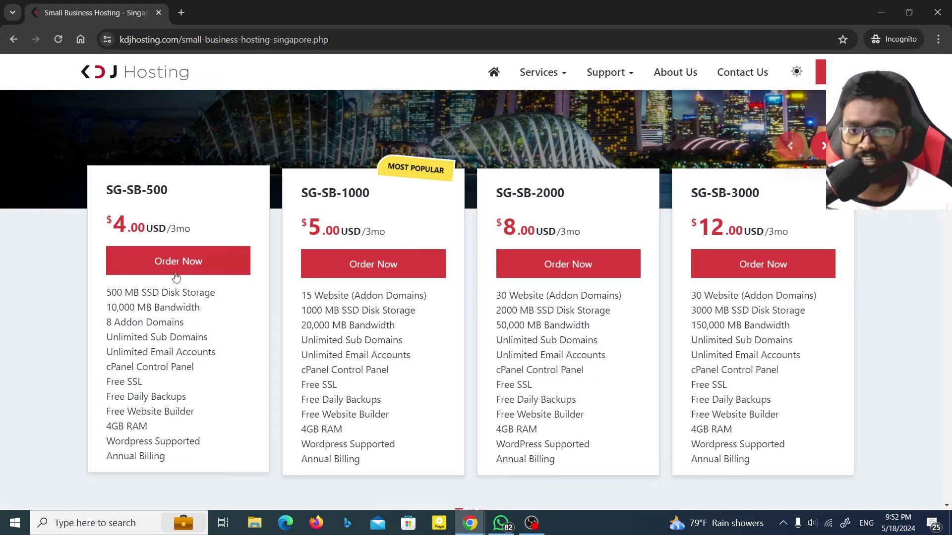
left_click(201, 268)
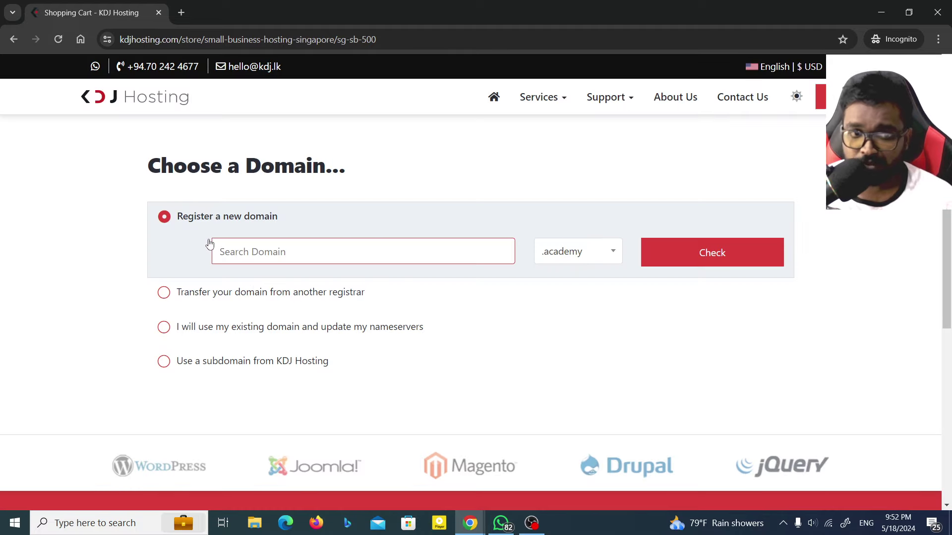
Choose 'I will use my existing domain' with name 'sdasda' and extension com, then open a new tab.
left_click(175, 332)
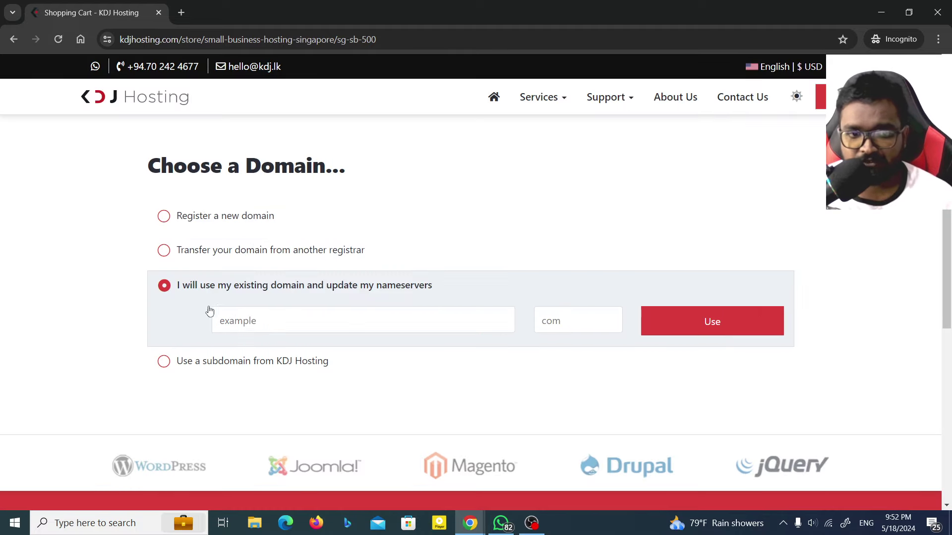
left_click(286, 316)
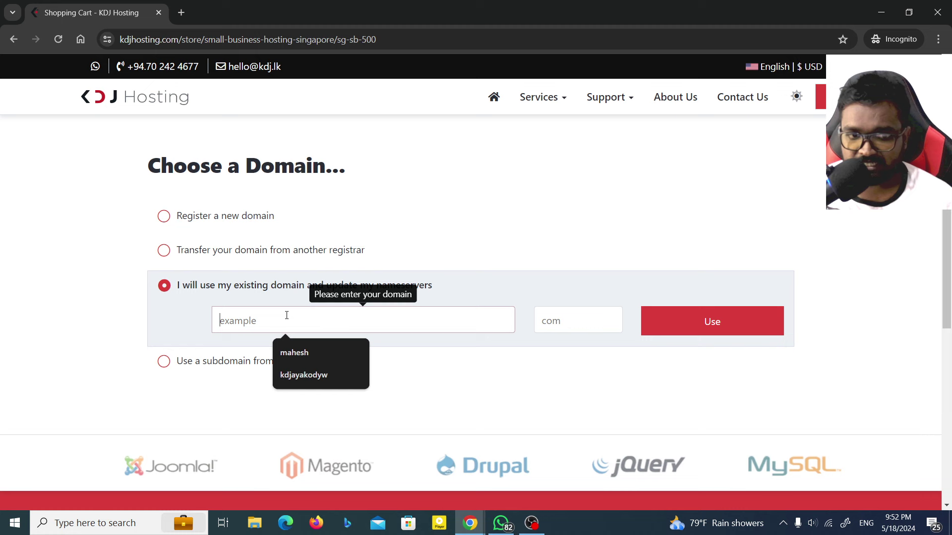
left_click(383, 270)
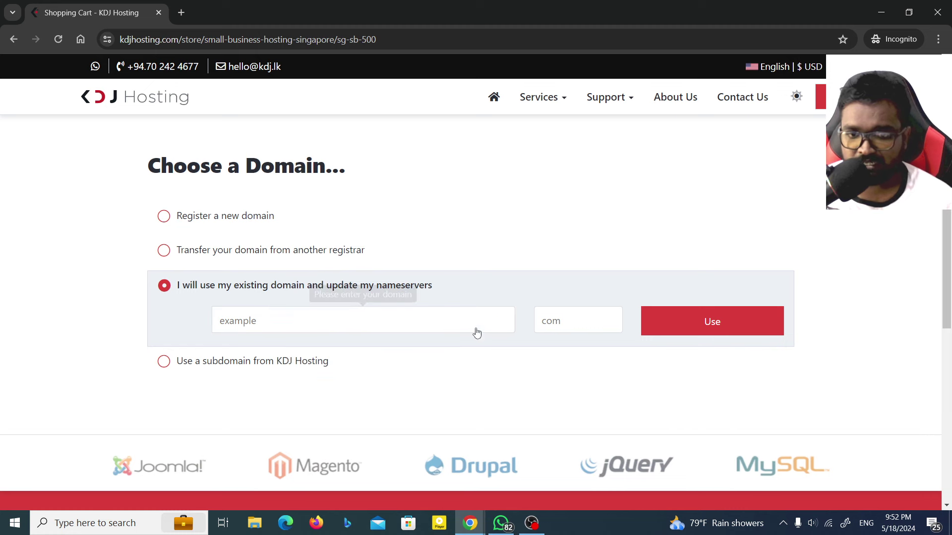
left_click(293, 319)
type("sdasda")
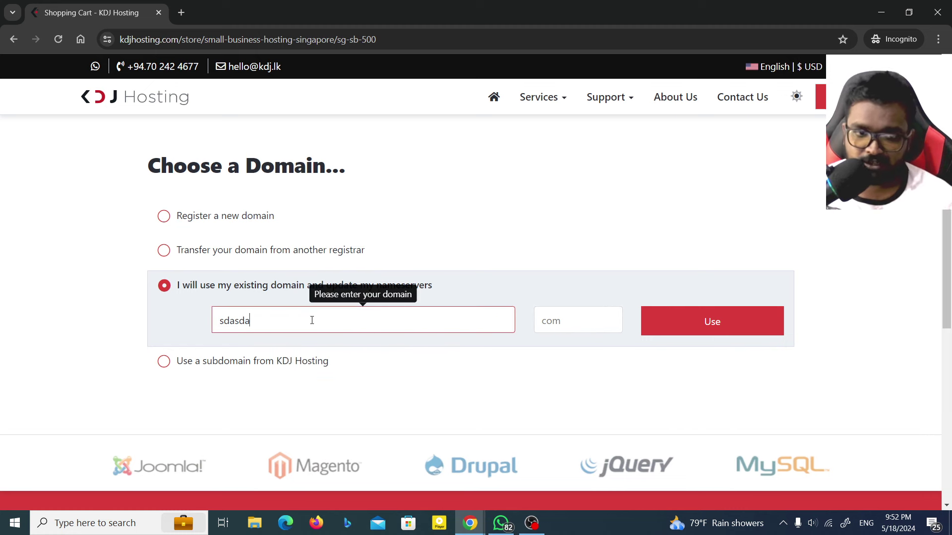
left_click(553, 318)
type("com")
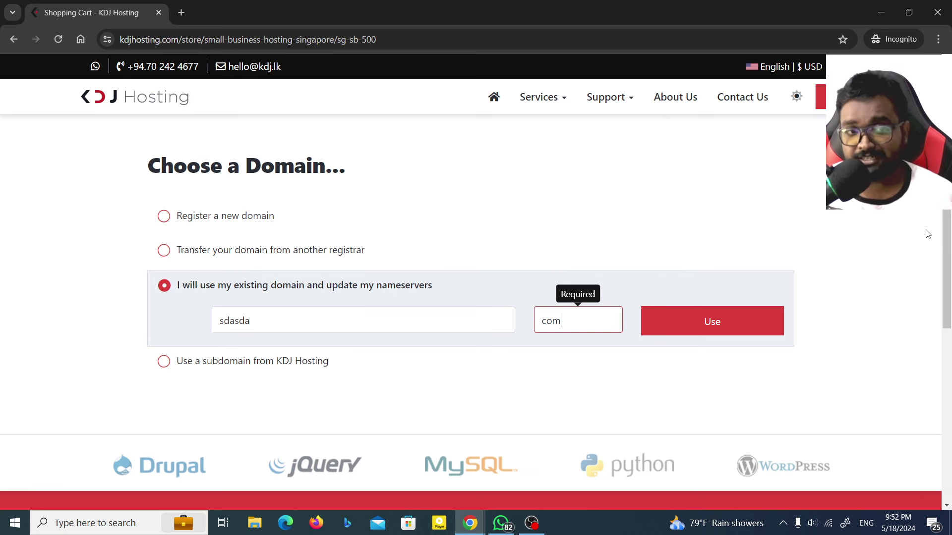
left_click(627, 99)
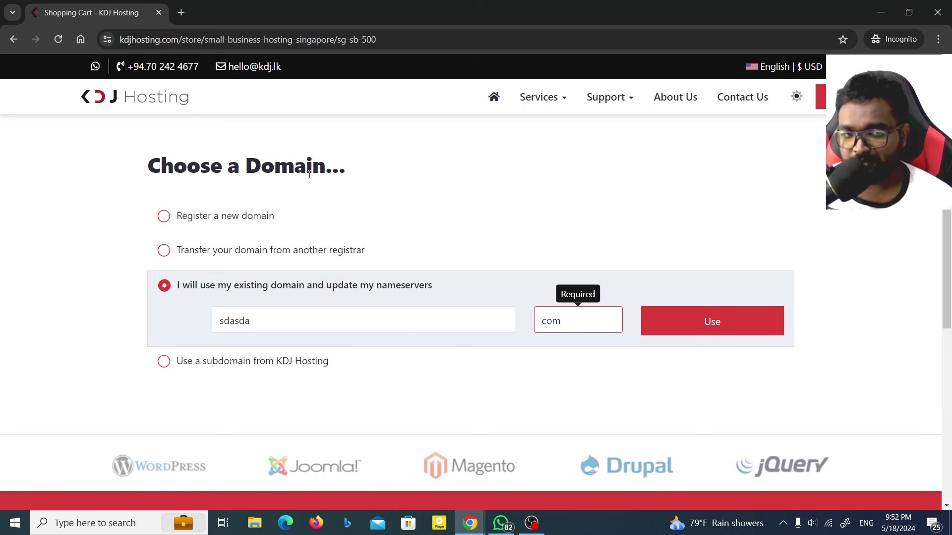
left_click(182, 12)
Visit porkbun.com, close that tab, and load Google in another new private tab.
type("porkbu")
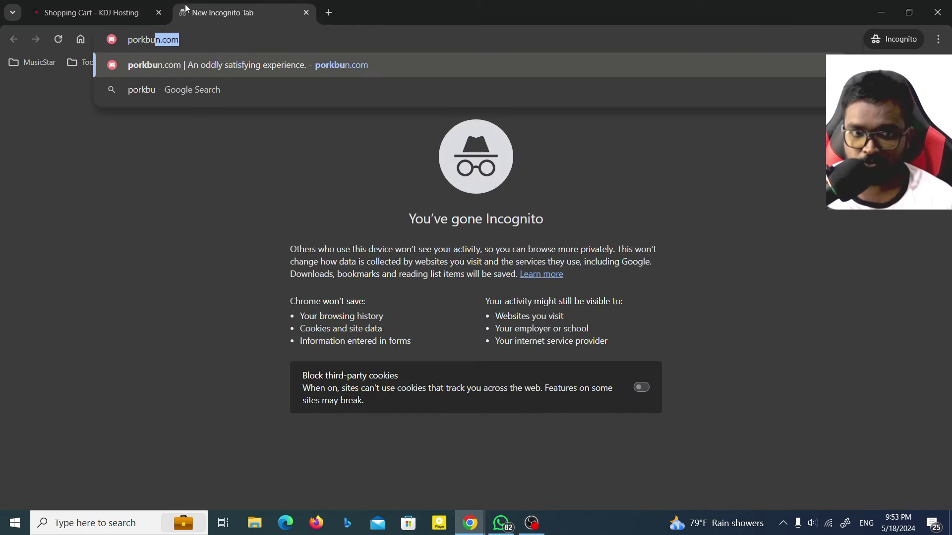
key("Return")
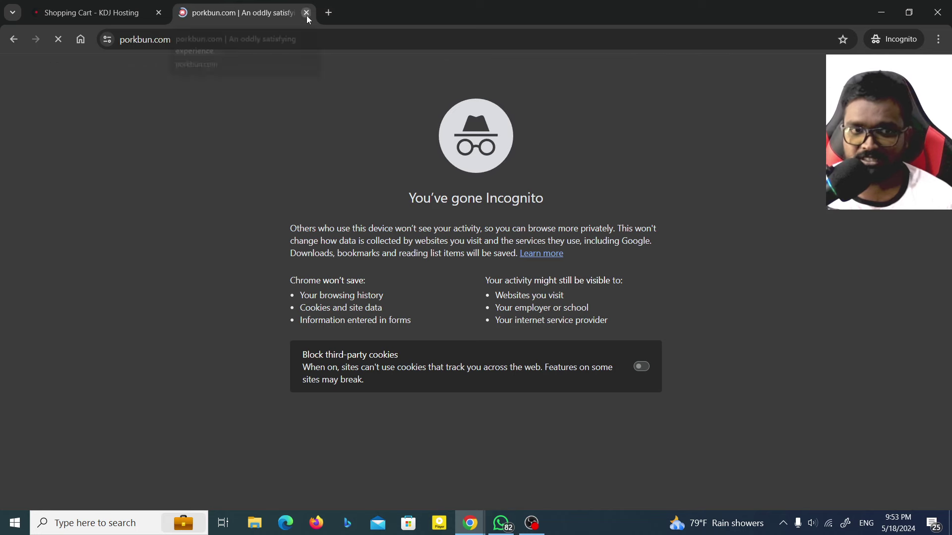
left_click(307, 12)
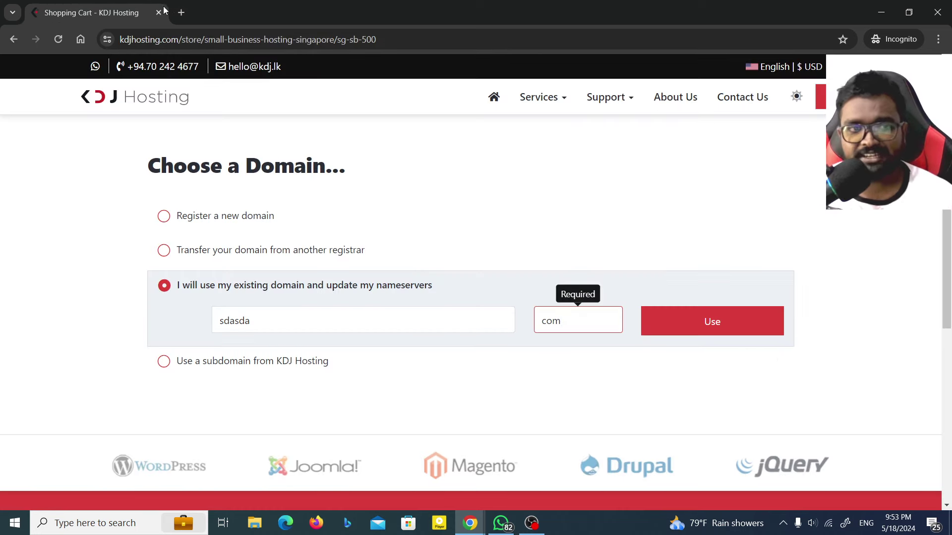
left_click(180, 12)
type("googl")
key("Return")
Search Google for 'freedomainone', compare it with the cart, then close the search tab.
type("f")
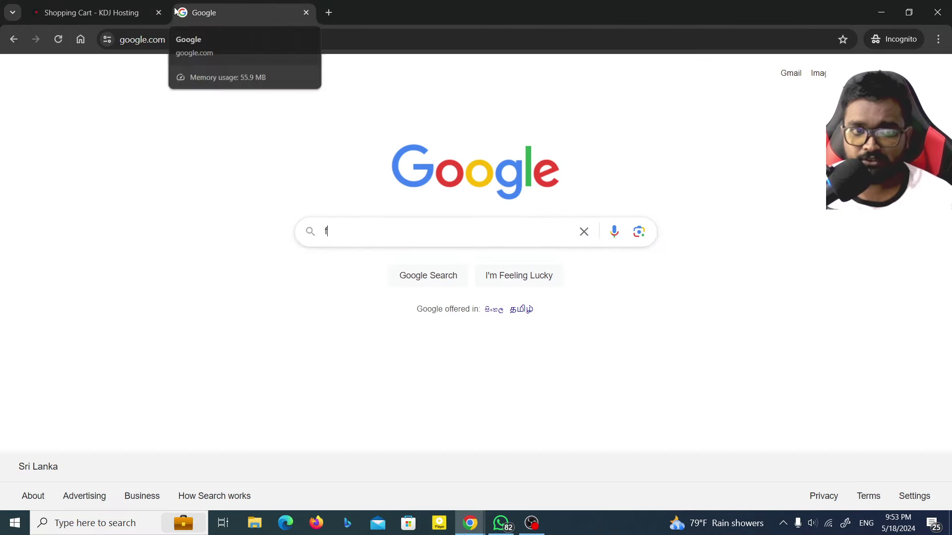
type("reedoma")
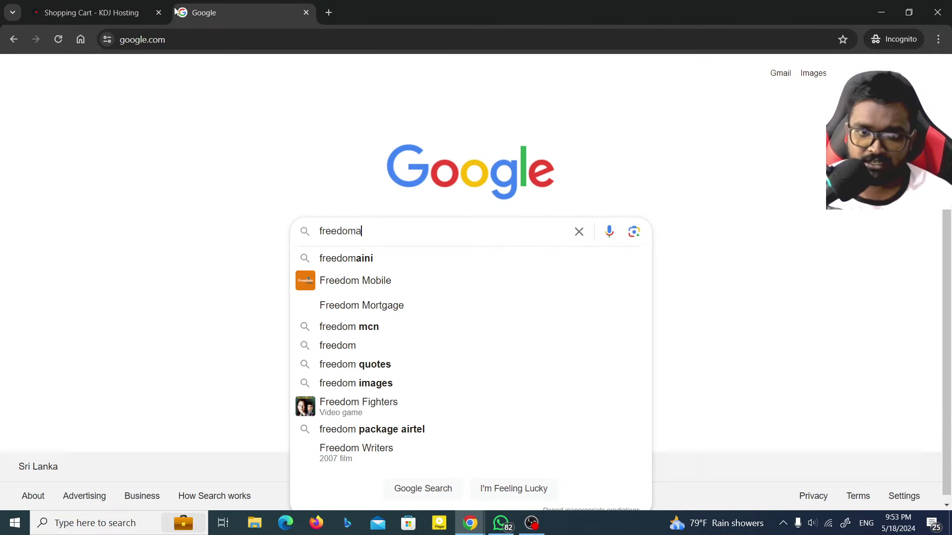
type("inone")
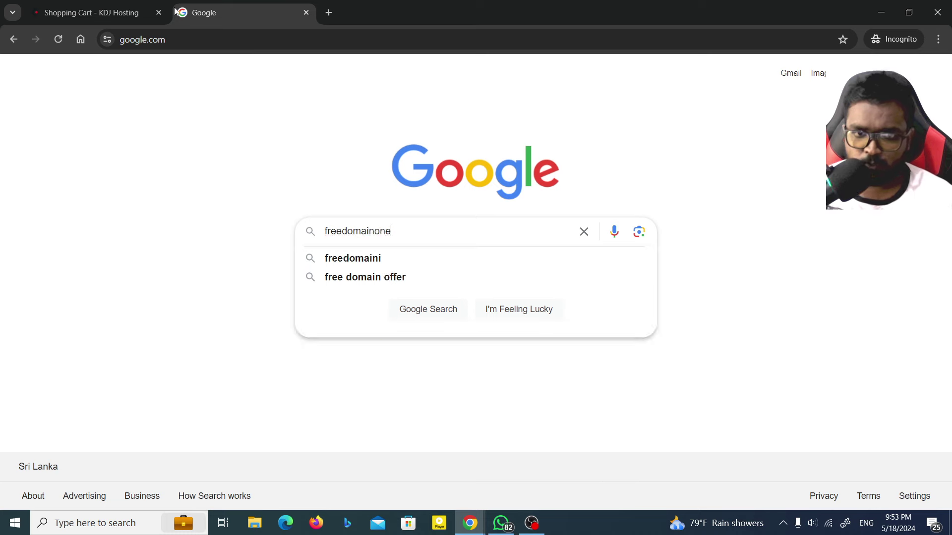
key("Return")
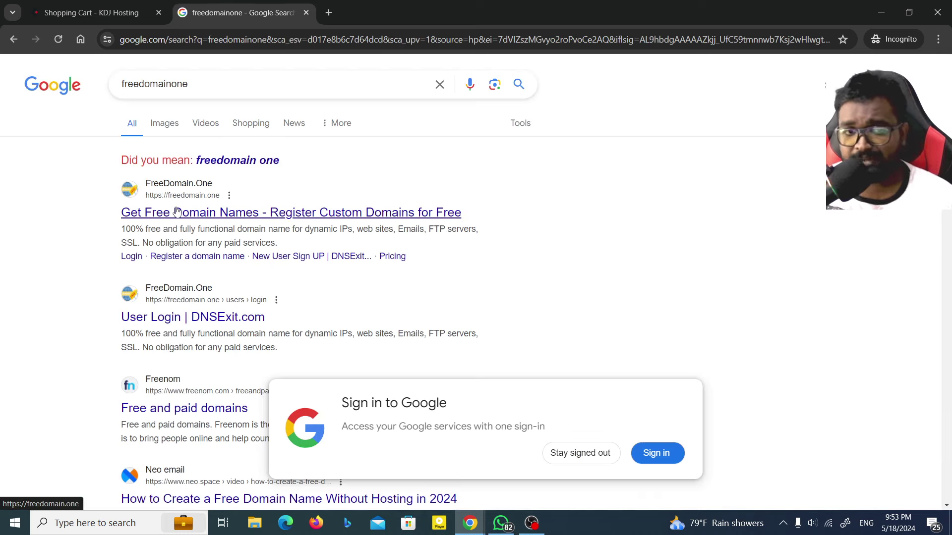
key("ctrl+Tab")
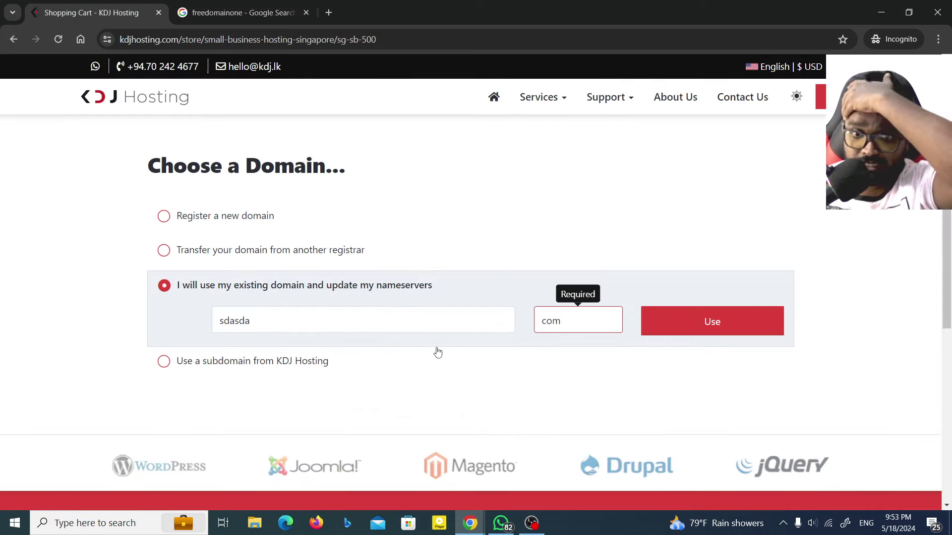
left_click(258, 13)
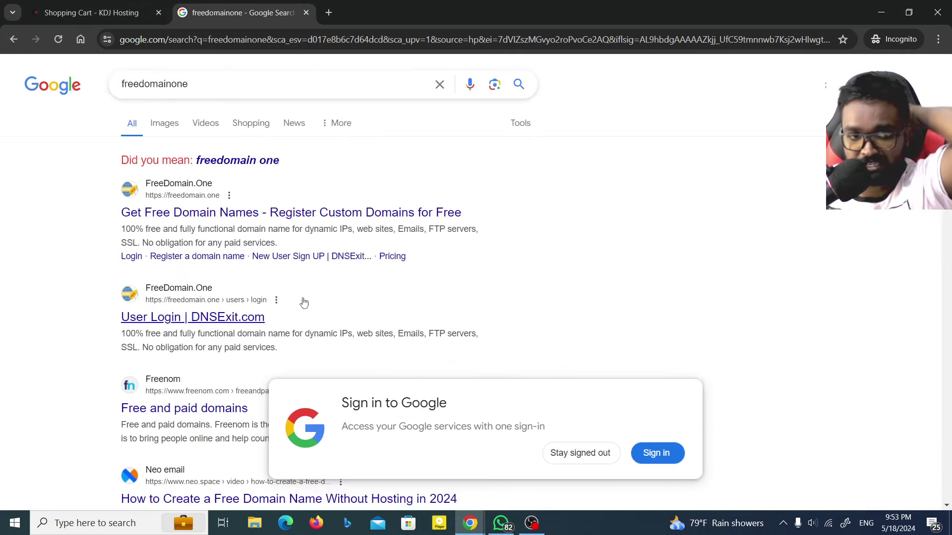
scroll(304, 302, "down", 3)
left_click(82, 4)
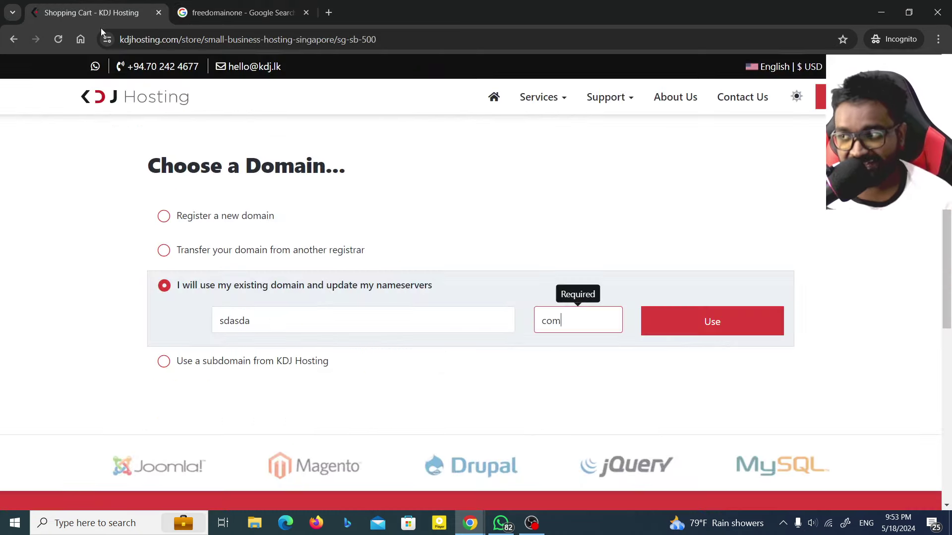
left_click(226, 3)
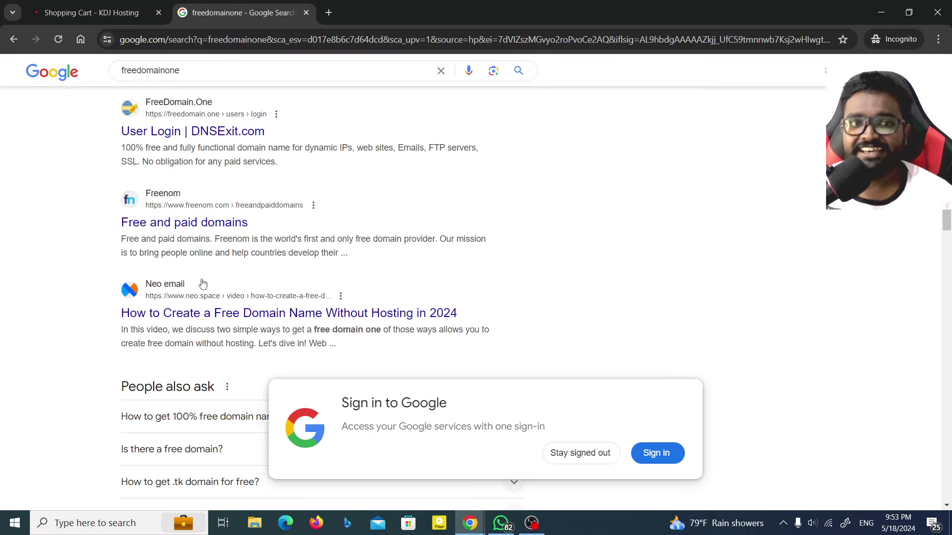
key("ctrl+shift+Tab")
key("ctrl+Tab")
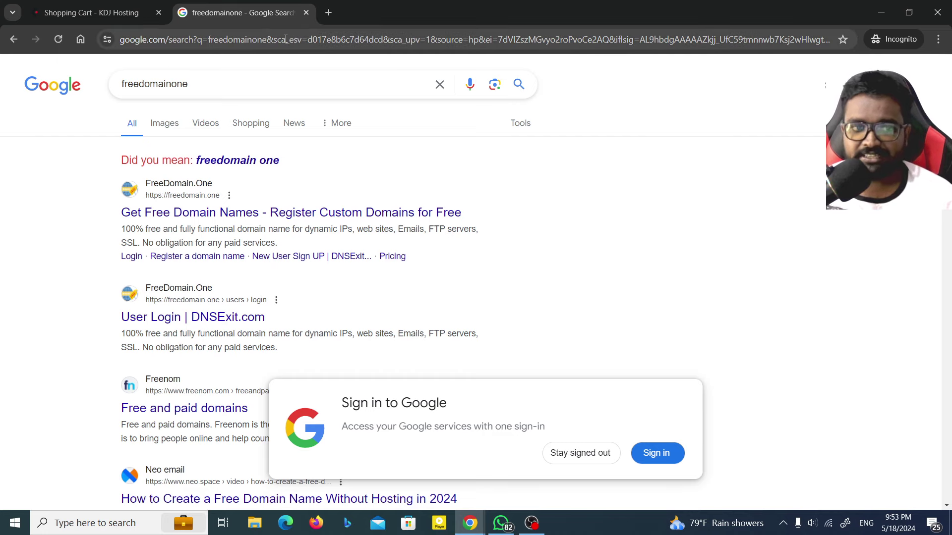
left_click(306, 13)
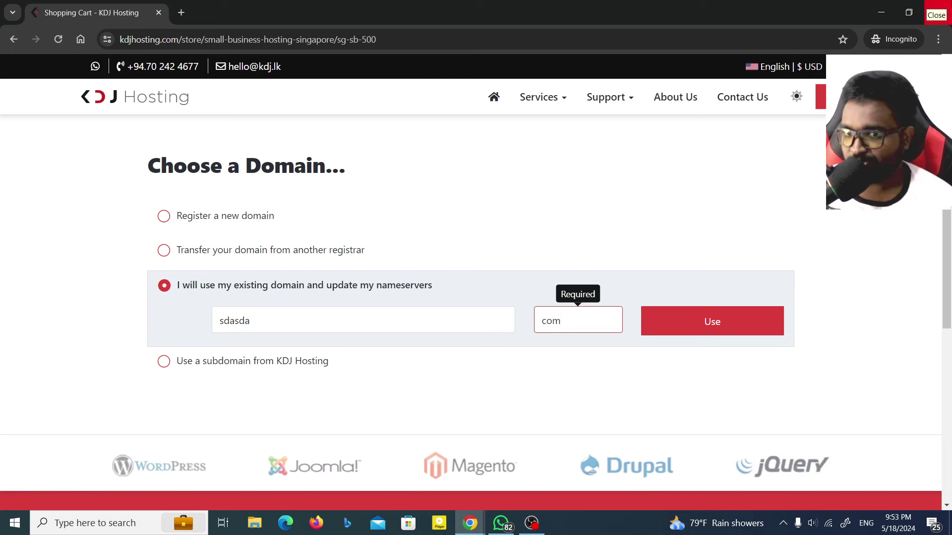
Close the Incognito window and dismiss the Hello account menu in the signed-in KDJ Hosting window.
left_click(948, 4)
left_click(792, 96)
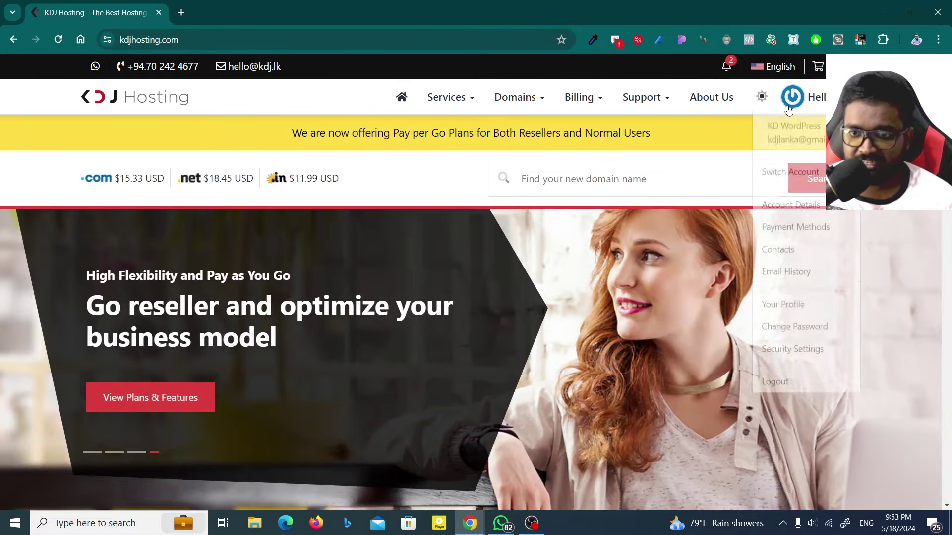
left_click(700, 99)
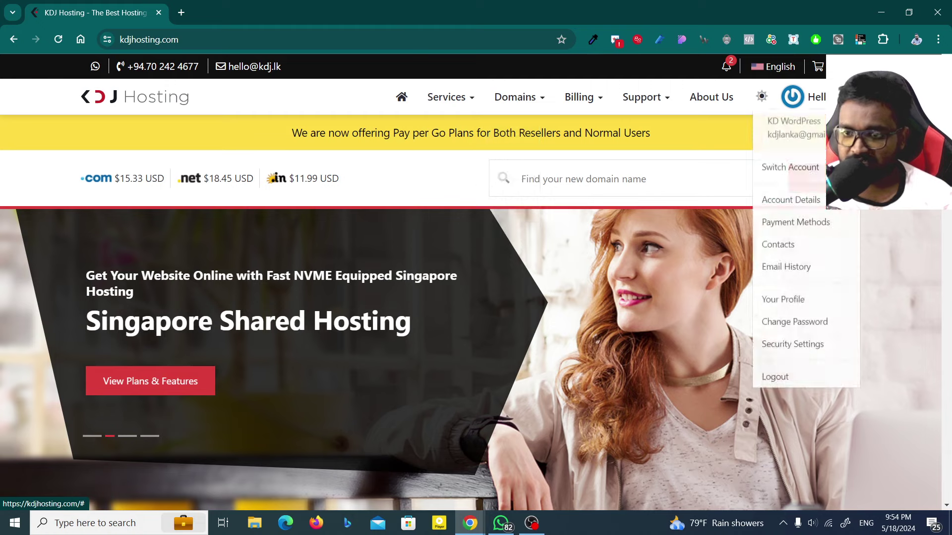
Go to Services > My Services and review the listed hosting products.
mouse_move(490, 102)
mouse_move(449, 97)
left_click(454, 123)
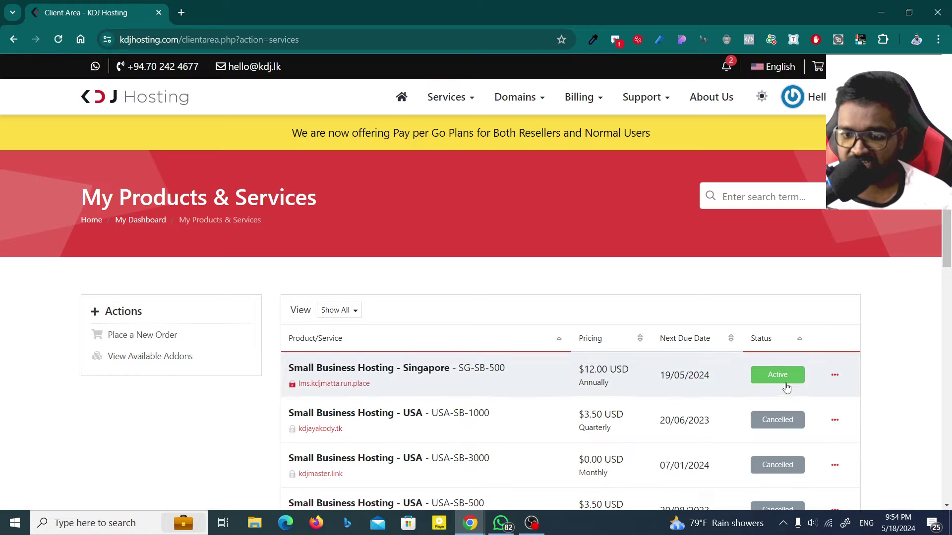
scroll(418, 424, "down", 3)
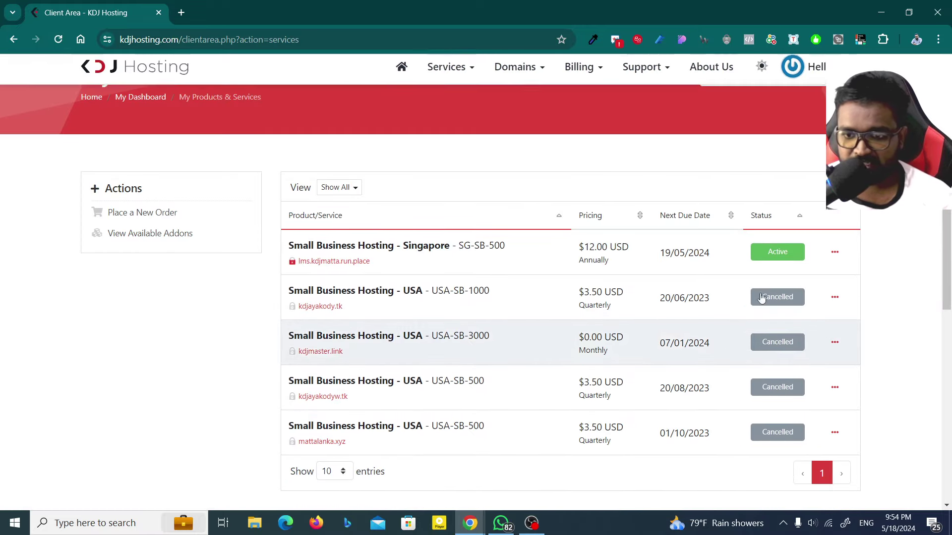
scroll(465, 299, "up", 3)
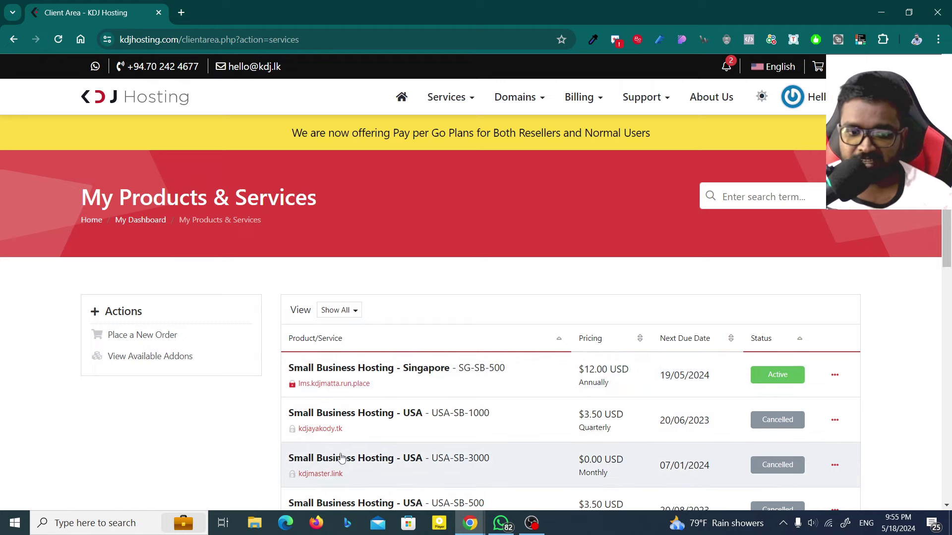
scroll(350, 394, "down", 3)
scroll(372, 439, "up", 3)
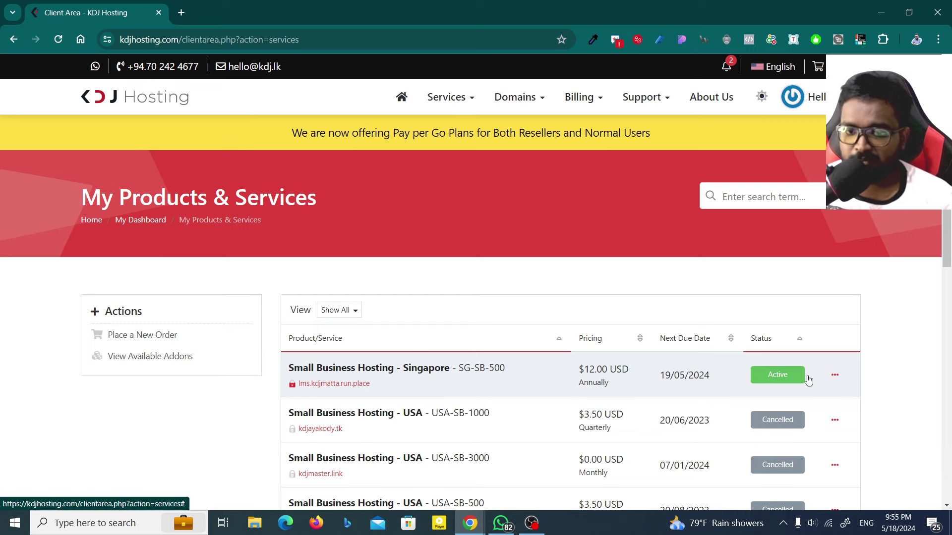
Open and review the Small Business Hosting - Singapore SG-SB-500 product details.
left_click(323, 371)
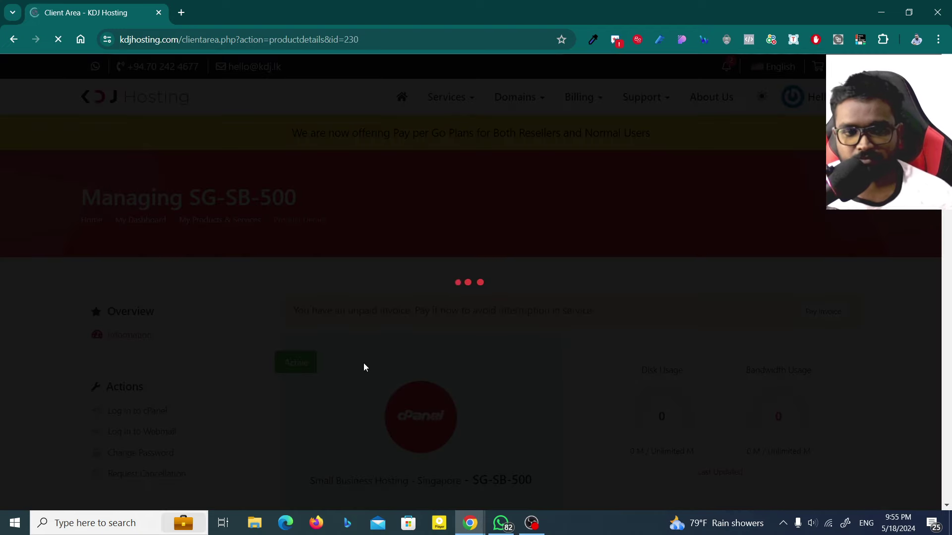
scroll(291, 308, "down", 3)
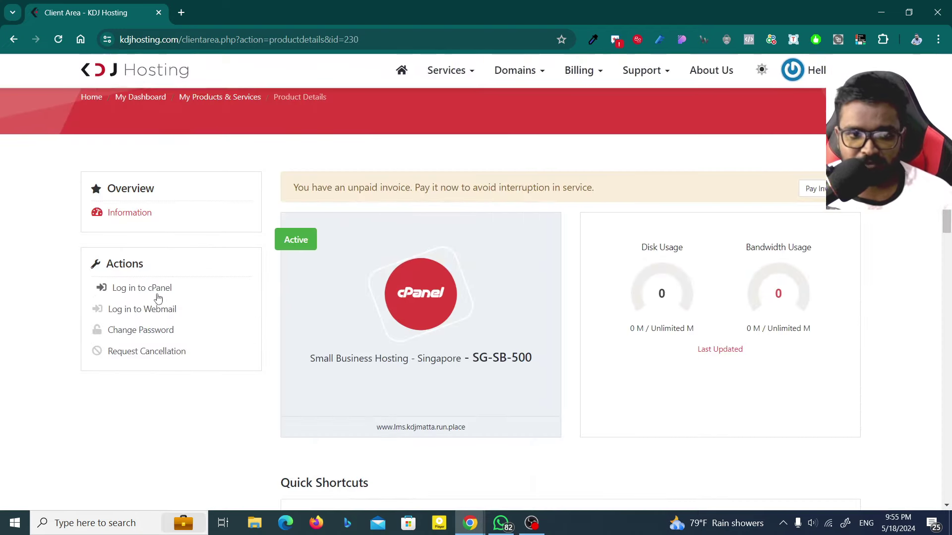
scroll(155, 283, "down", 3)
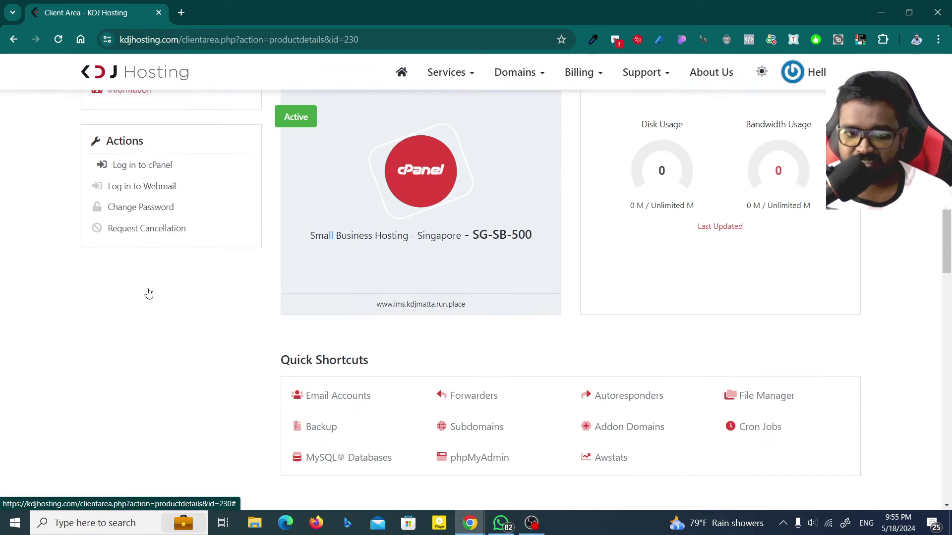
scroll(147, 293, "up", 3)
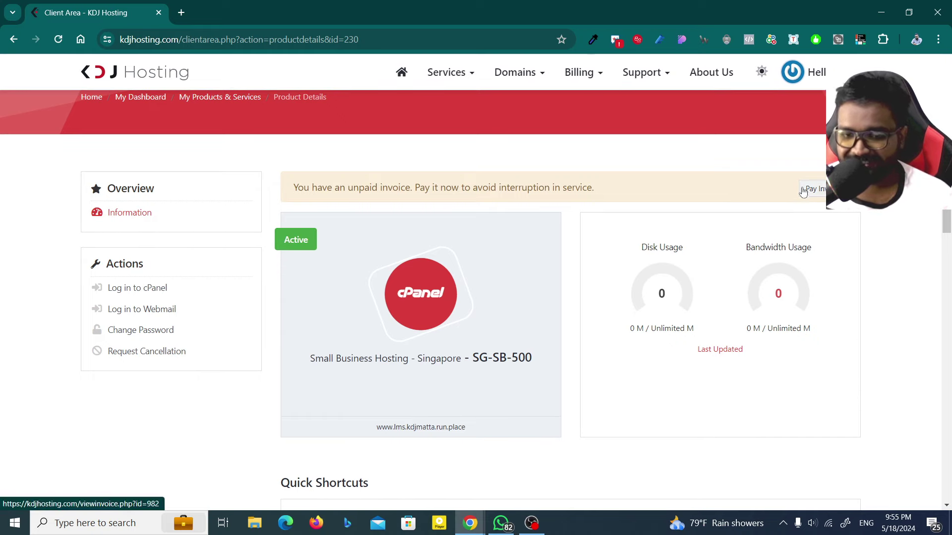
scroll(477, 313, "down", 3)
scroll(327, 312, "up", 3)
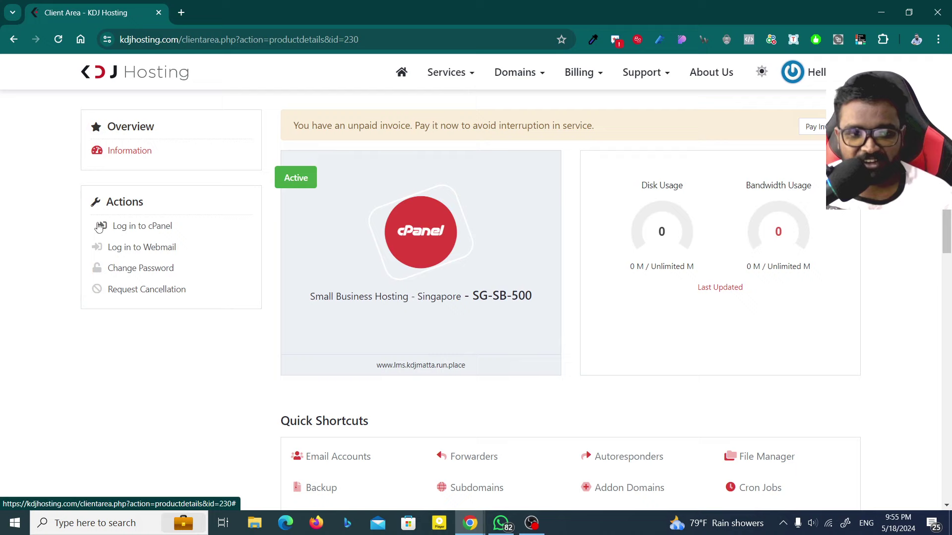
Log in to cPanel, allow analytics, and skip the Choose a starting point dialog.
left_click(135, 229)
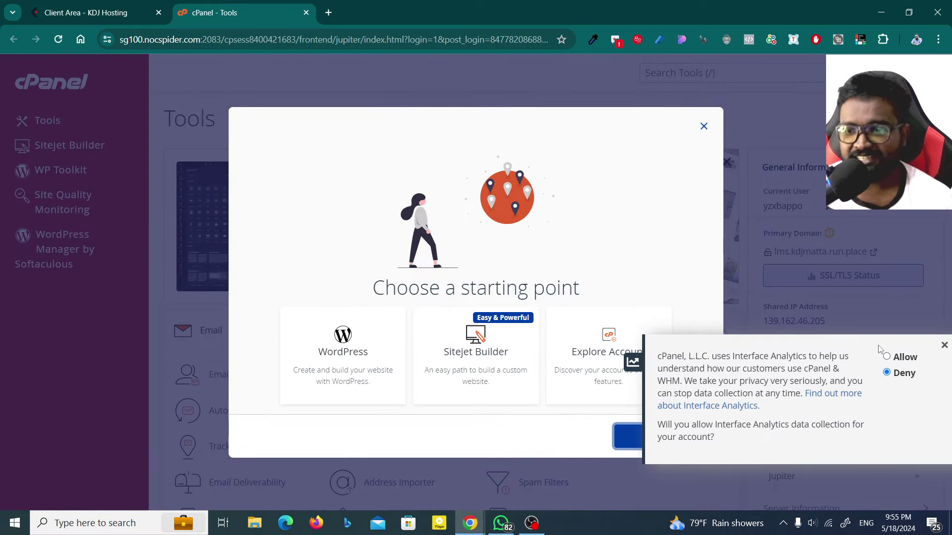
left_click(893, 357)
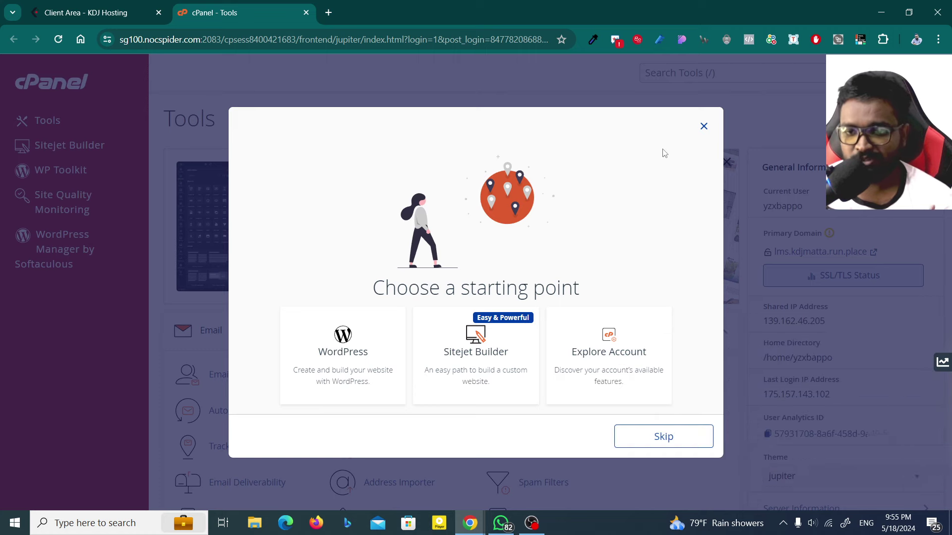
left_click(675, 442)
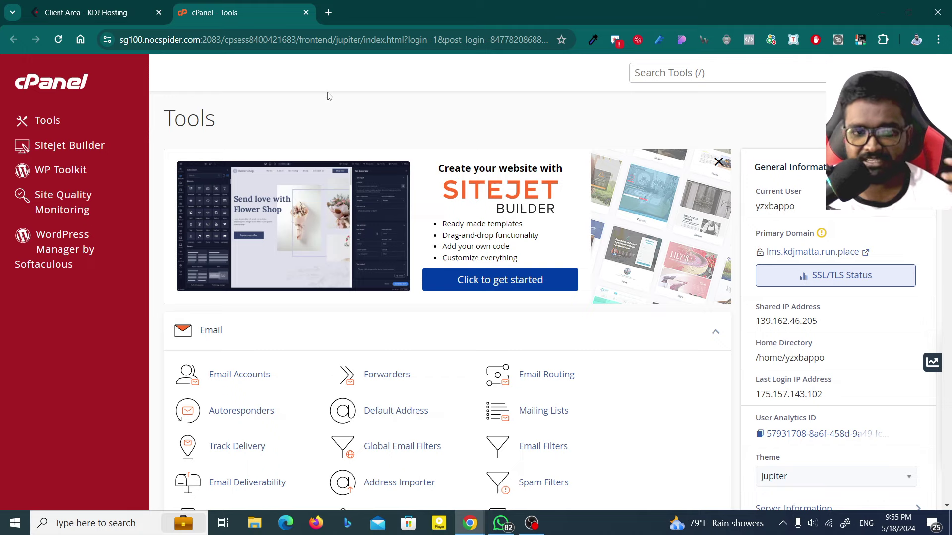
left_click(702, 66)
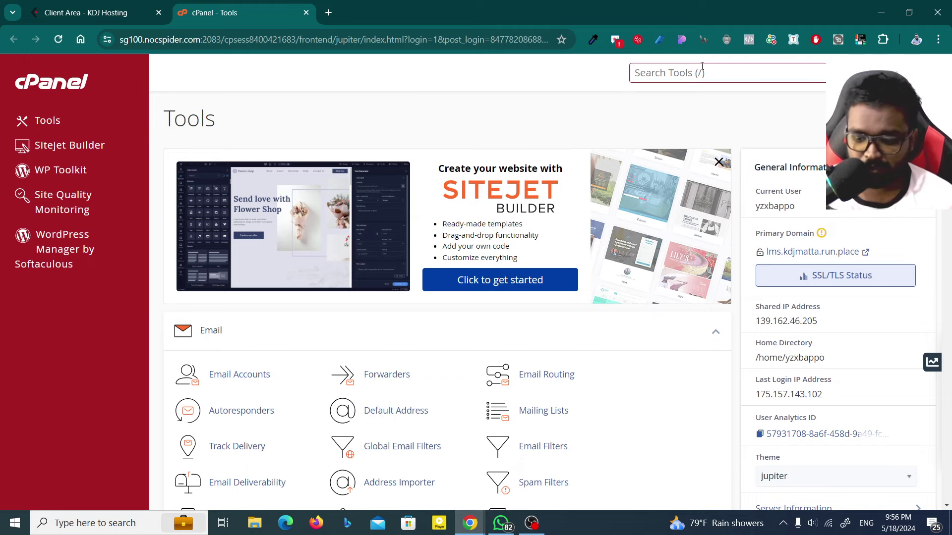
type("softa")
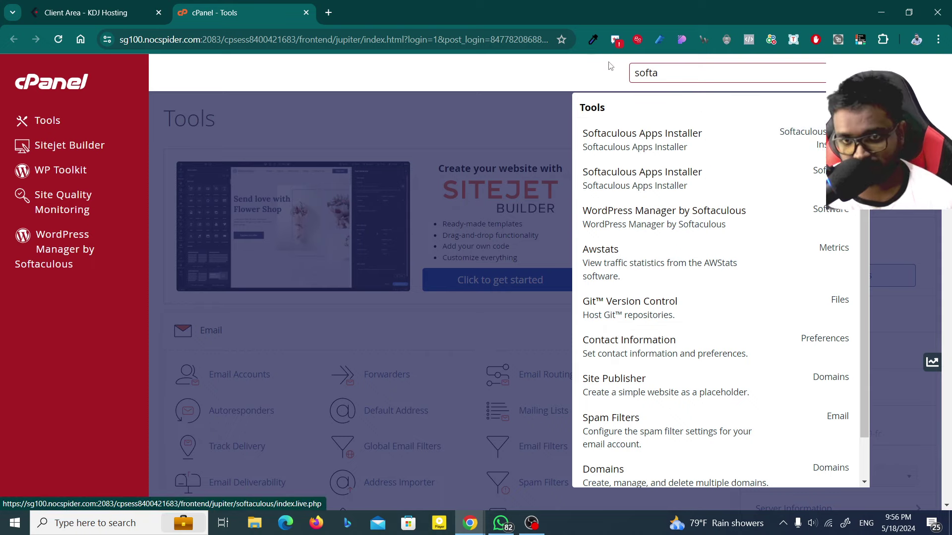
left_click(513, 78)
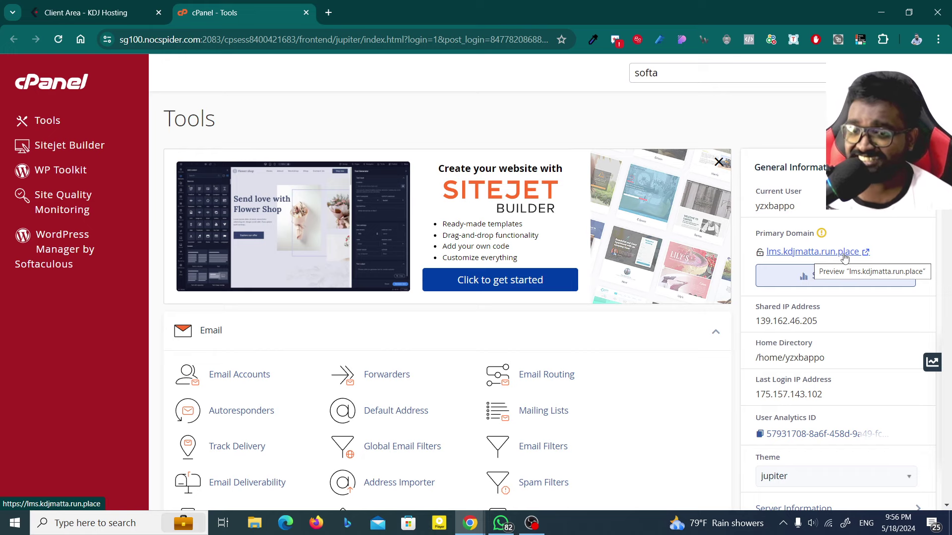
Open lms.kdjmatta.run.place from the Primary Domain link and select its URL in the new tab.
left_click(779, 252)
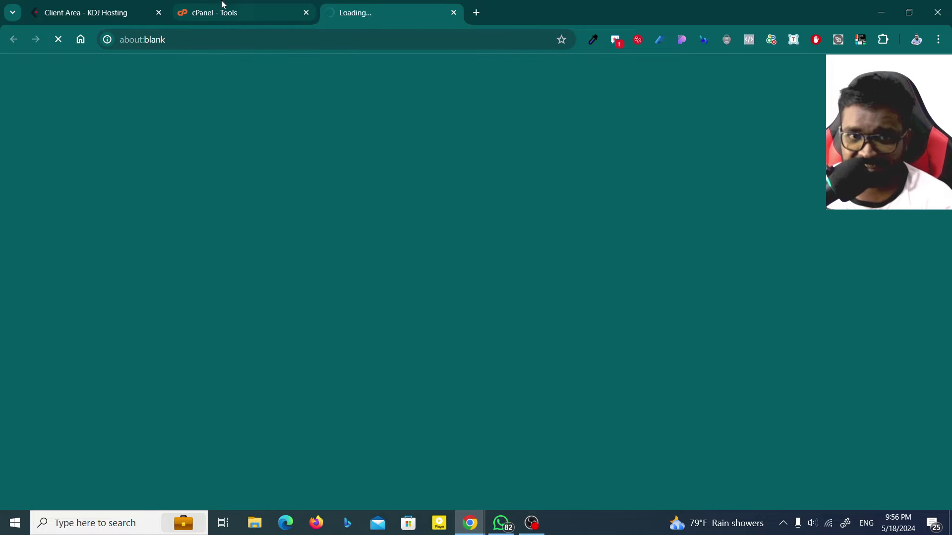
key("ctrl+shift+Tab")
left_click(389, 6)
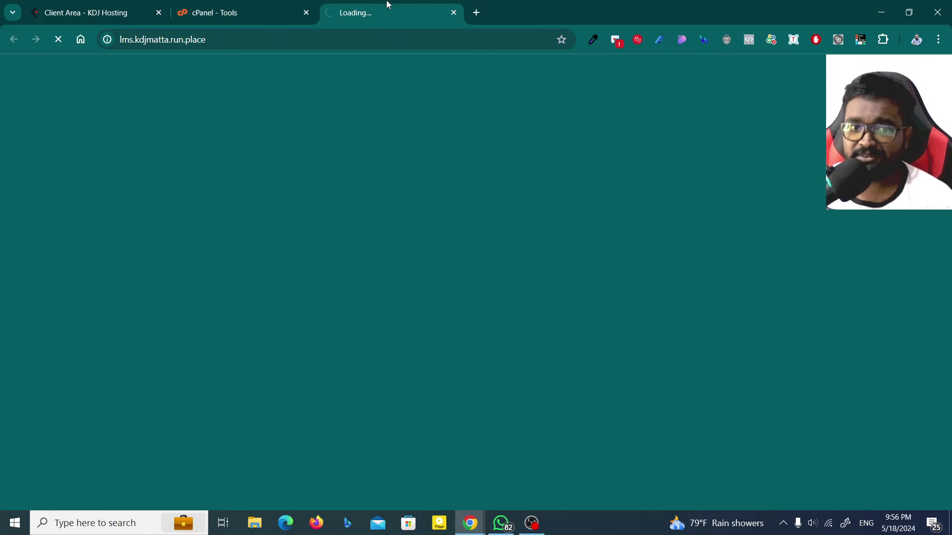
left_click(438, 38)
key("ctrl+c")
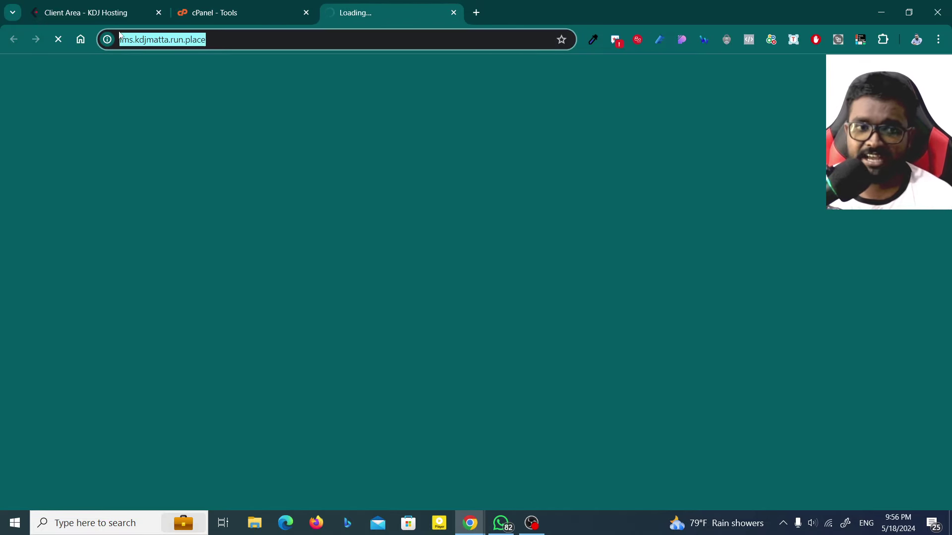
Search the web for 'ns check' and go to DNS Checker's propagation page.
left_click(477, 12)
type("ns check")
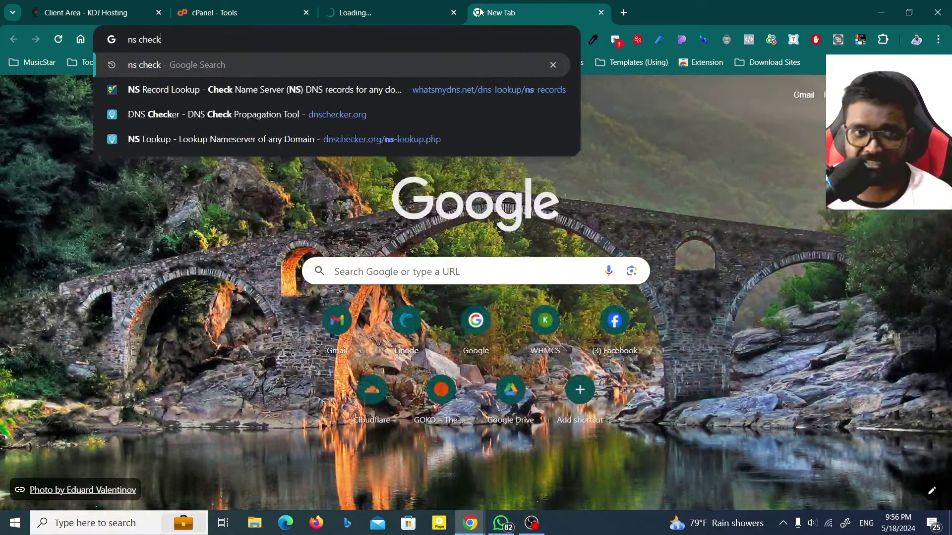
key("Return")
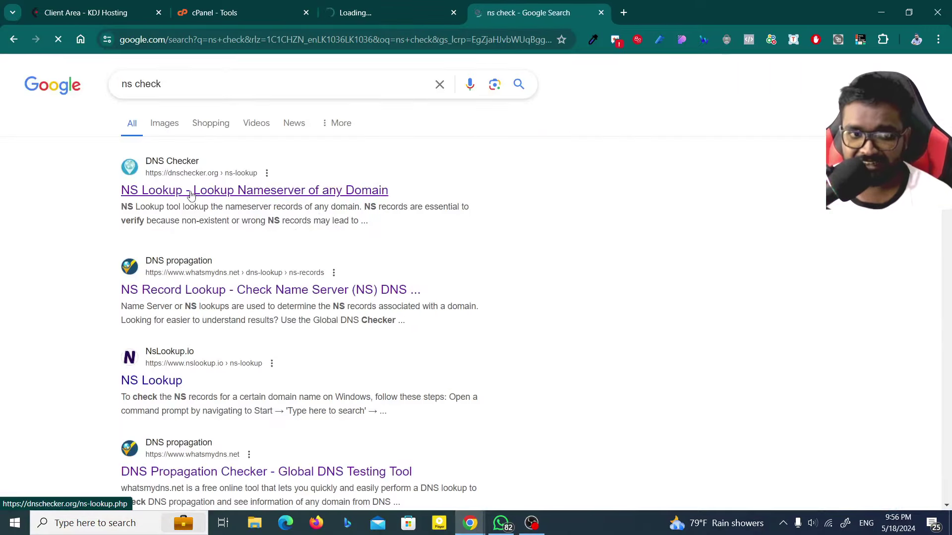
left_click(191, 194)
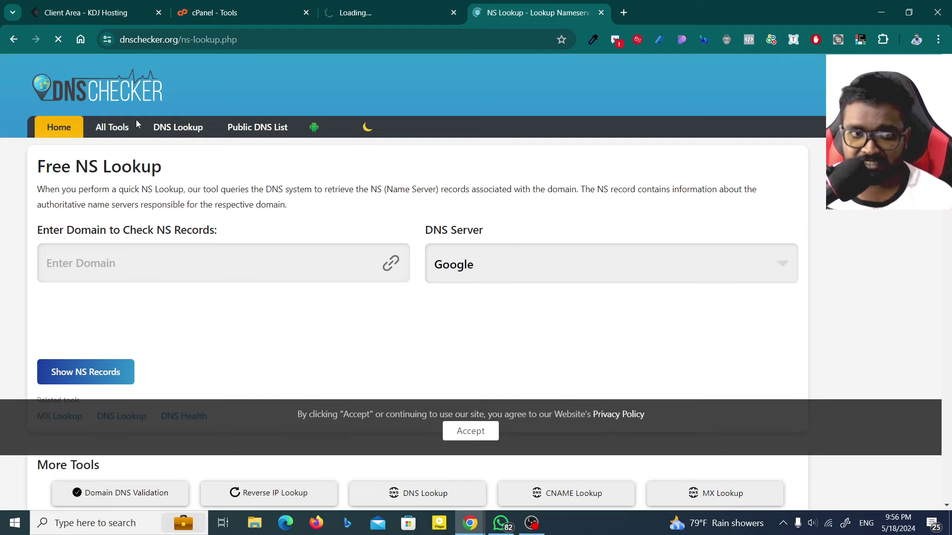
left_click(119, 92)
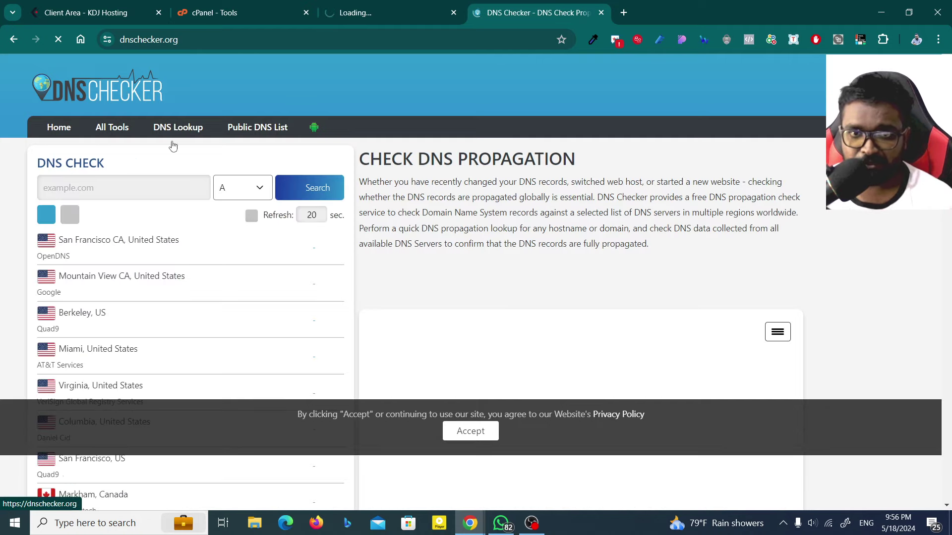
Check A-record propagation for lms.kdjmatta.run.place, which mostly resolves to 13.214.82.63.
left_click(179, 188)
key("ctrl+v")
left_click(312, 187)
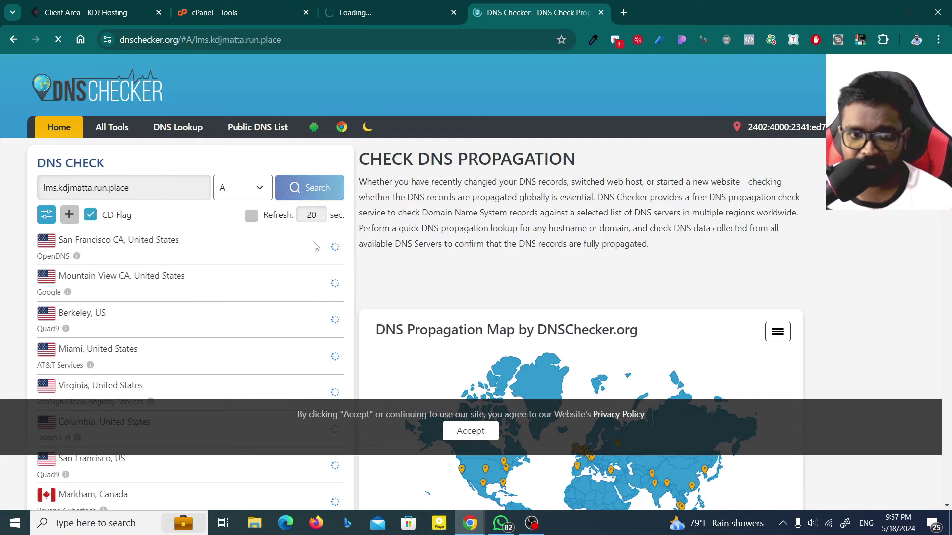
scroll(411, 378, "down", 1)
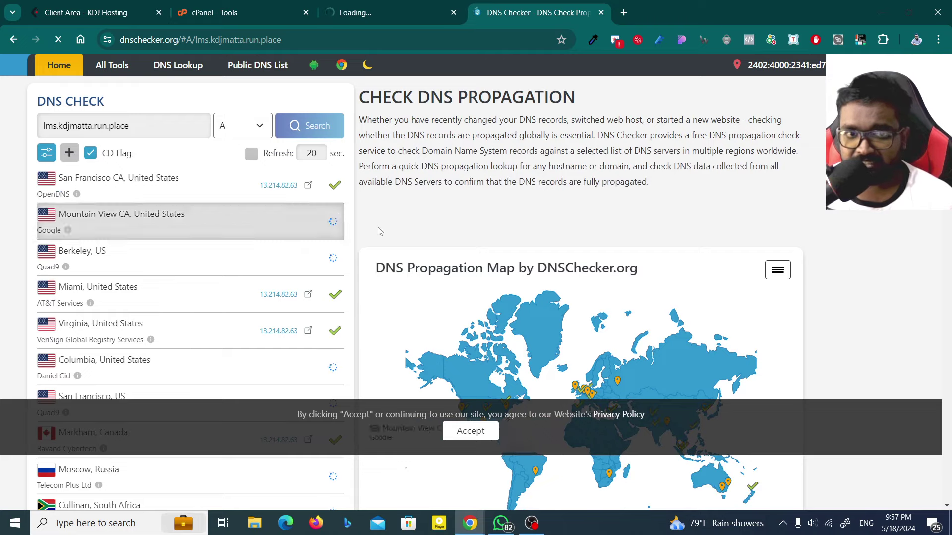
scroll(411, 298, "down", 3)
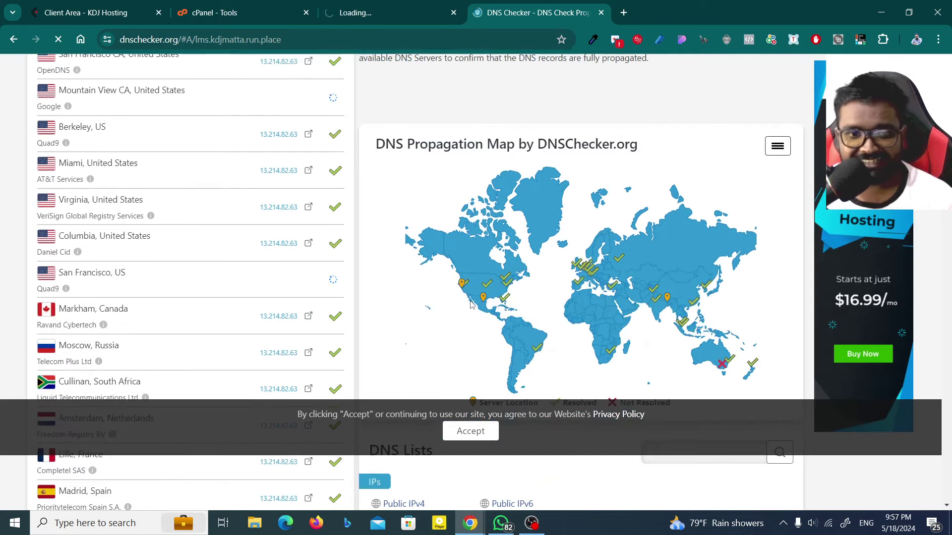
scroll(417, 239, "up", 4)
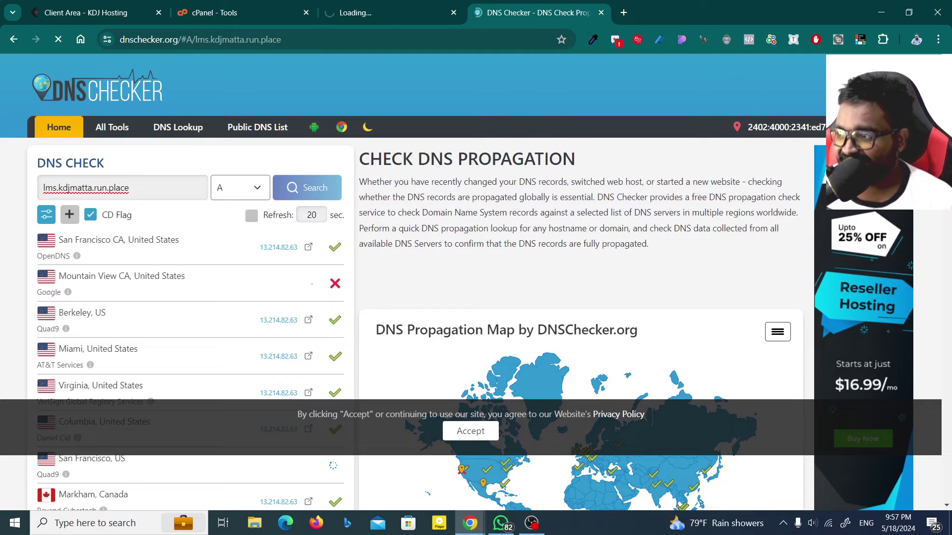
left_click(278, 13)
Close the unreachable lms site tab and copy cPanel's shared IP 139.162.46.205.
left_click(392, 12)
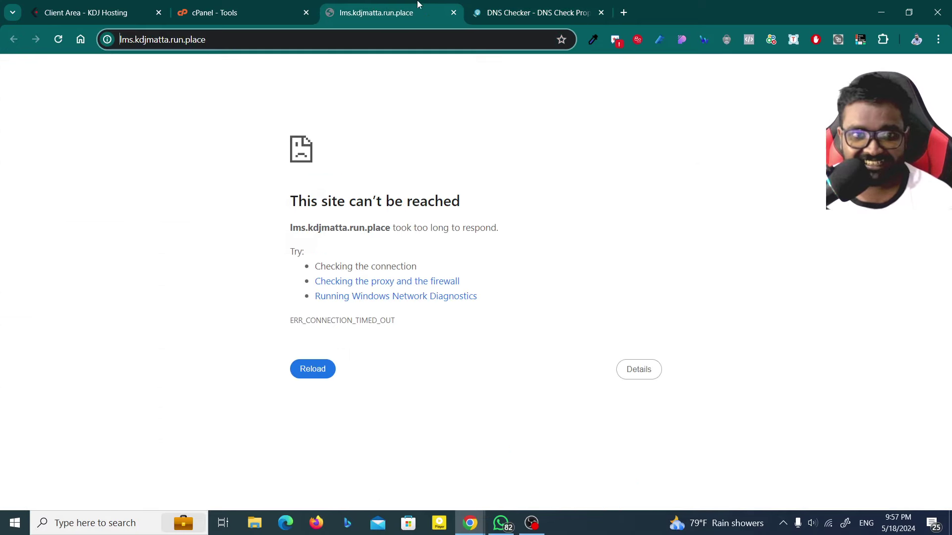
left_click(454, 13)
left_click(122, 4)
left_click(228, 12)
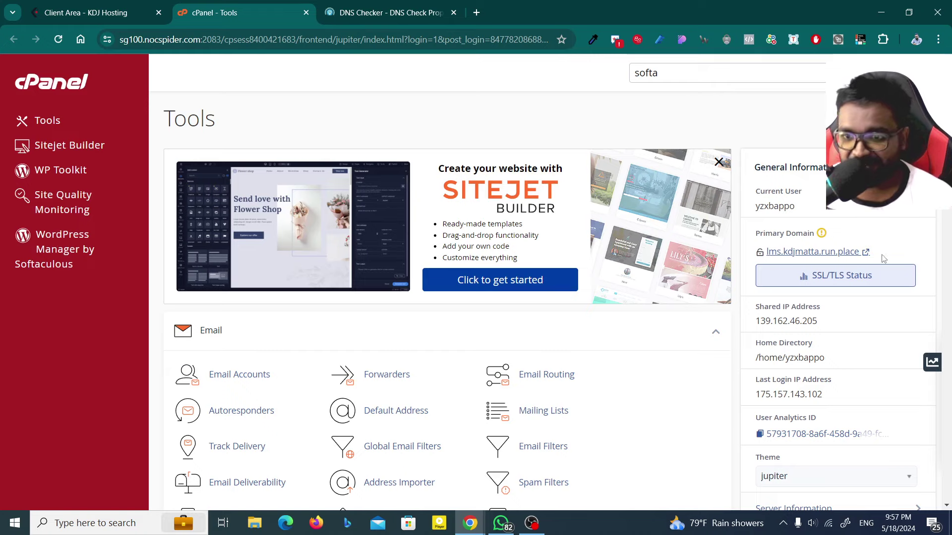
left_click_drag(835, 327, 759, 326)
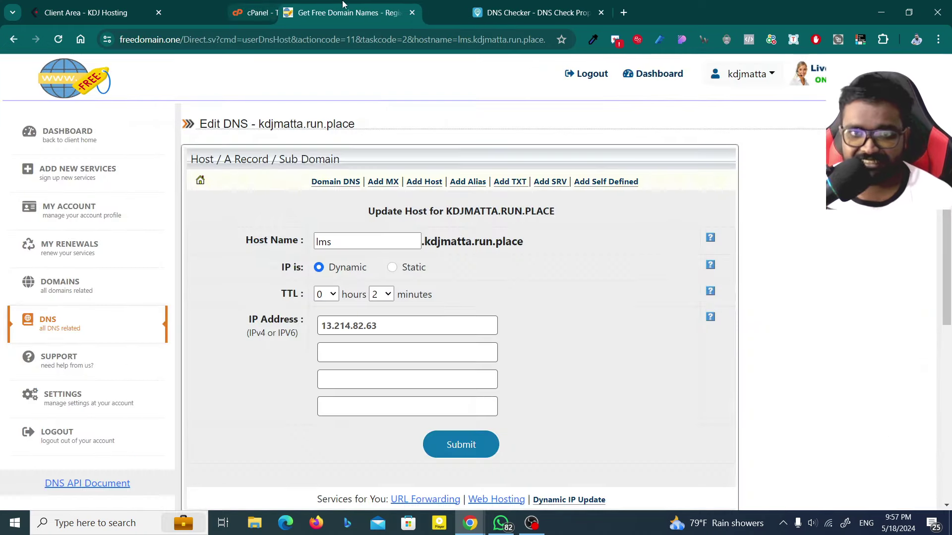
Change the lms host record in FreeDomain DNS from 13.214.82.63 to 139.162.46.205 and save.
mouse_move(26, 342)
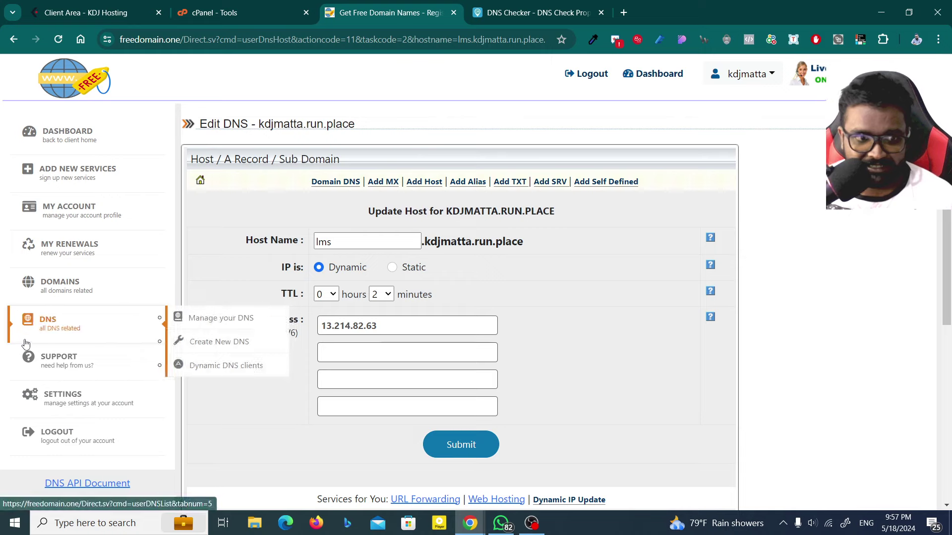
left_click(205, 327)
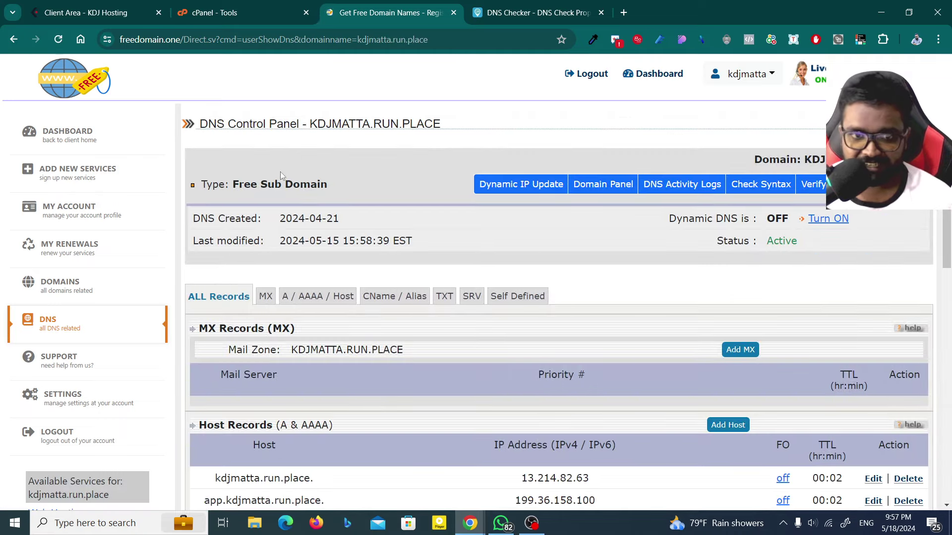
scroll(332, 392, "down", 2)
scroll(333, 391, "down", 3)
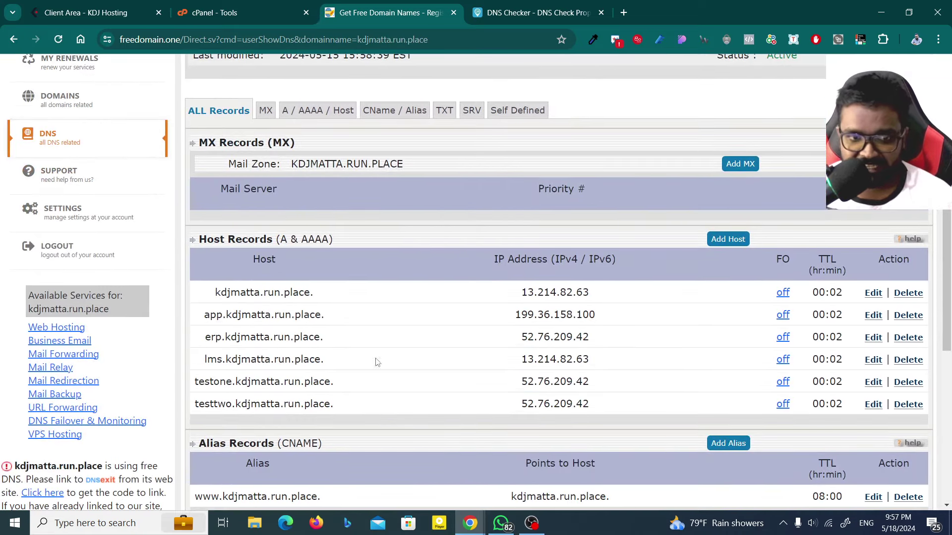
left_click(873, 360)
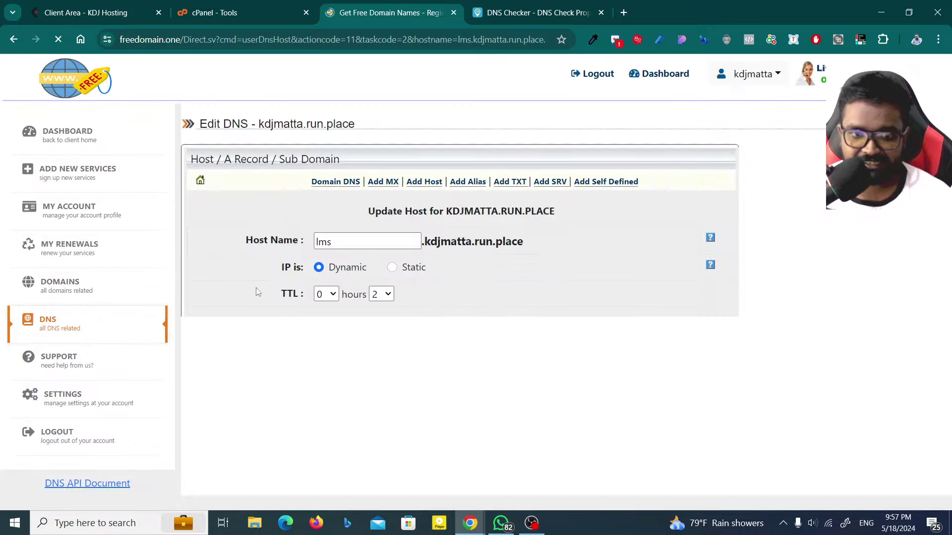
triple_click(372, 326)
type("139.162.46.205")
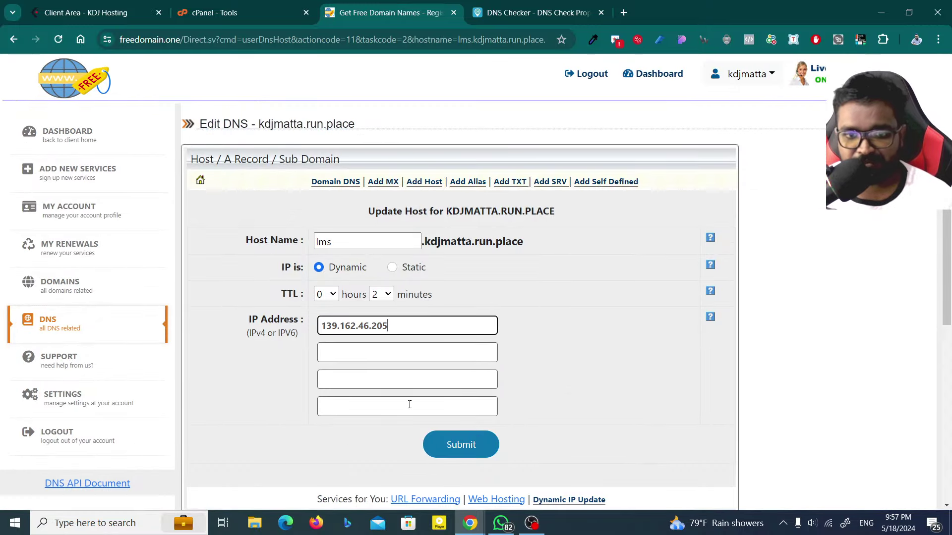
left_click(436, 448)
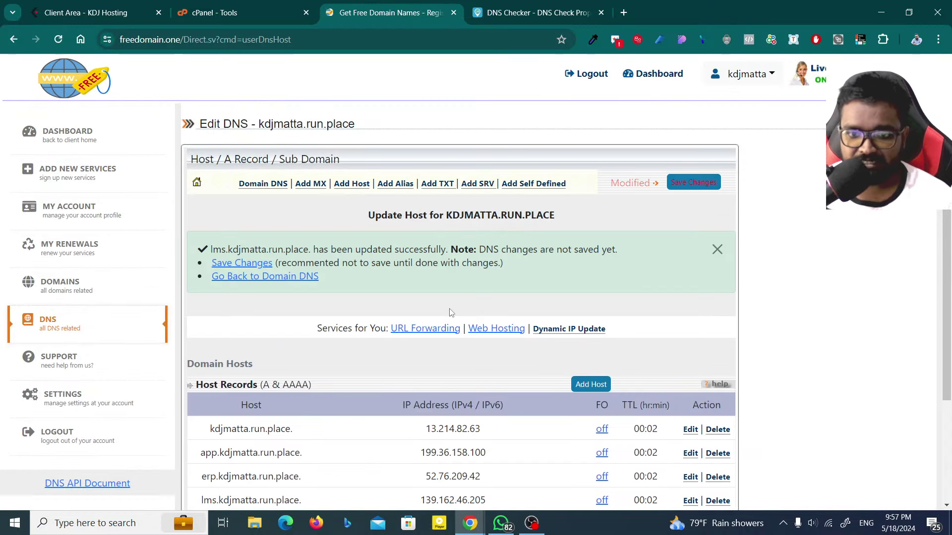
left_click(694, 182)
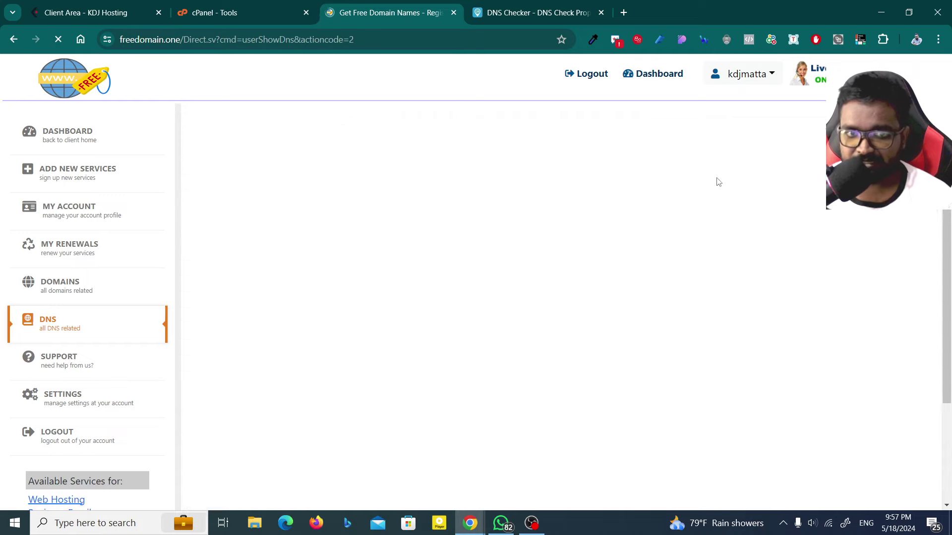
scroll(341, 376, "down", 3)
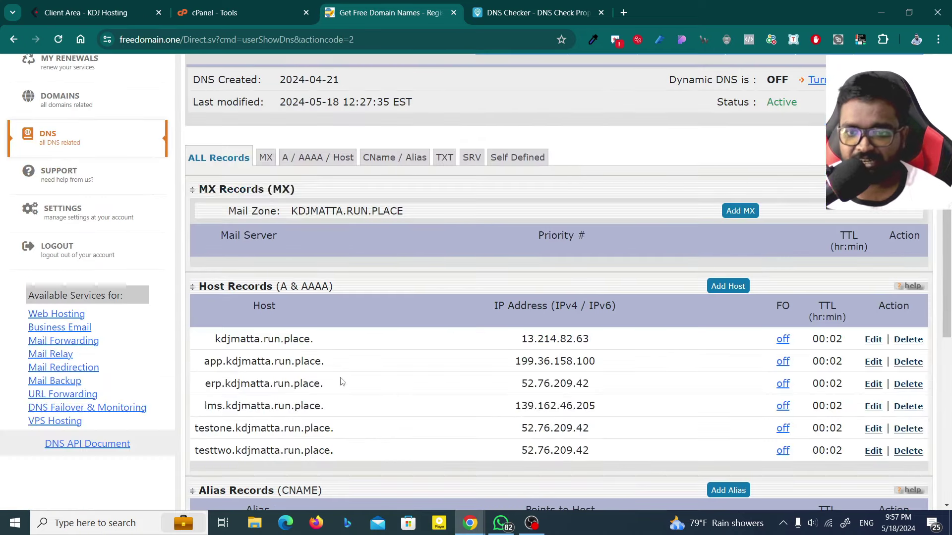
left_click(538, 13)
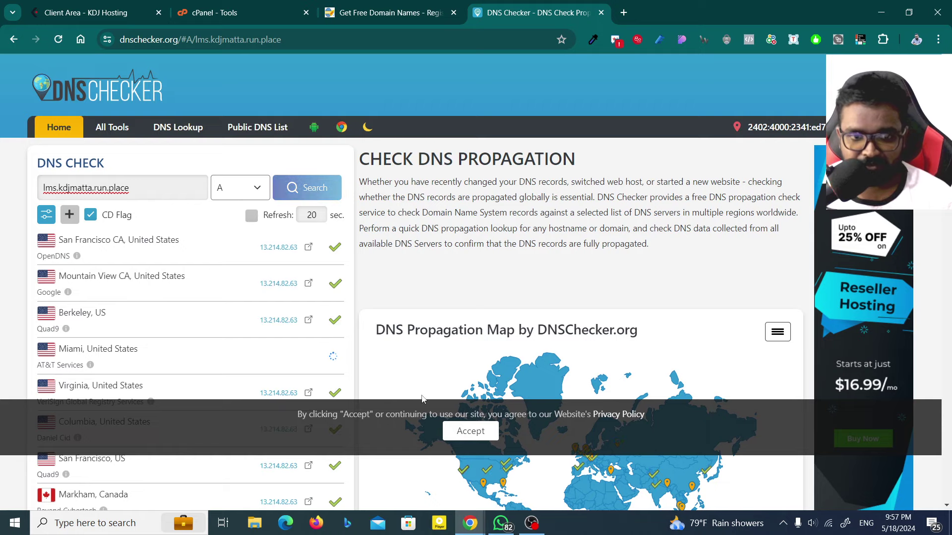
Dismiss the DNS Checker cookie notice and review the current server results.
scroll(422, 400, "down", 2)
left_click(471, 431)
scroll(470, 431, "down", 2)
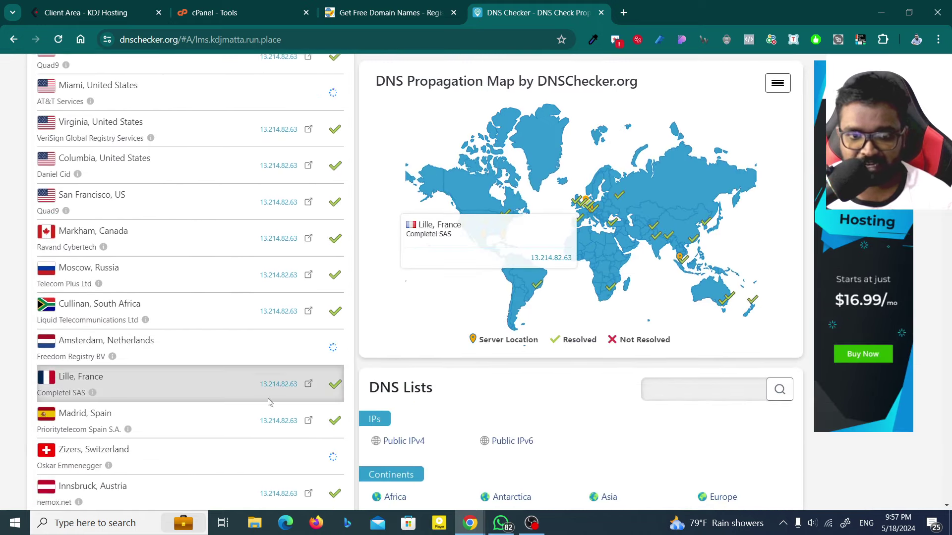
scroll(273, 372, "down", 5)
scroll(278, 343, "down", 2)
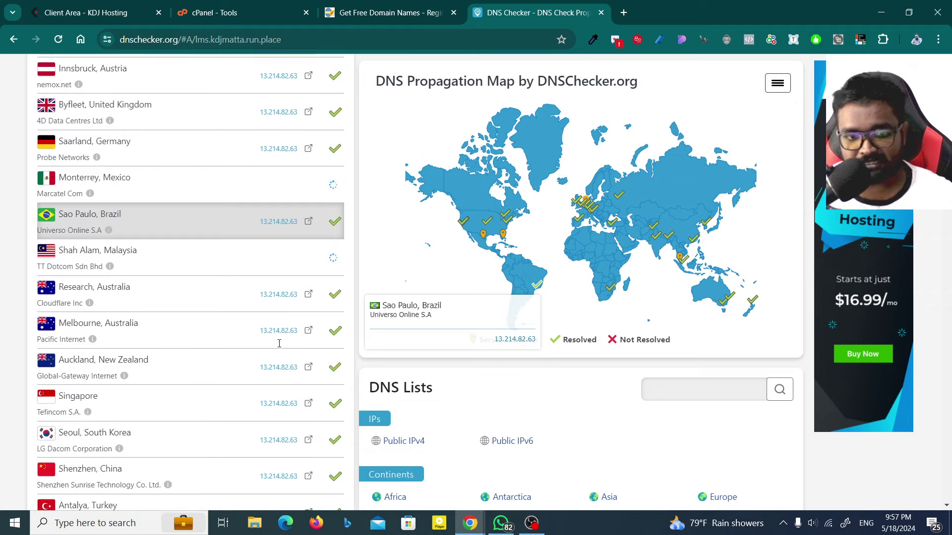
scroll(278, 348, "up", 4)
scroll(278, 349, "up", 7)
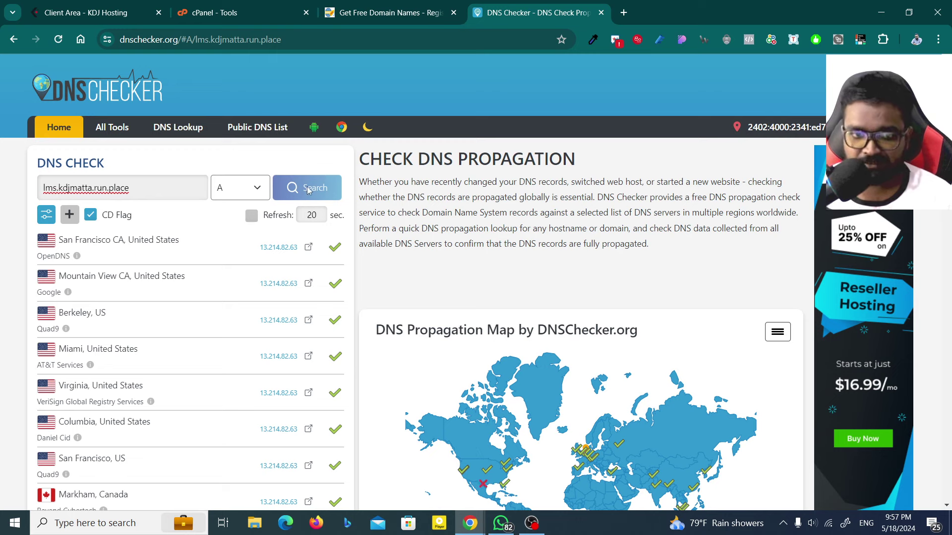
Check the DNS panel briefly, then re-run the lms.kdjmatta.run.place propagation lookup and review results.
left_click(343, 4)
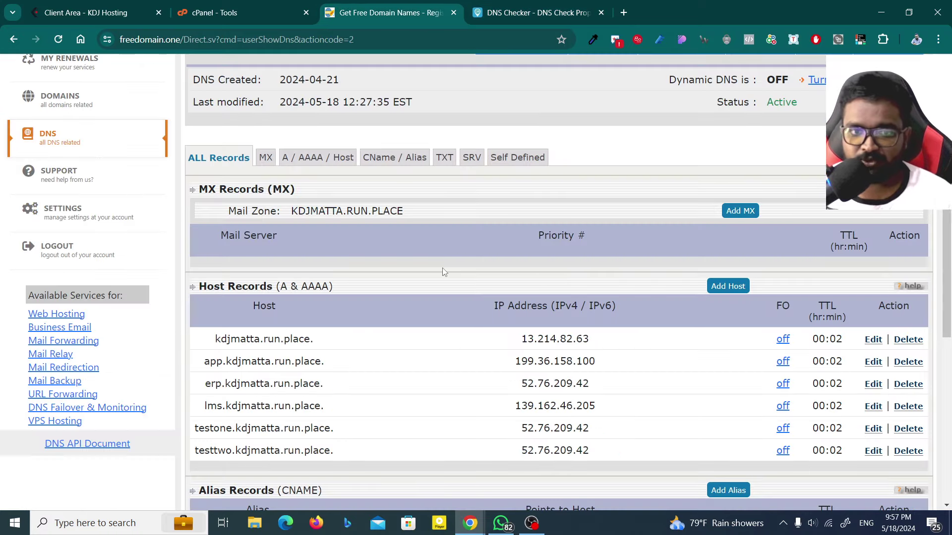
scroll(429, 235, "up", 3)
left_click(531, 12)
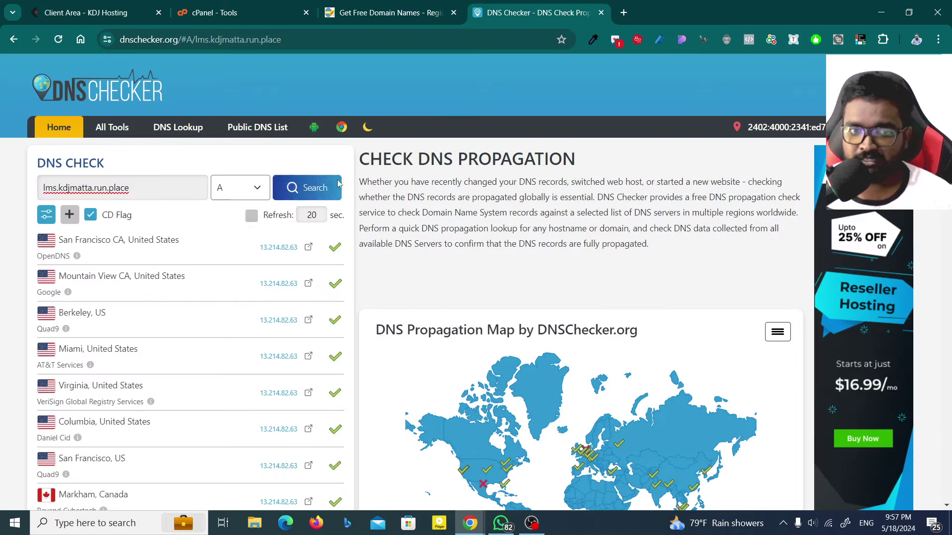
left_click(307, 188)
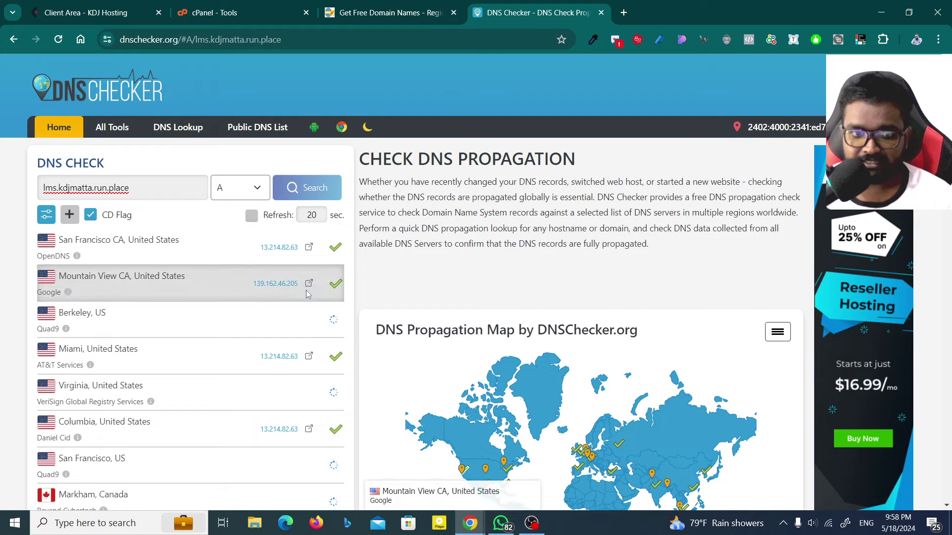
scroll(299, 295, "down", 3)
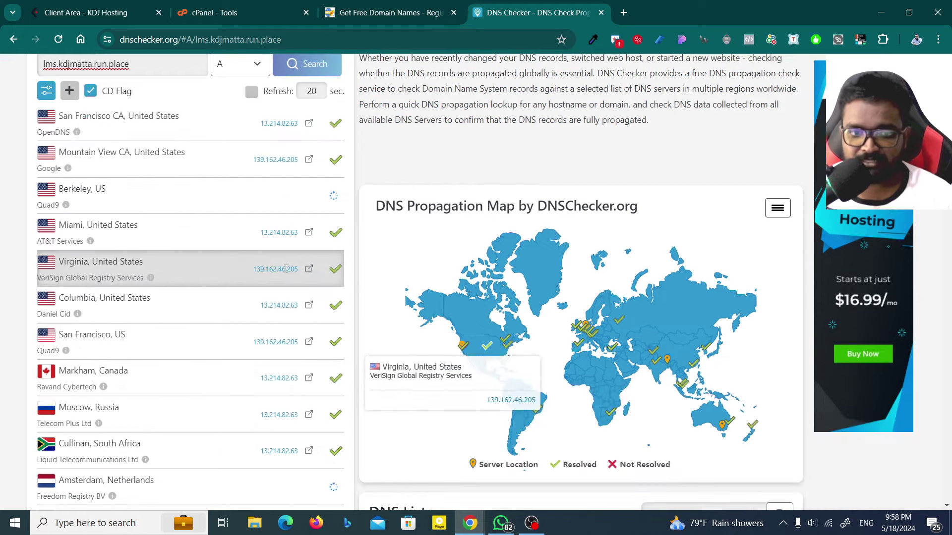
scroll(299, 348, "down", 3)
scroll(299, 348, "up", 2)
scroll(301, 350, "down", 6)
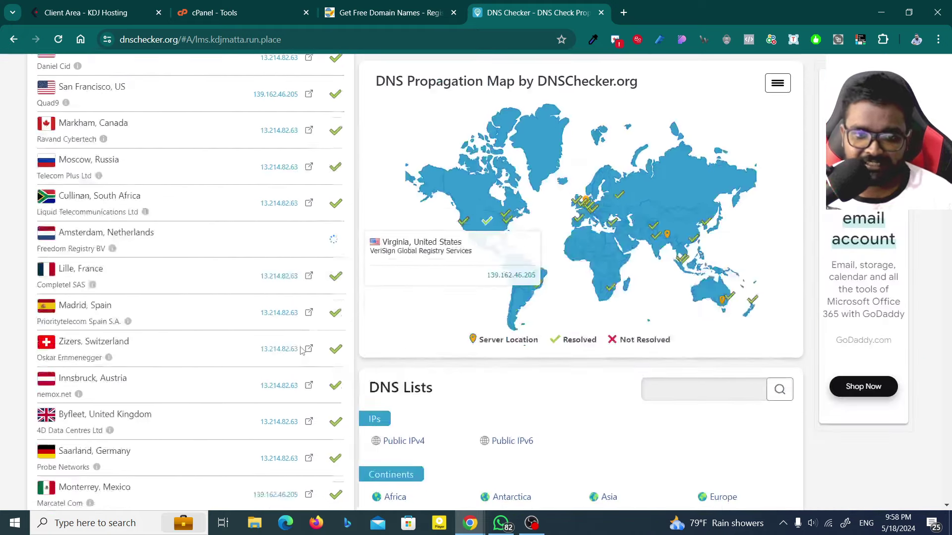
scroll(301, 350, "down", 3)
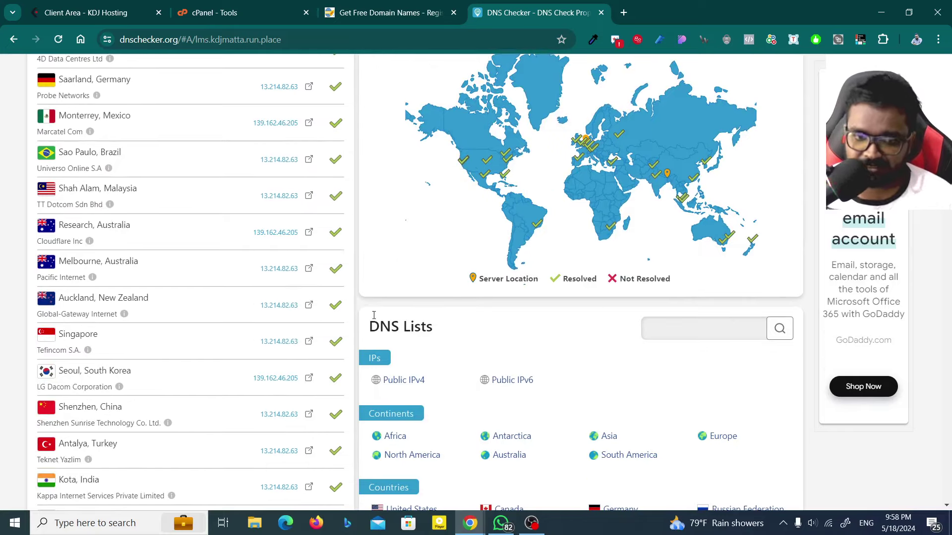
scroll(446, 292, "up", 5)
scroll(446, 291, "up", 5)
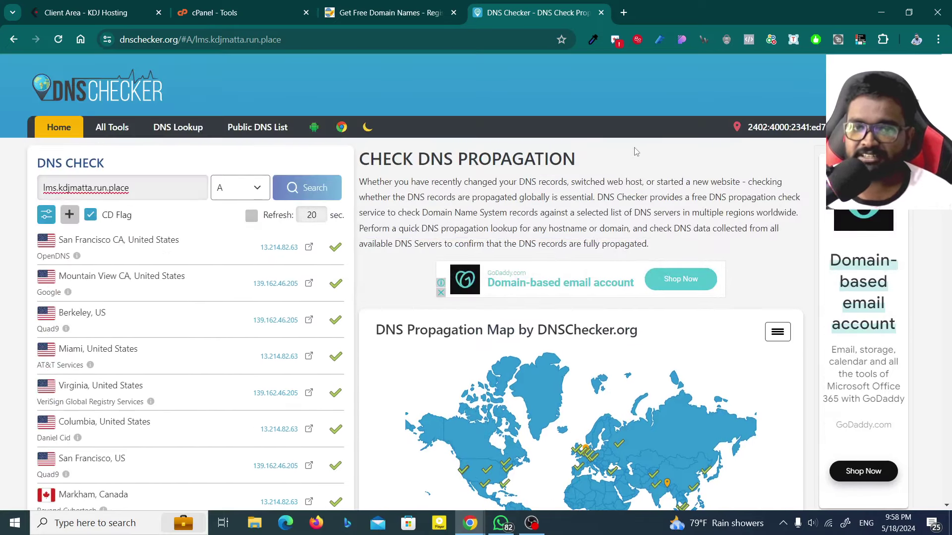
Re-run the lookup until Google, Quad9 and VeriSign return 139.162.46.205, then return to the DNS panel.
left_click(218, 12)
left_click(392, 12)
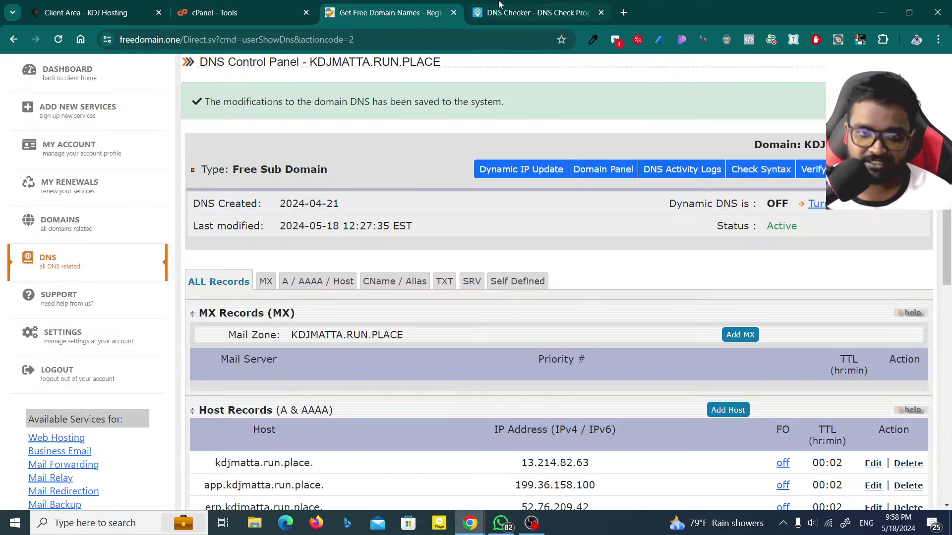
left_click(513, 6)
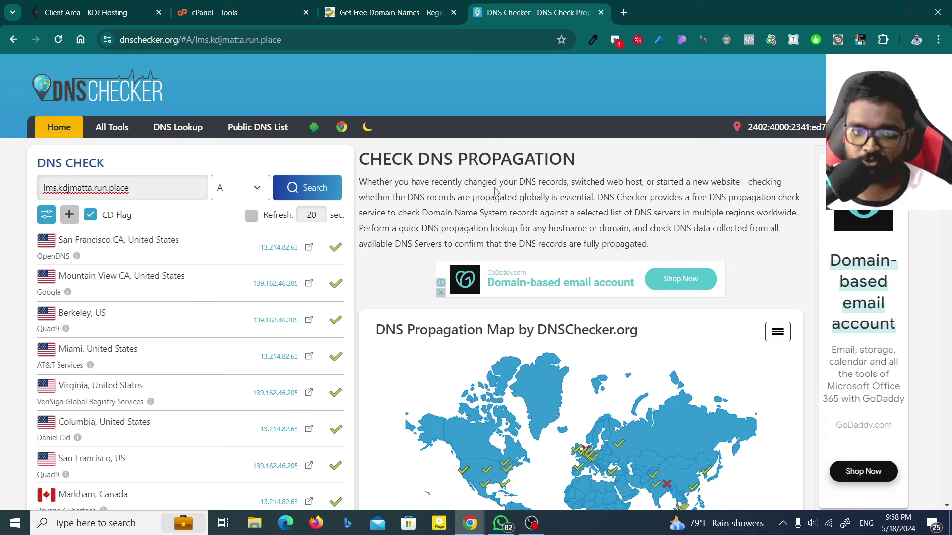
left_click(321, 186)
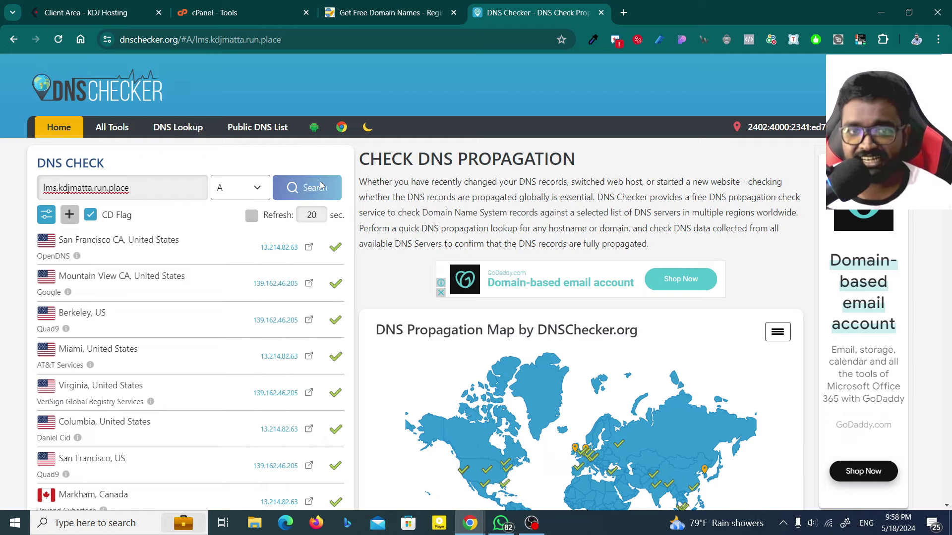
left_click(382, 12)
scroll(417, 150, "up", 2)
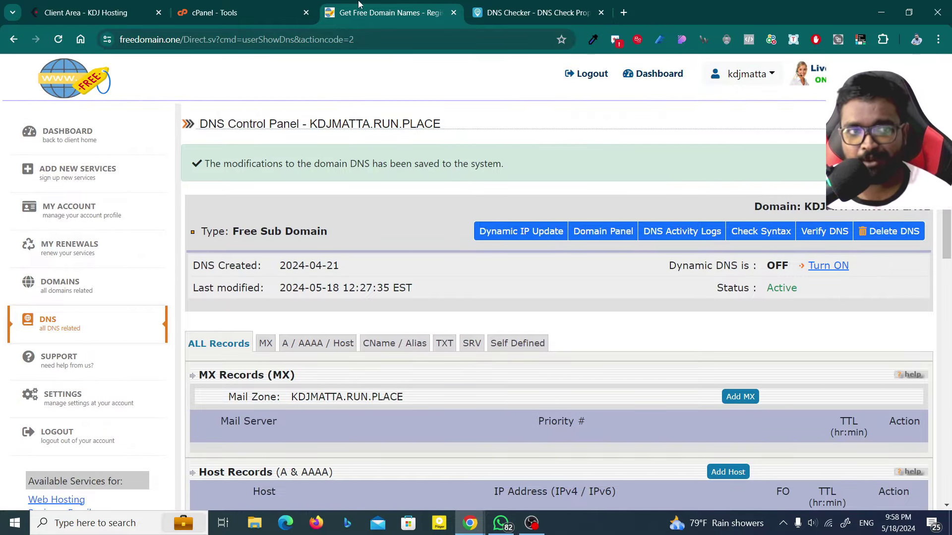
Re-run the DNS propagation check once more, review the results, and close DNS Checker.
left_click(208, 12)
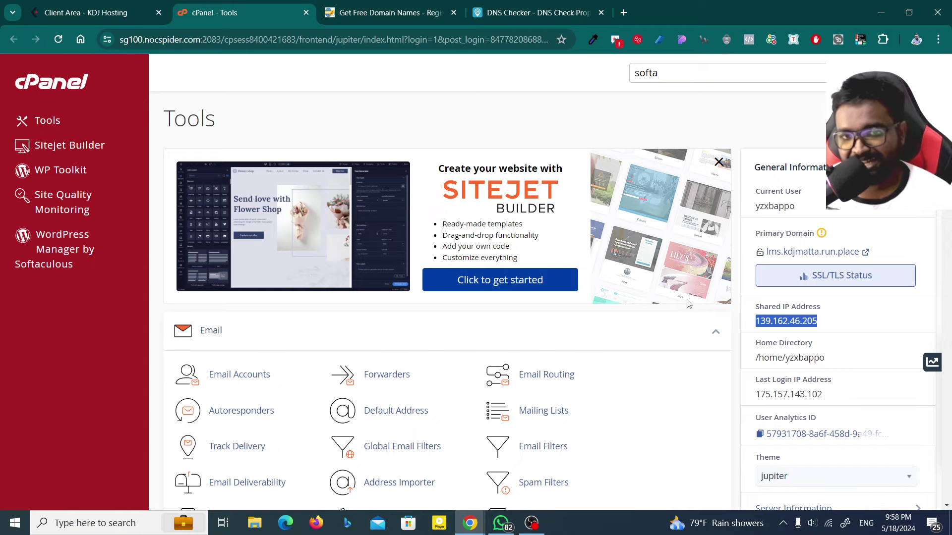
left_click(510, 14)
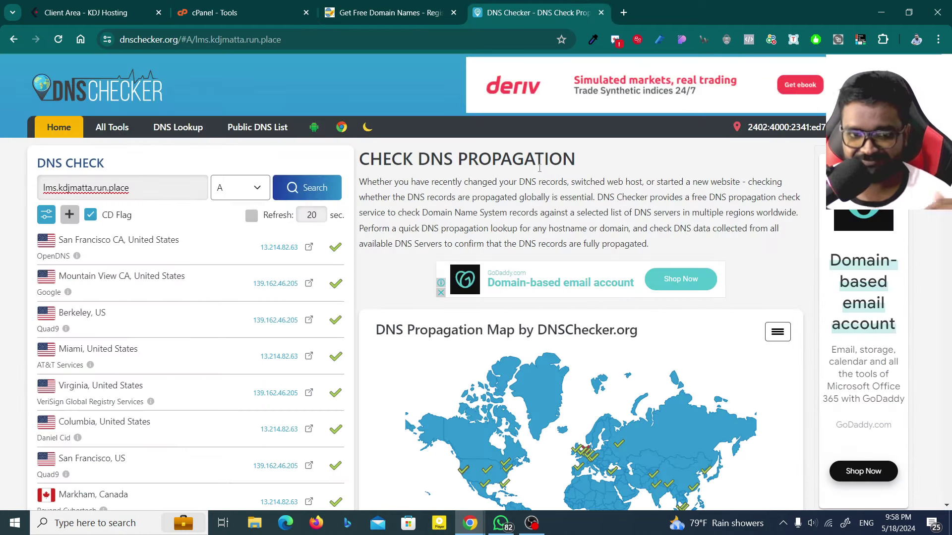
left_click(310, 192)
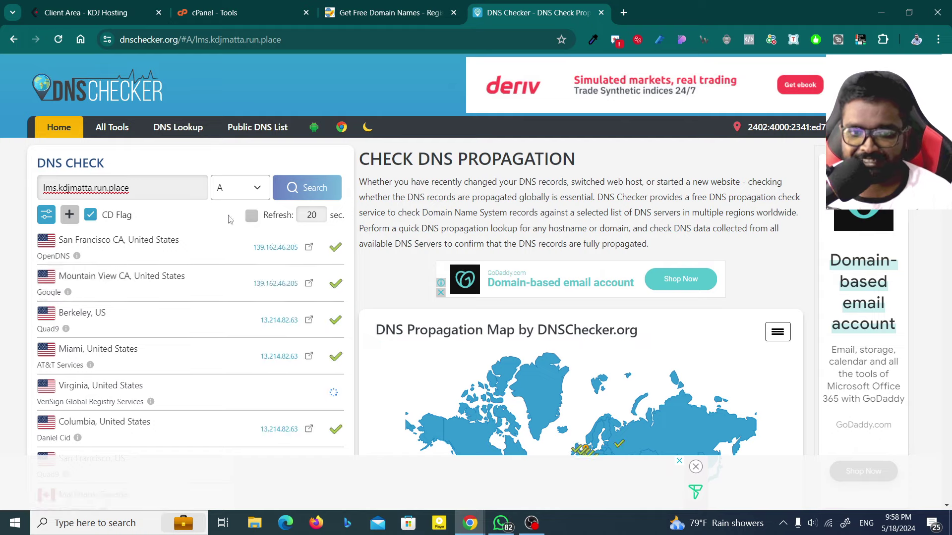
scroll(297, 317, "down", 4)
scroll(307, 344, "down", 3)
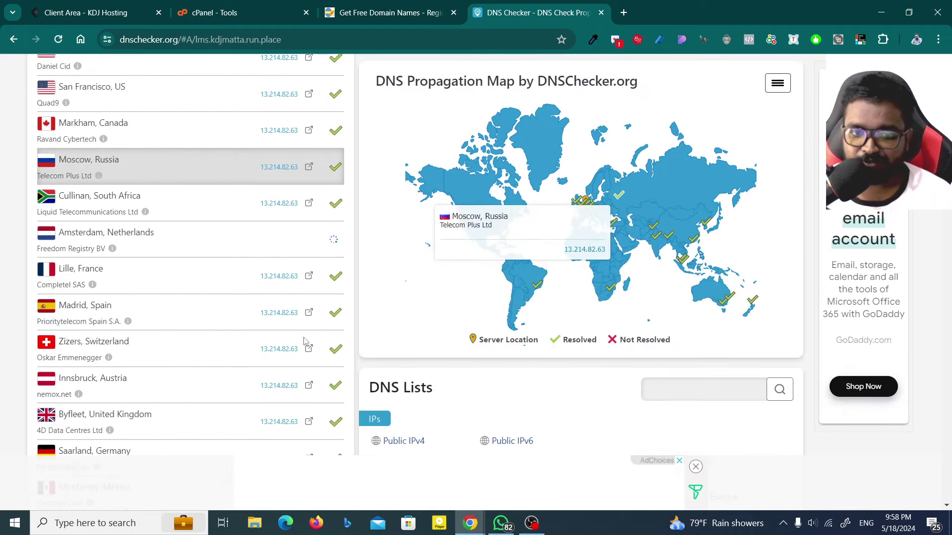
scroll(304, 343, "up", 4)
left_click(600, 13)
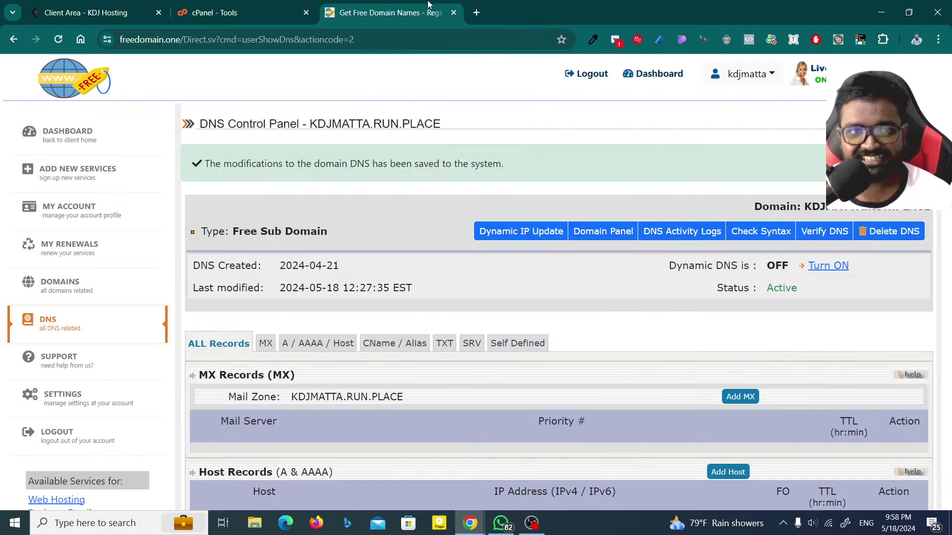
Load lms.kdjmatta.run.place in an Incognito window past the warning, seeing an Index of / with cgi-bin.
left_click(250, 5)
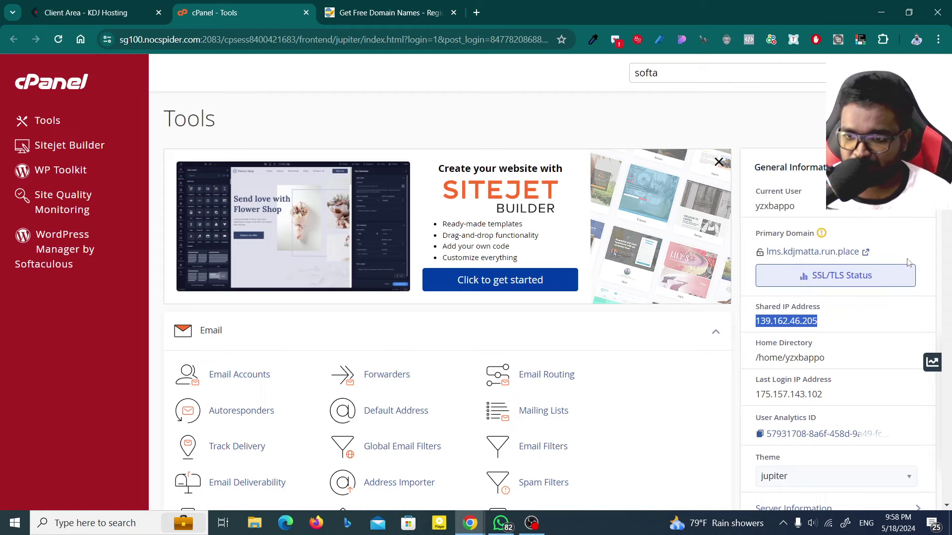
left_click_drag(912, 253, 754, 250)
key("ctrl+c")
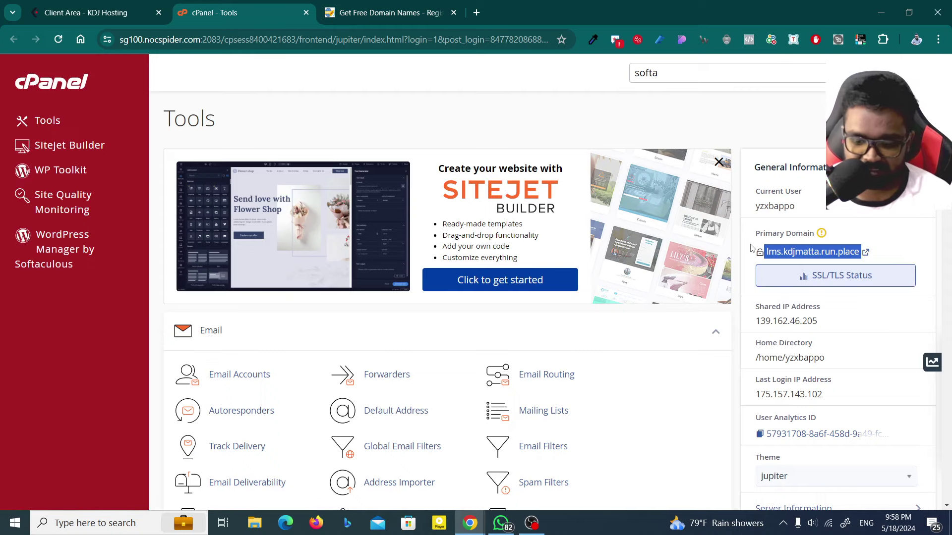
key("ctrl+shift+n")
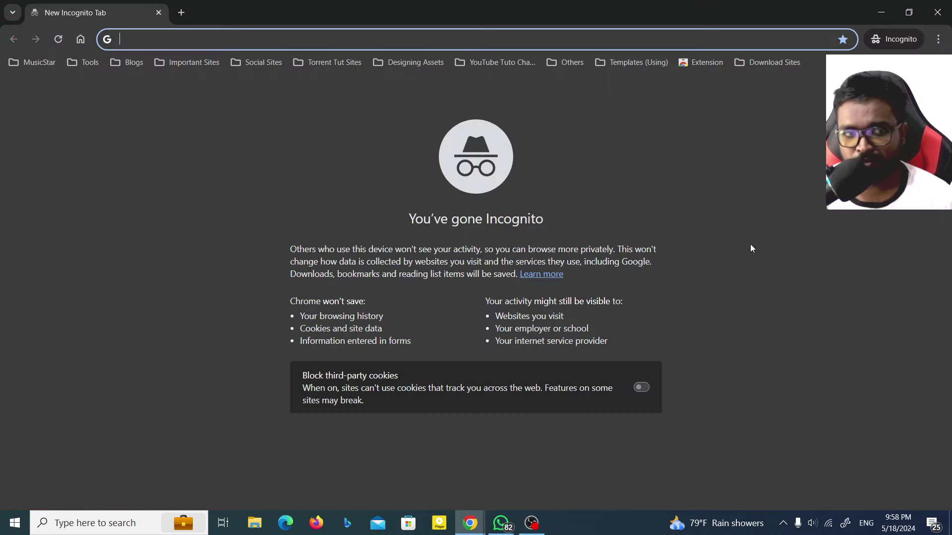
key("ctrl+v")
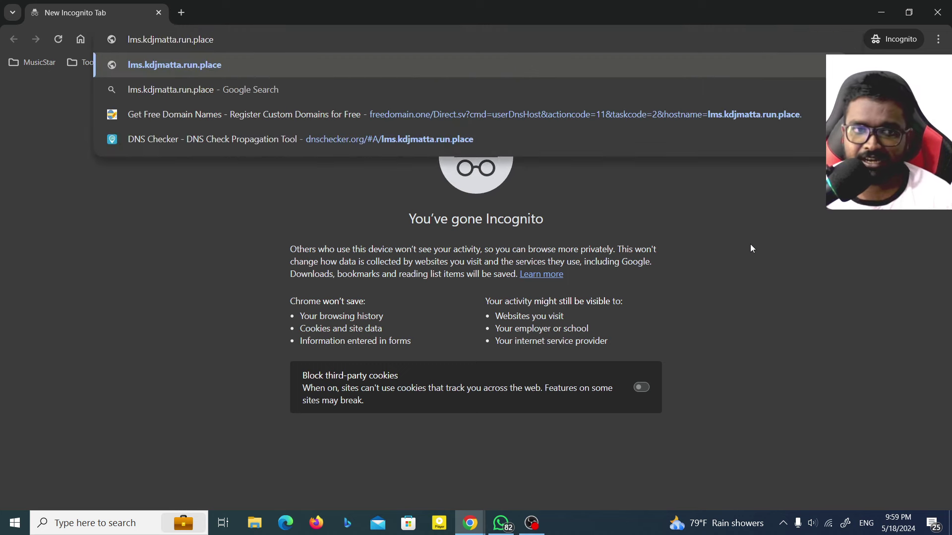
key("Return")
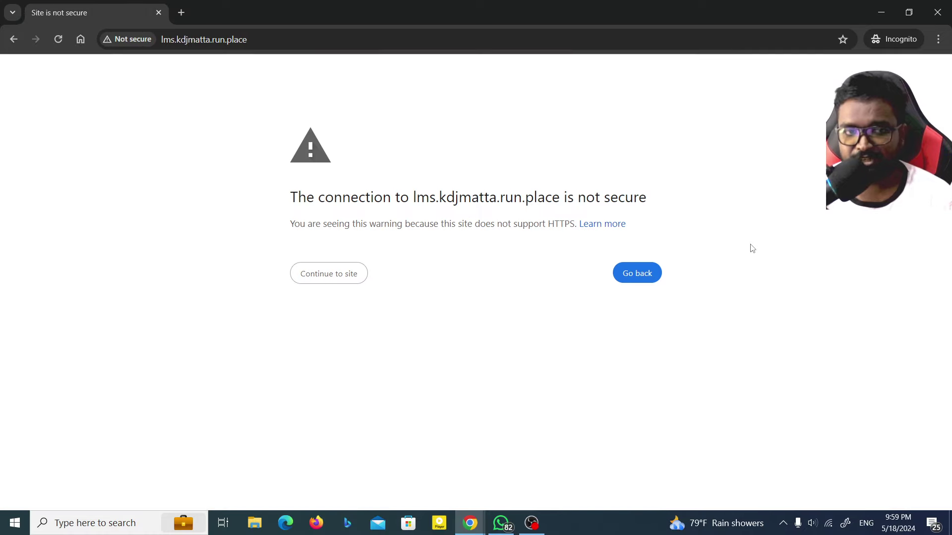
left_click(333, 278)
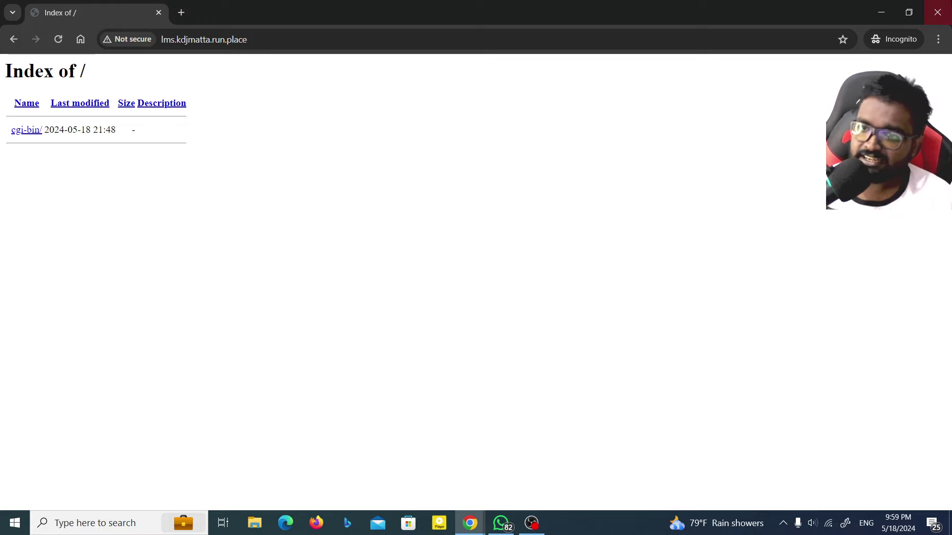
key("ctrl+w")
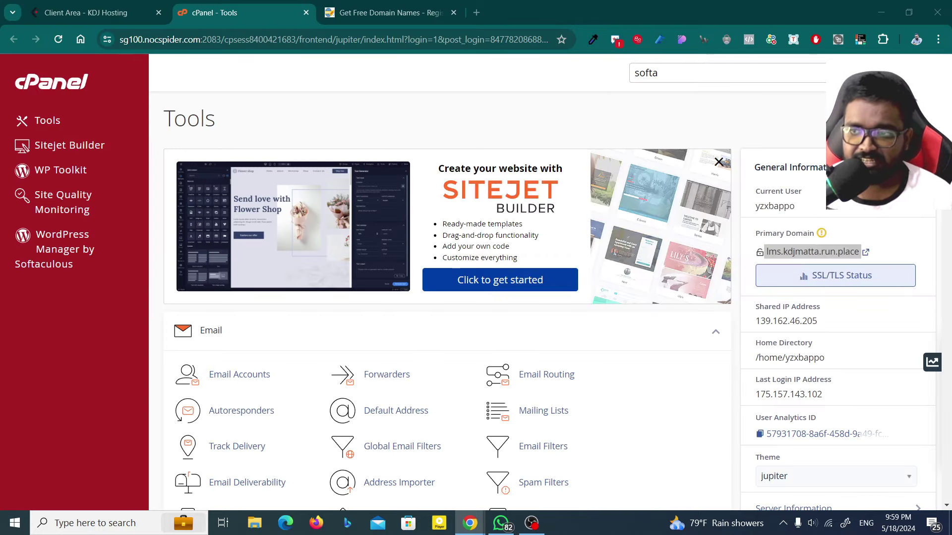
Create a blank index.html in public_html via File Manager and reload the site to test it.
key("alt+Tab")
key("alt+Tab")
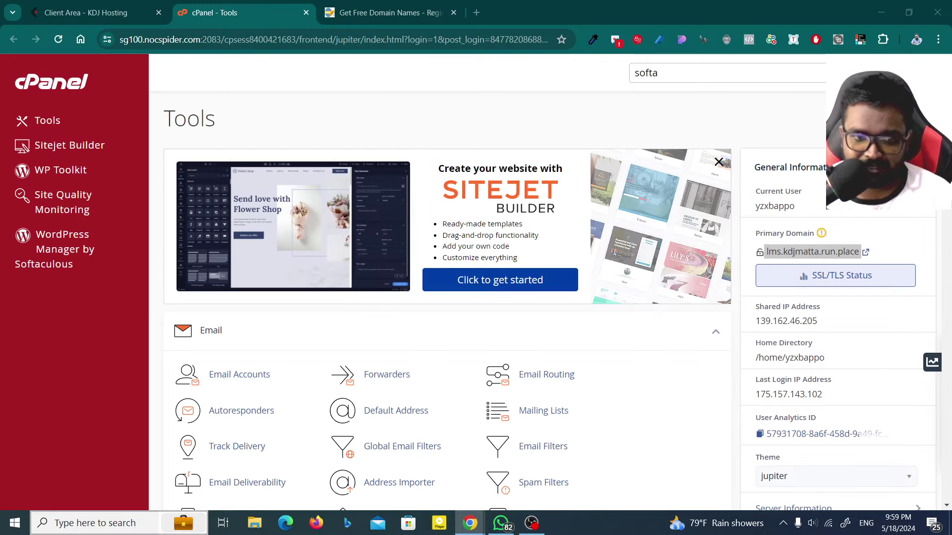
scroll(257, 365, "down", 5)
left_click(256, 371)
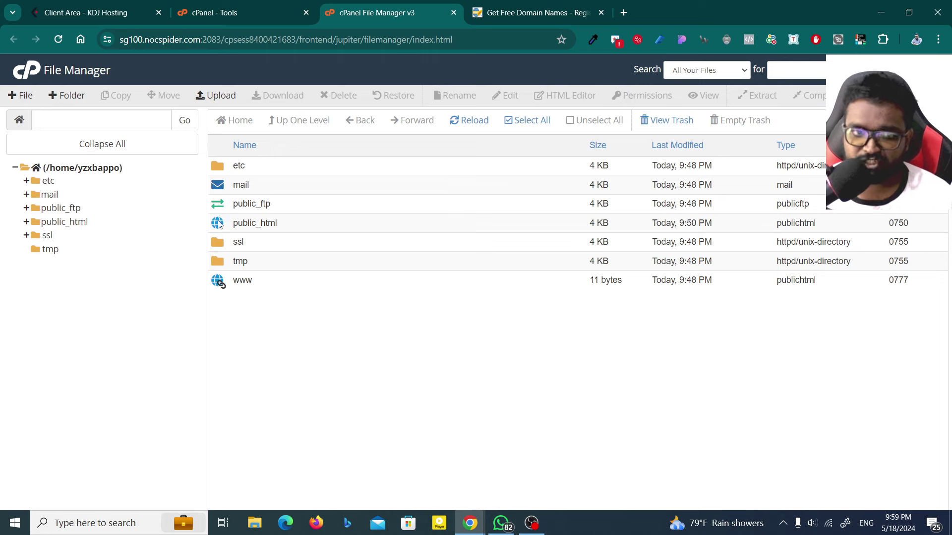
double_click(220, 226)
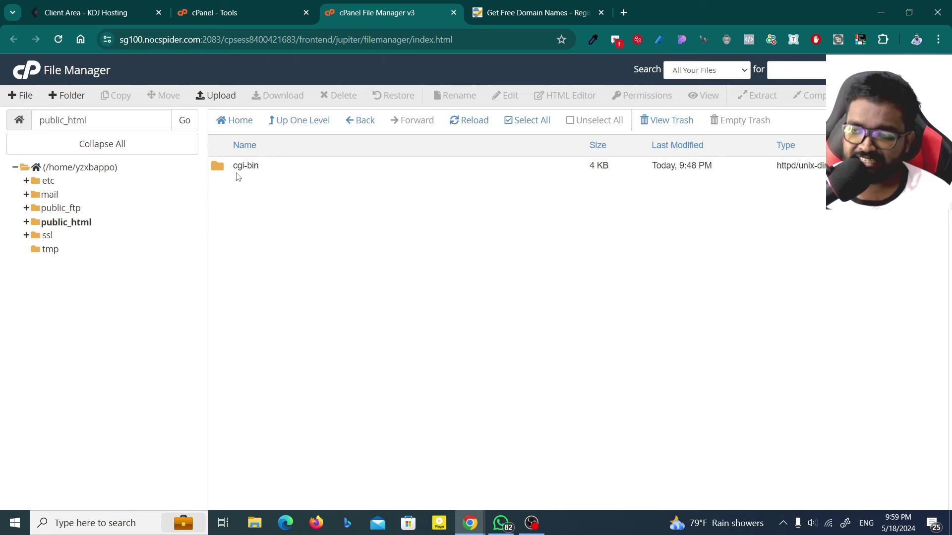
key("alt+Tab")
key("alt+Tab")
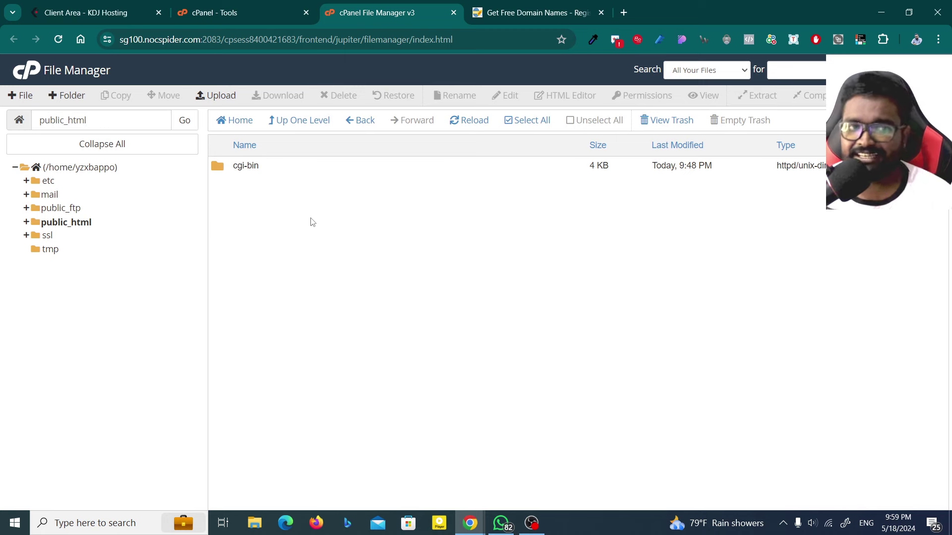
left_click(12, 94)
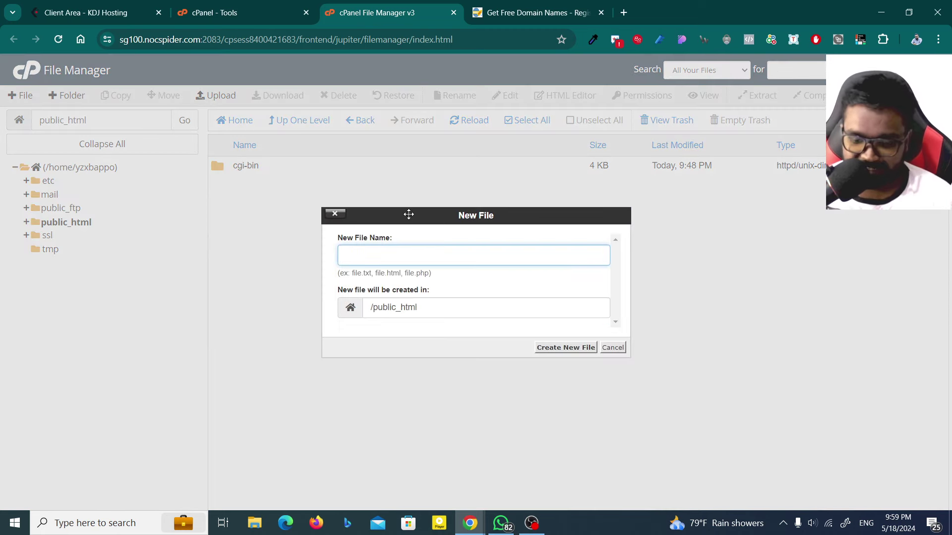
type("index.html")
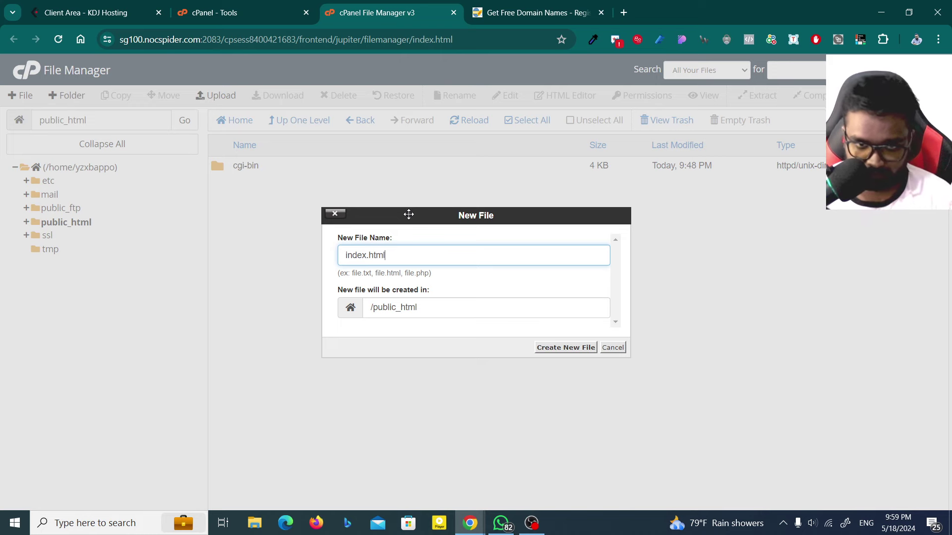
key("Return")
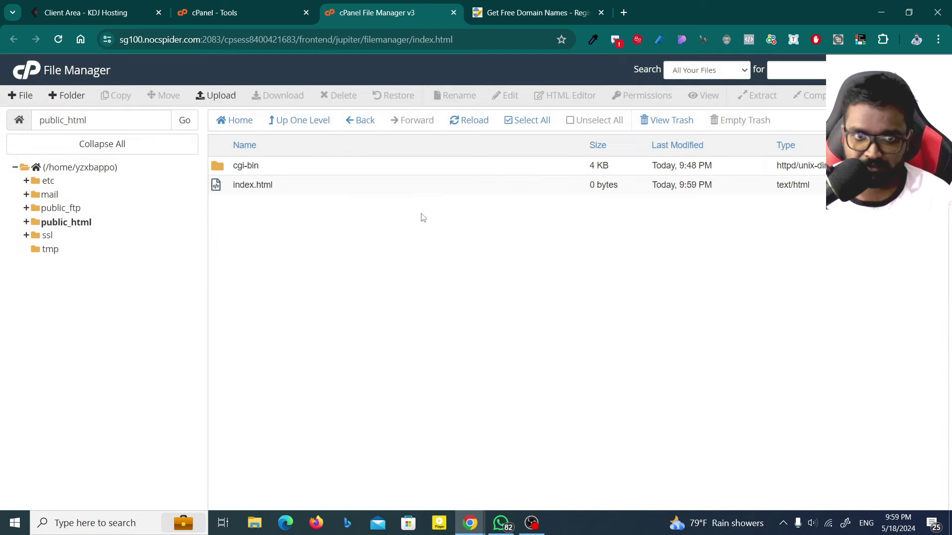
key("alt+Tab")
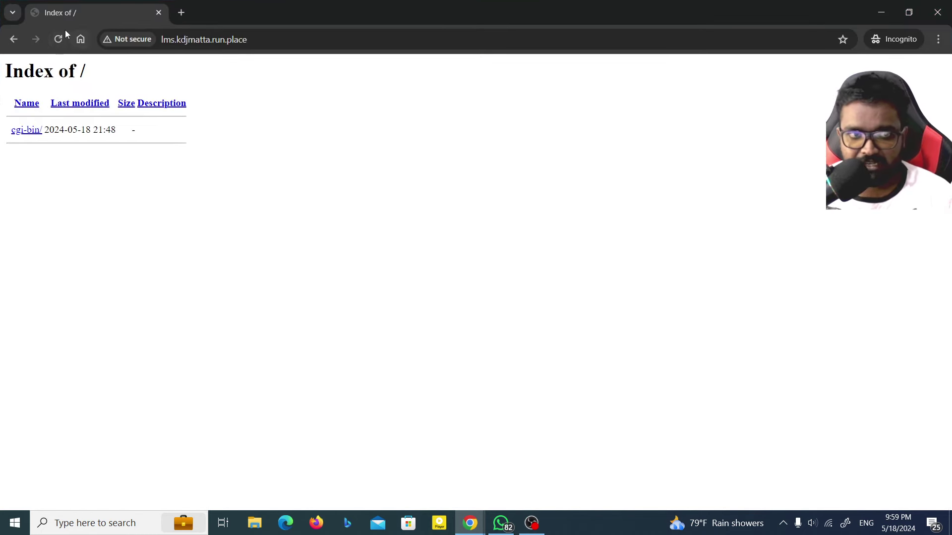
left_click(63, 38)
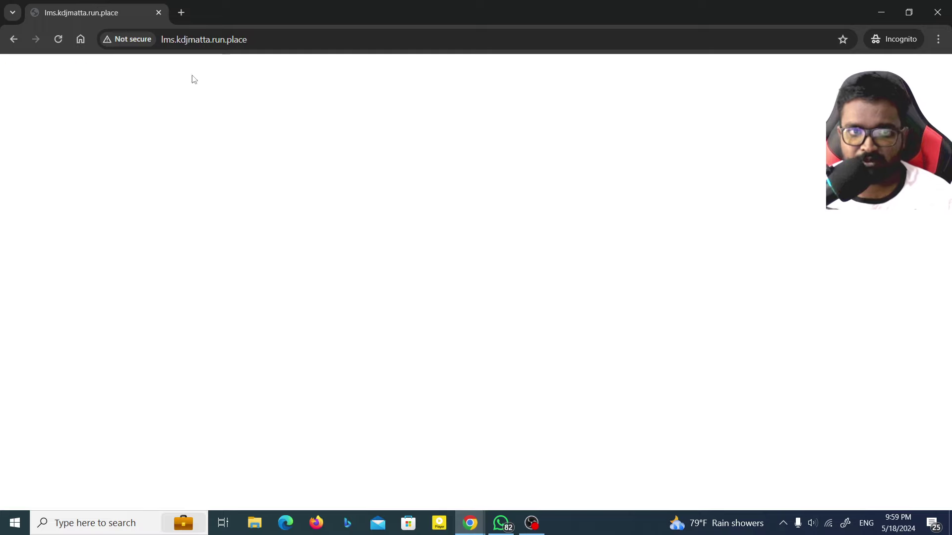
Permanently delete index.html from public_html, skipping the trash, leaving only cgi-bin.
left_click(937, 12)
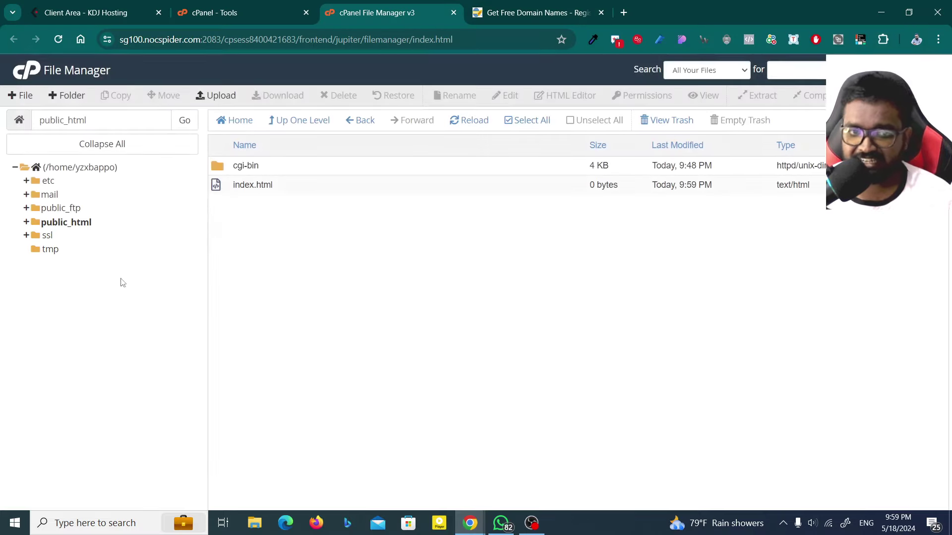
right_click(264, 186)
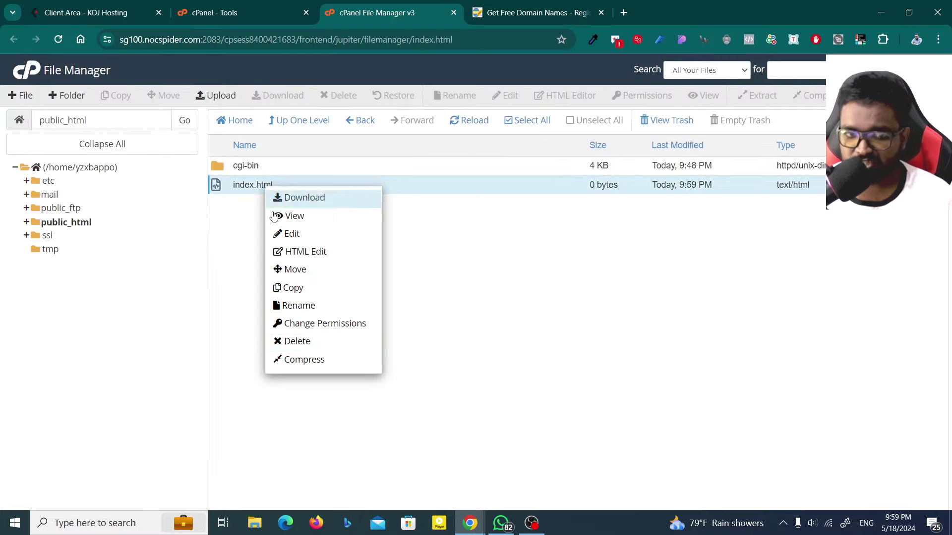
left_click(312, 342)
left_click(506, 290)
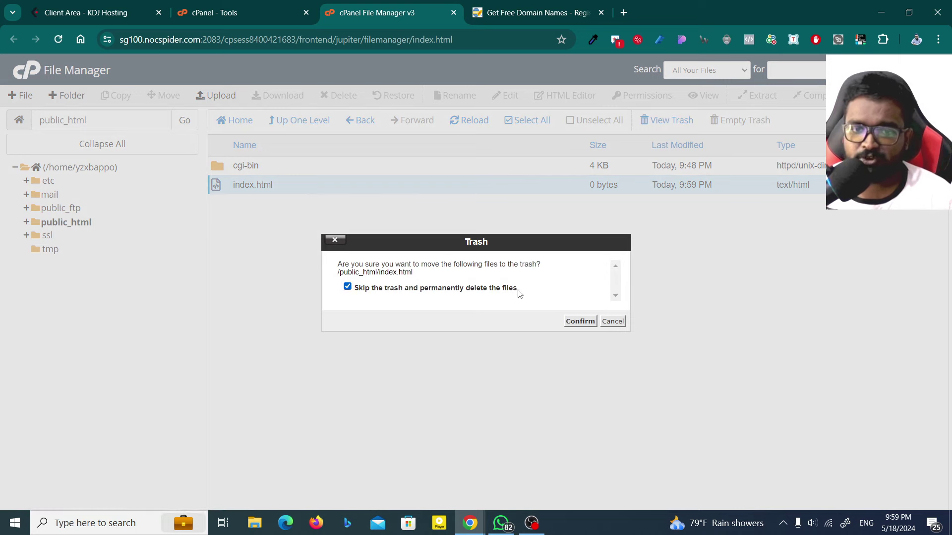
left_click(579, 321)
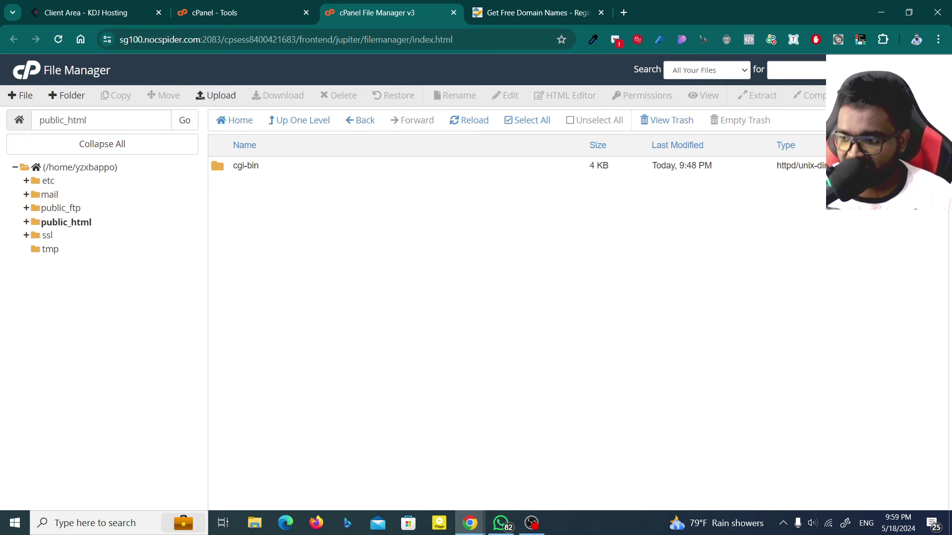
key("alt+Tab")
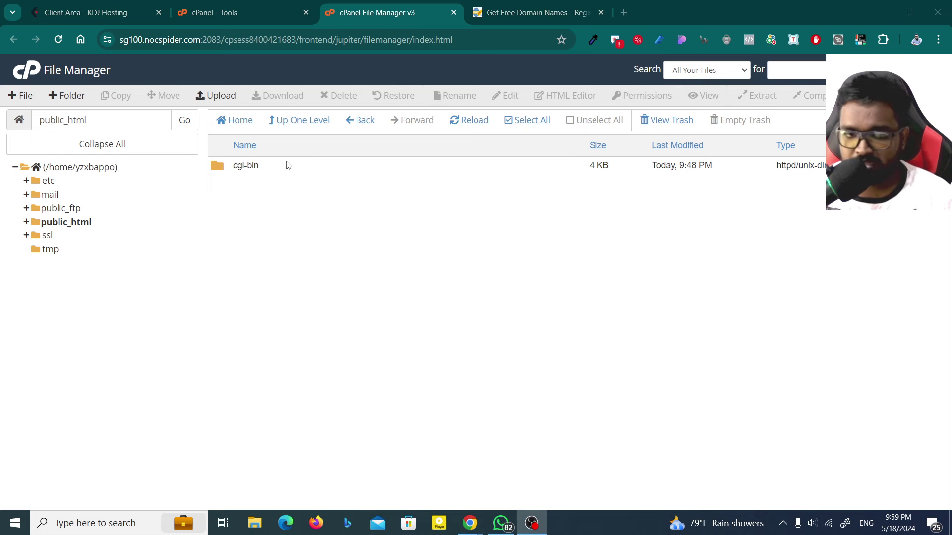
Open Softaculous Apps Installer from cPanel and search 'moodle' to reach the Moodle 4.4 page.
key("alt+Tab")
left_click(239, 15)
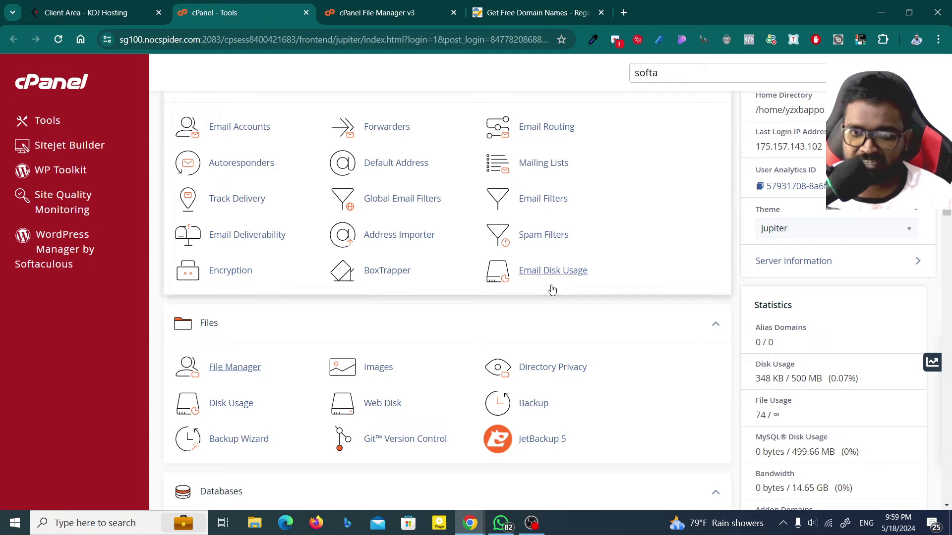
scroll(552, 290, "up", 5)
type("/")
type("s")
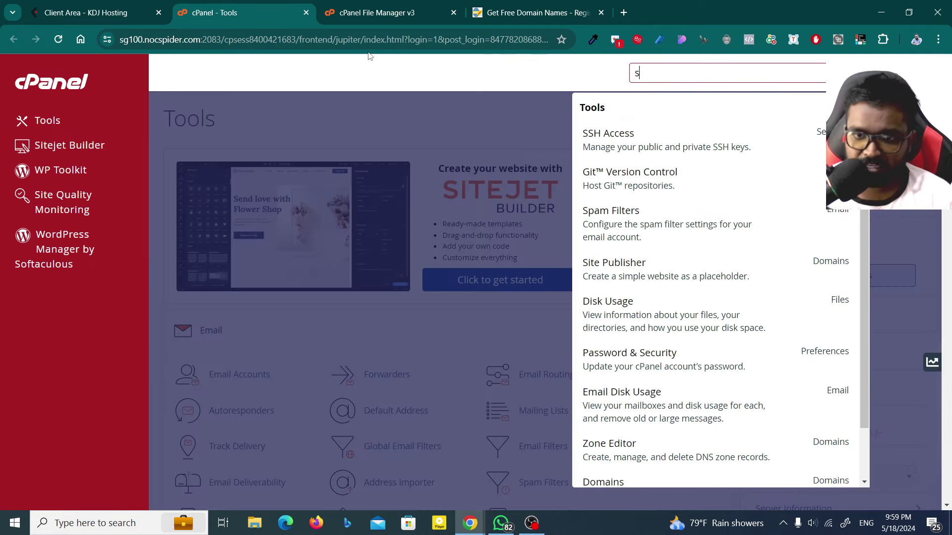
type("oft")
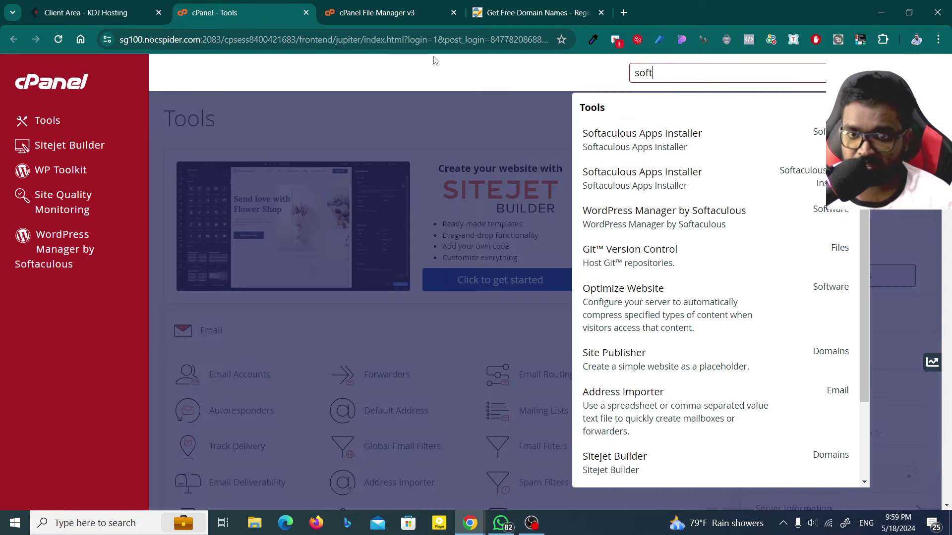
left_click(625, 138)
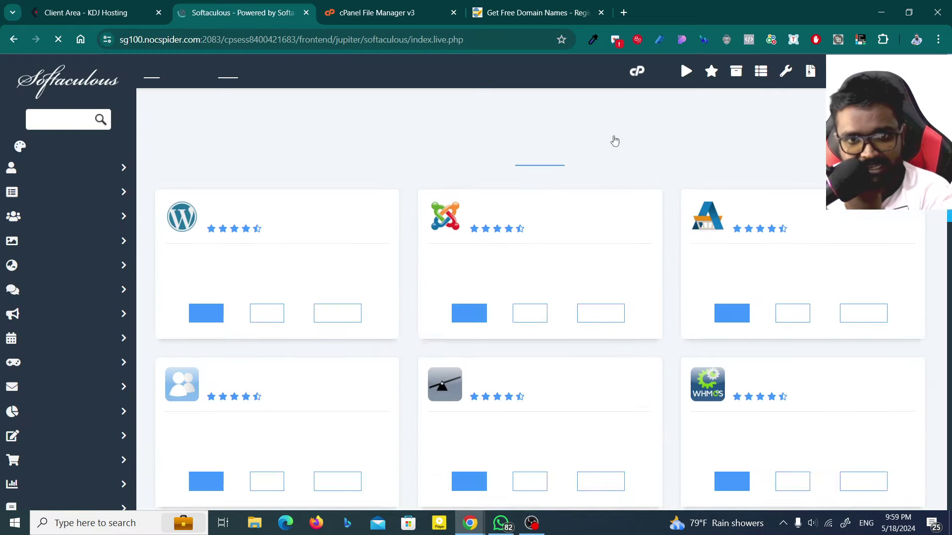
left_click(33, 121)
type("m")
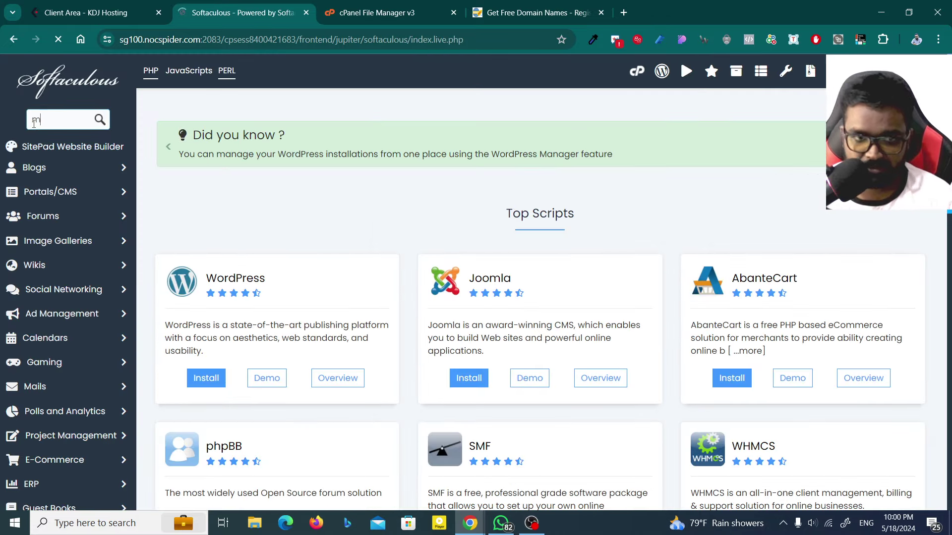
type("oodle")
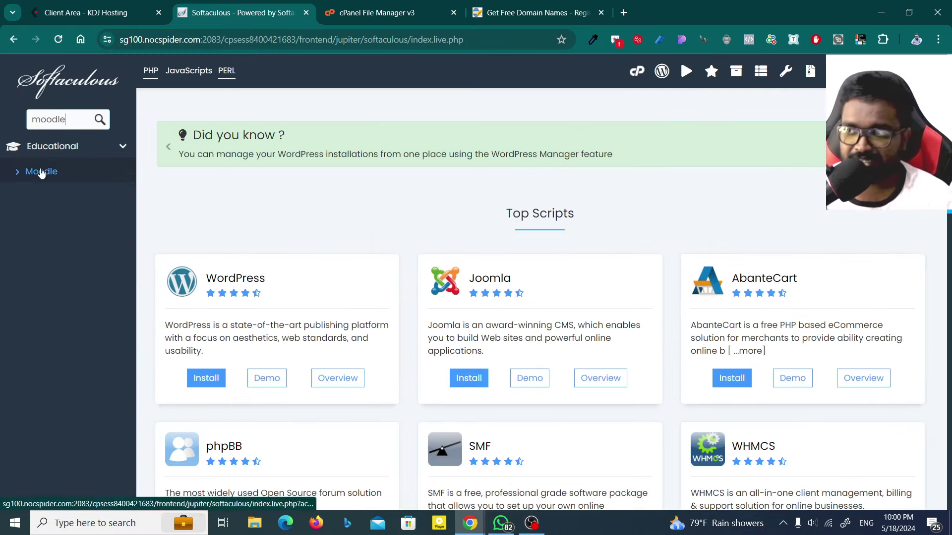
left_click(41, 172)
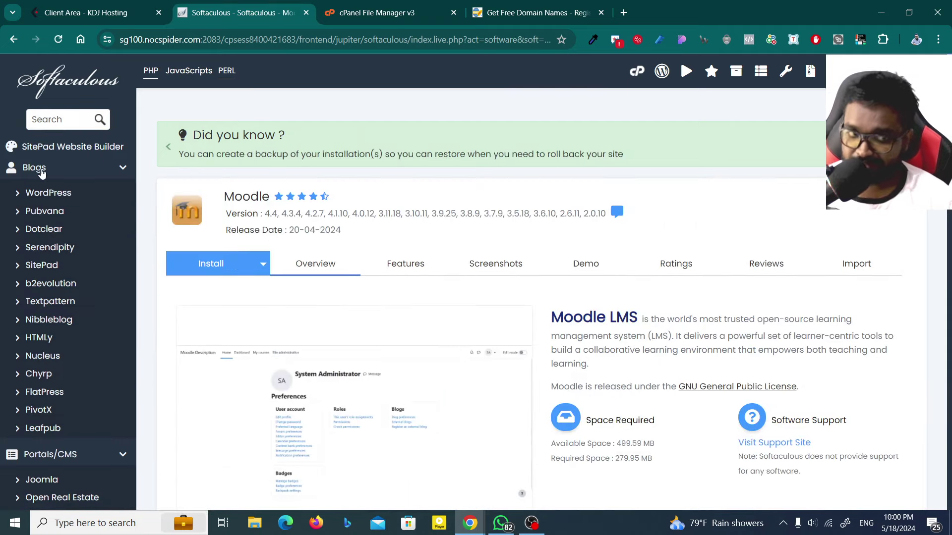
left_click(205, 266)
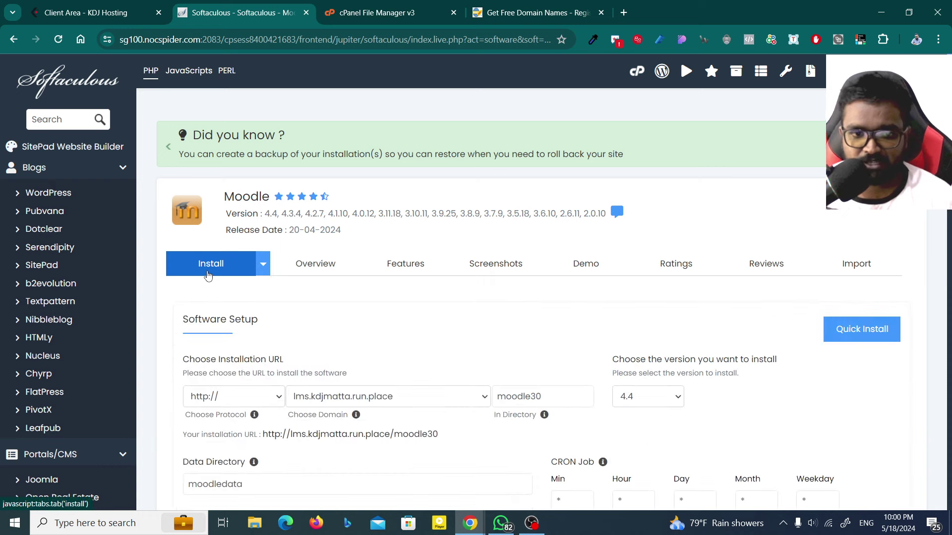
scroll(212, 290, "down", 1)
scroll(212, 290, "down", 1)
left_click(218, 272)
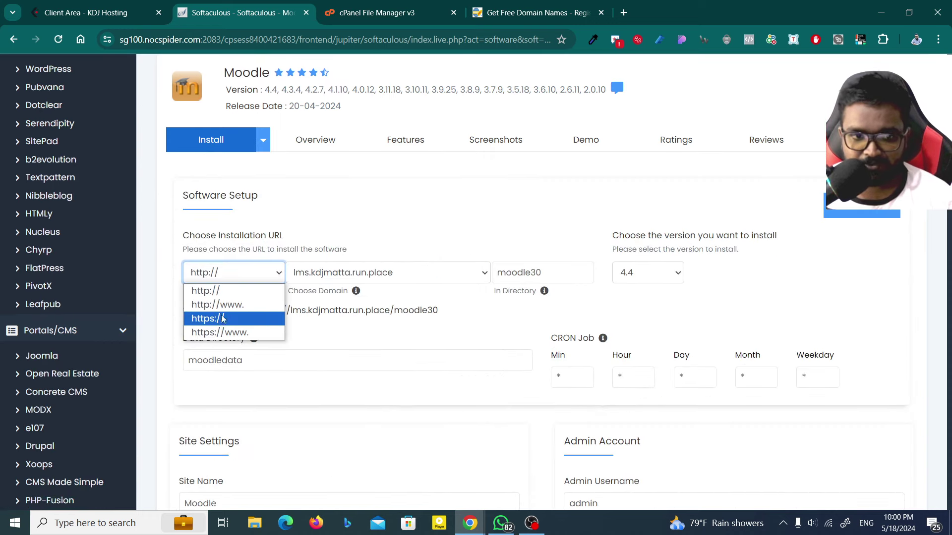
left_click(222, 317)
left_click(319, 273)
left_click(402, 275)
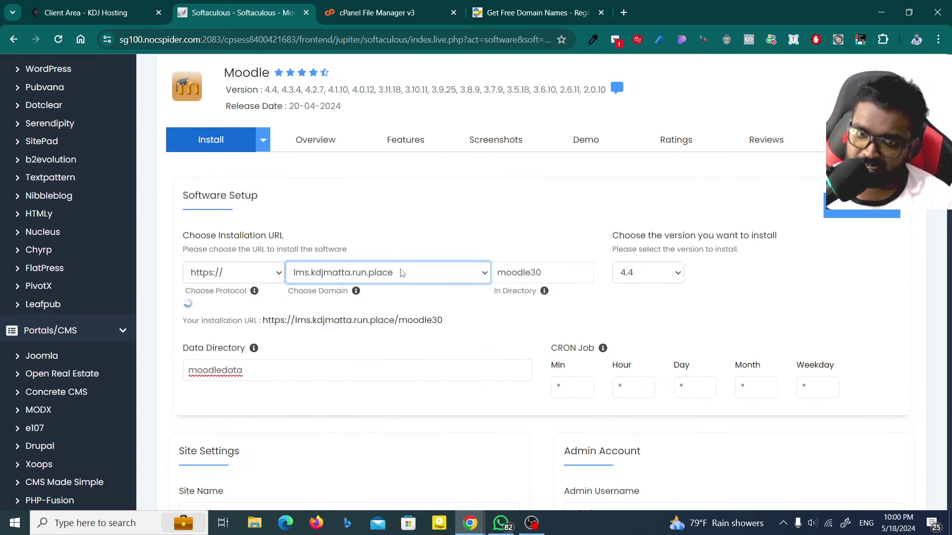
left_click(570, 273)
double_click(570, 273)
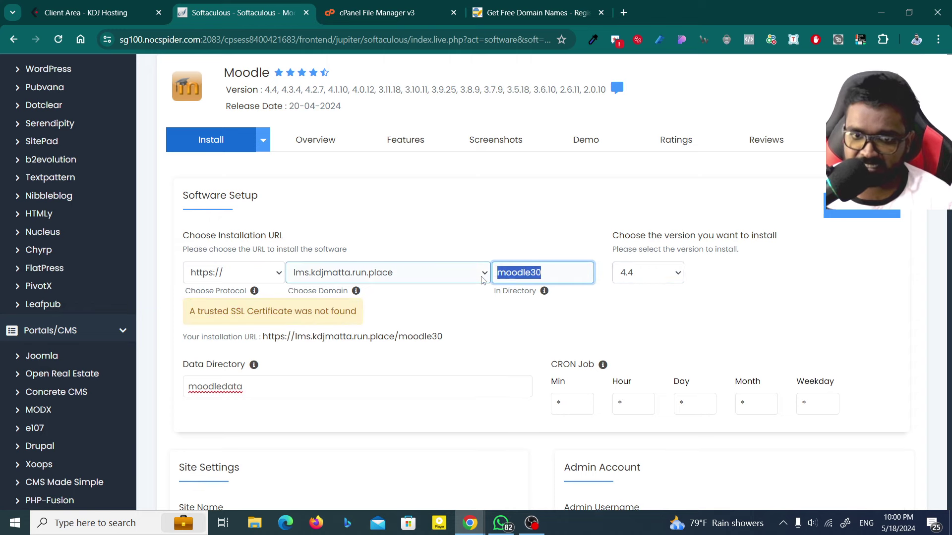
key("BackSpace")
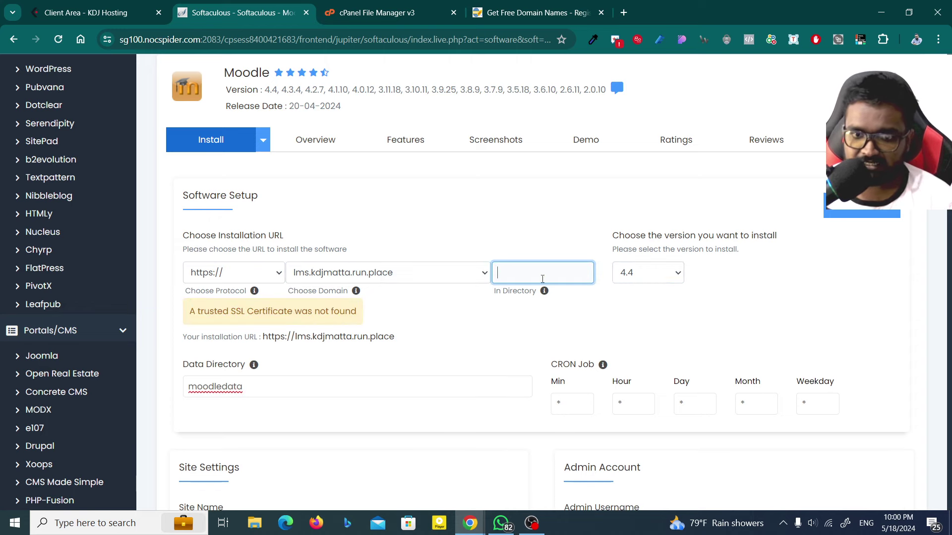
Keep Moodle version 4.4 and the moodledata data directory, then review the rest of the form.
left_click(652, 277)
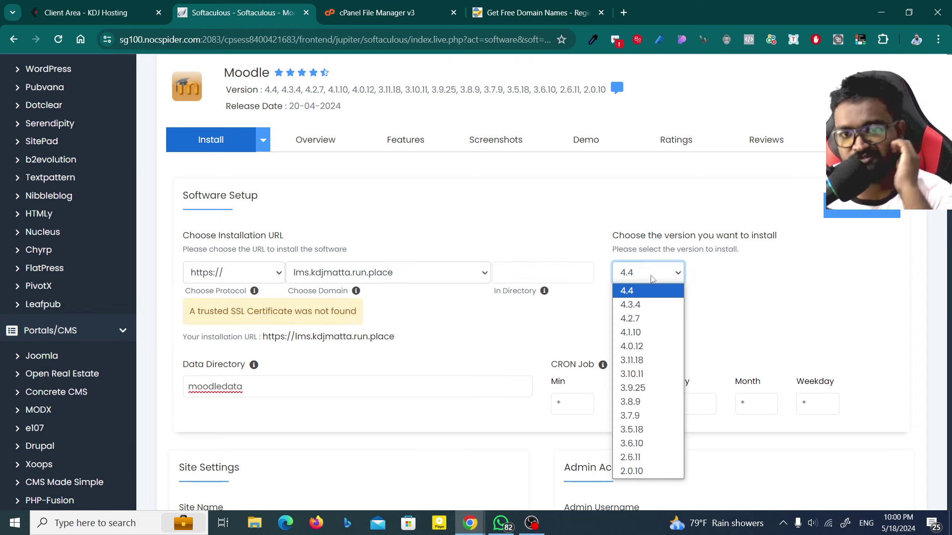
left_click(651, 279)
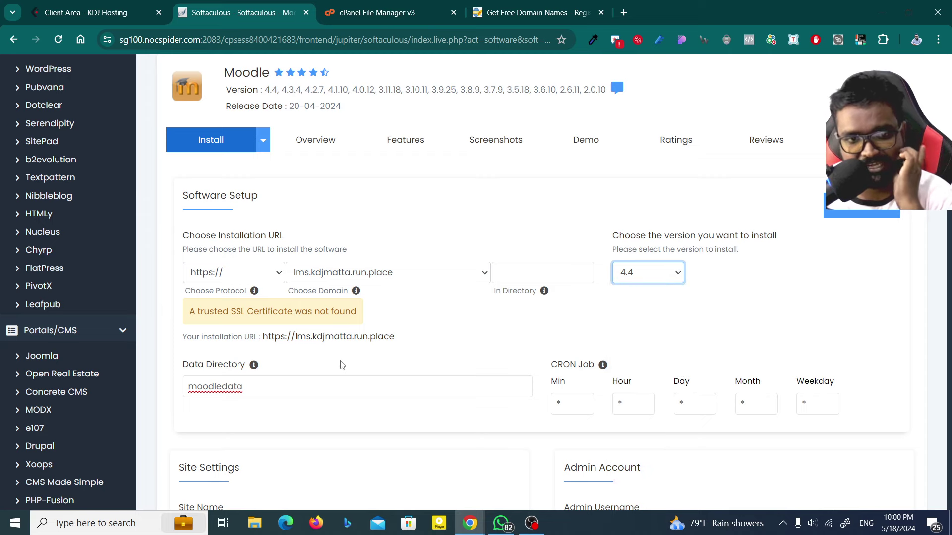
left_click(260, 389)
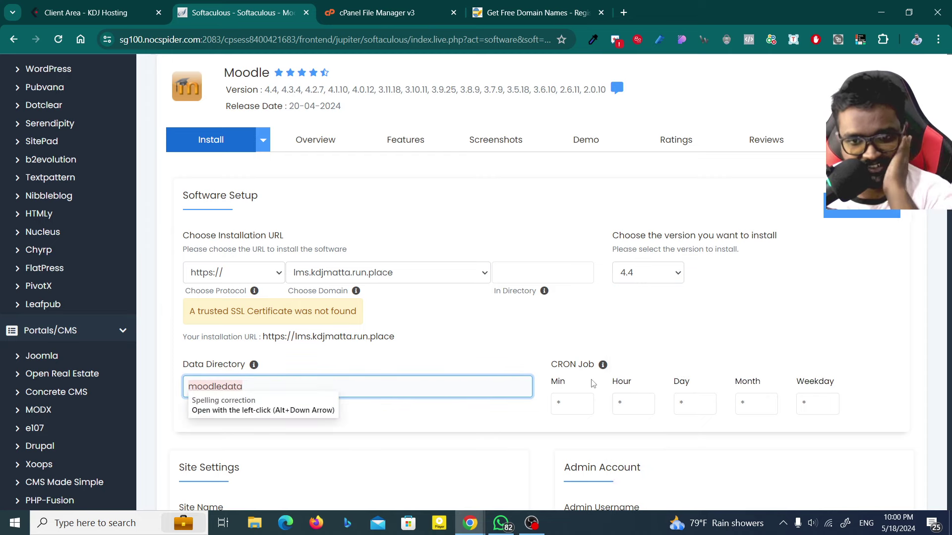
scroll(595, 347, "down", 2)
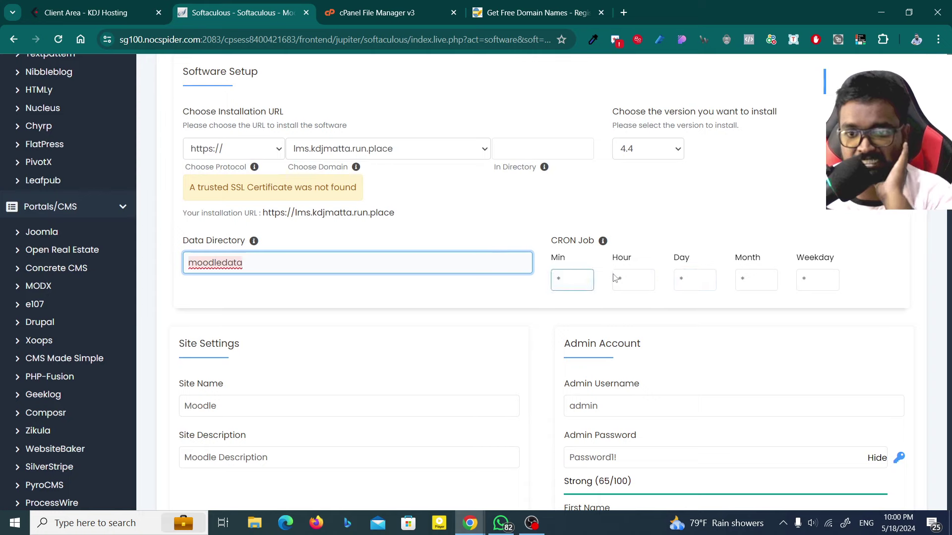
scroll(355, 276, "down", 1)
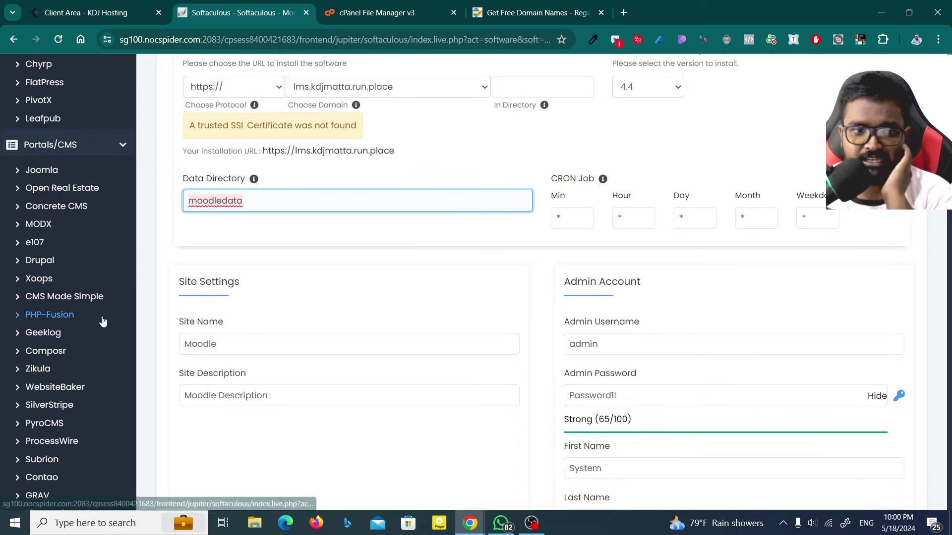
scroll(102, 322, "down", 1)
Name the site 'KDJ LMS' and enter a site description naming the owner.
left_click(216, 282)
left_click_drag(217, 282, 181, 282)
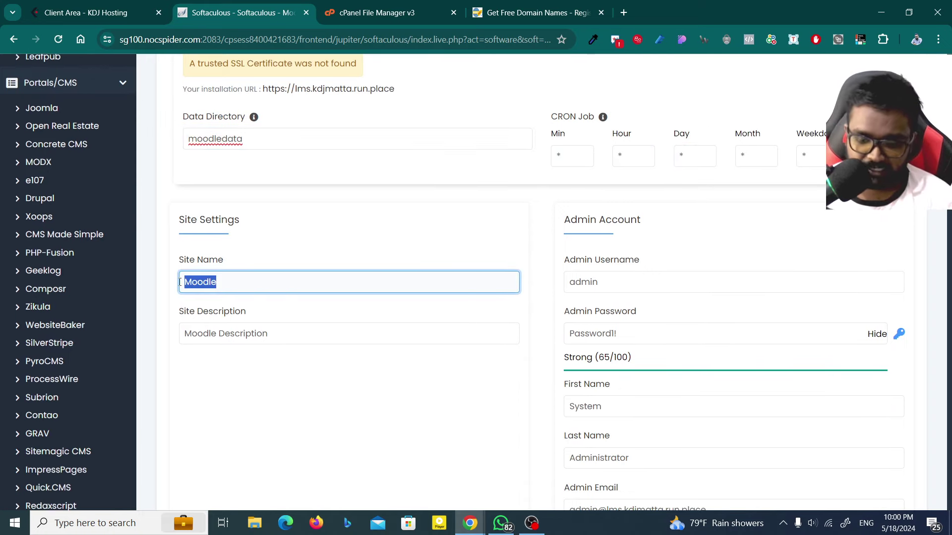
type("KDJ LMS")
key("Tab")
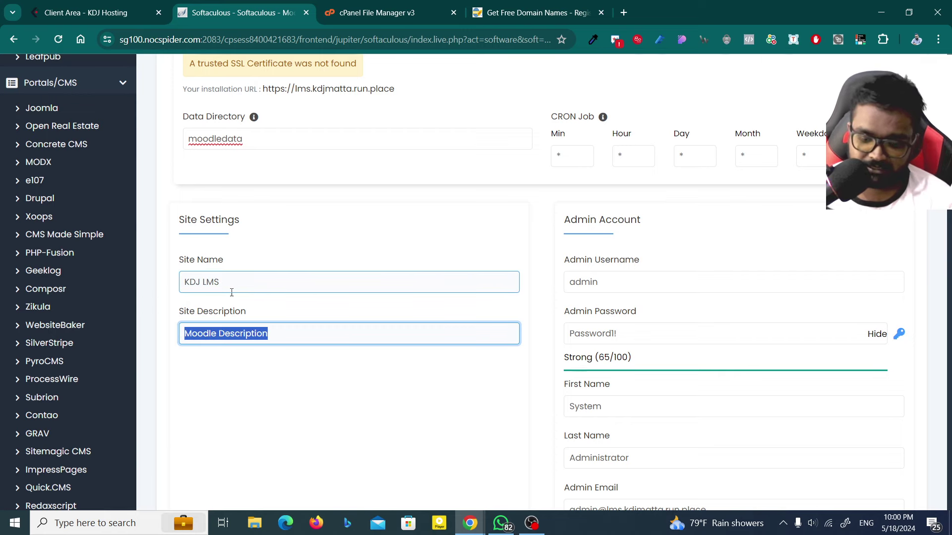
type("The LMS of")
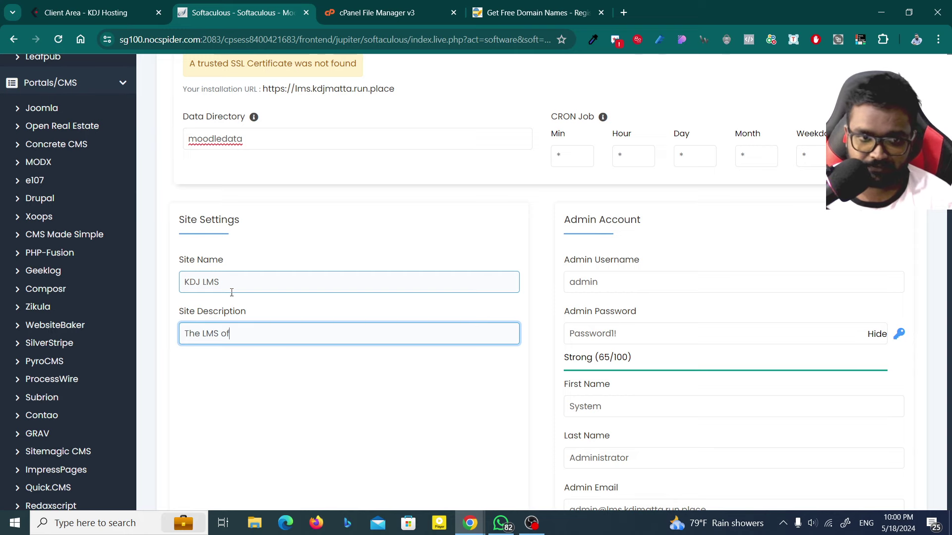
type(" KD Jayakody")
key("Tab")
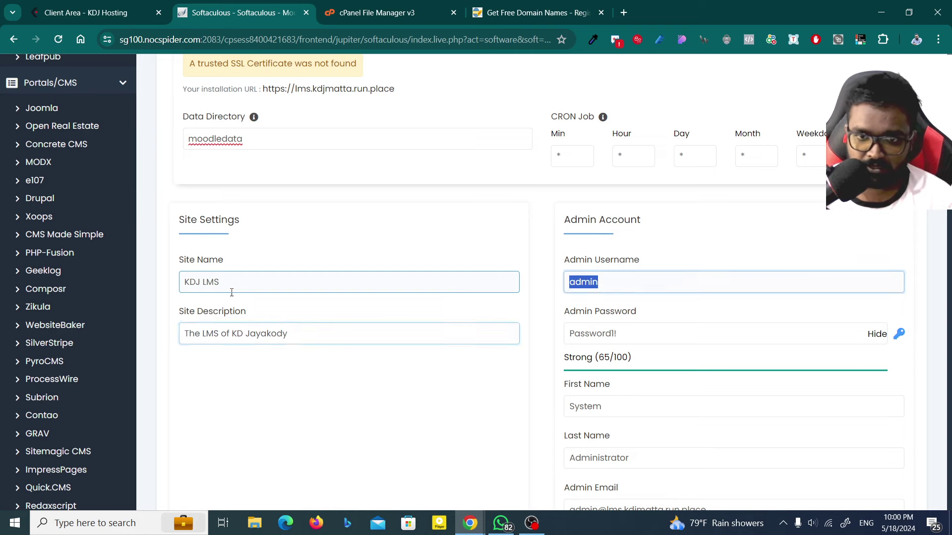
Enter the admin account password and review the admin username, first name and email fields.
scroll(638, 313, "down", 1)
key("Tab")
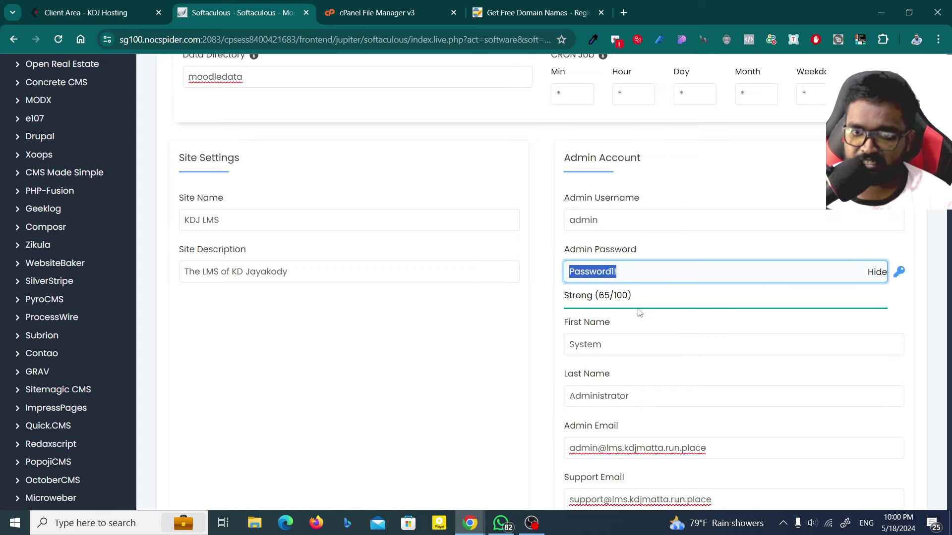
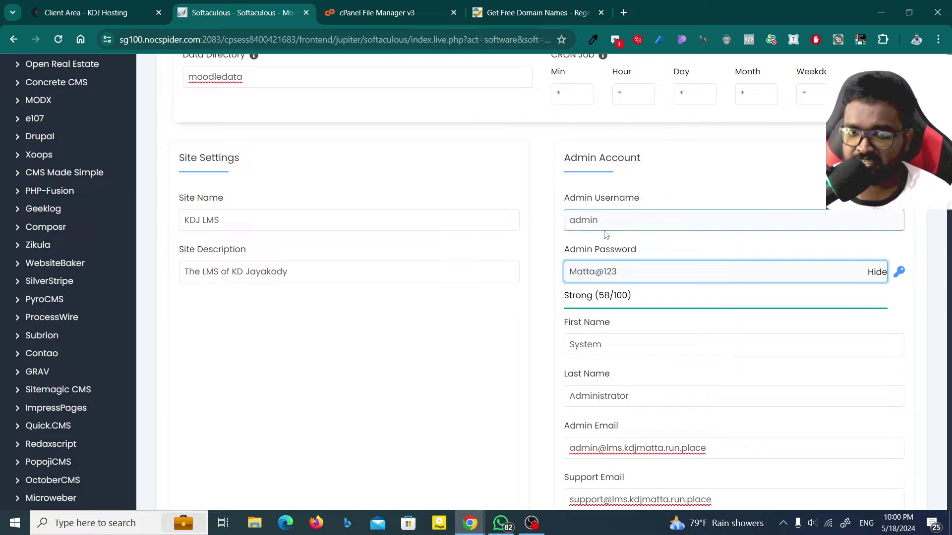
scroll(615, 258, "down", 2)
scroll(598, 139, "up", 1)
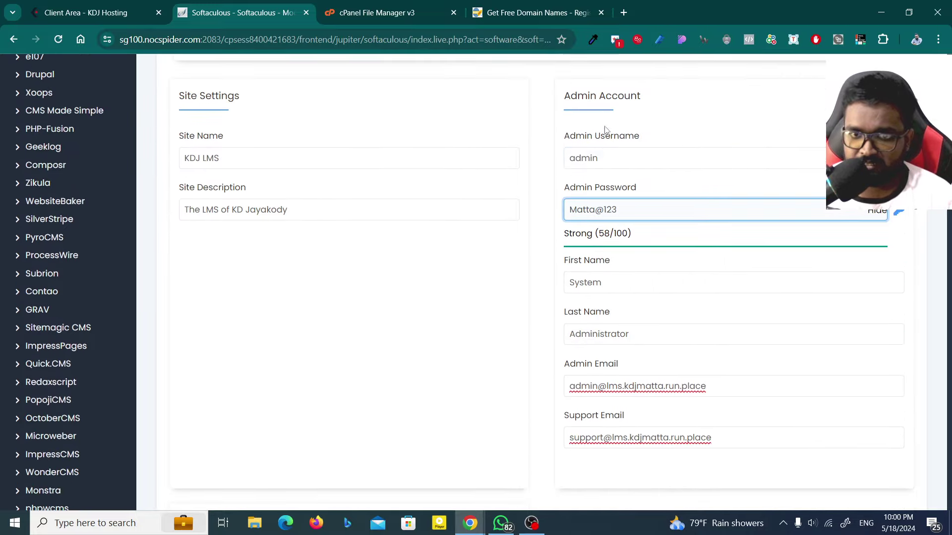
double_click(609, 156)
key("Tab")
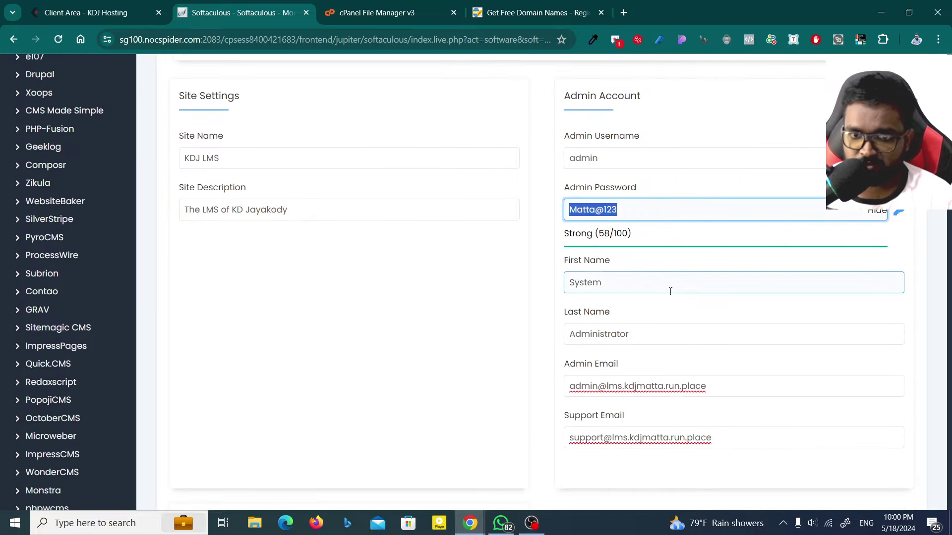
double_click(671, 289)
scroll(607, 339, "down", 2)
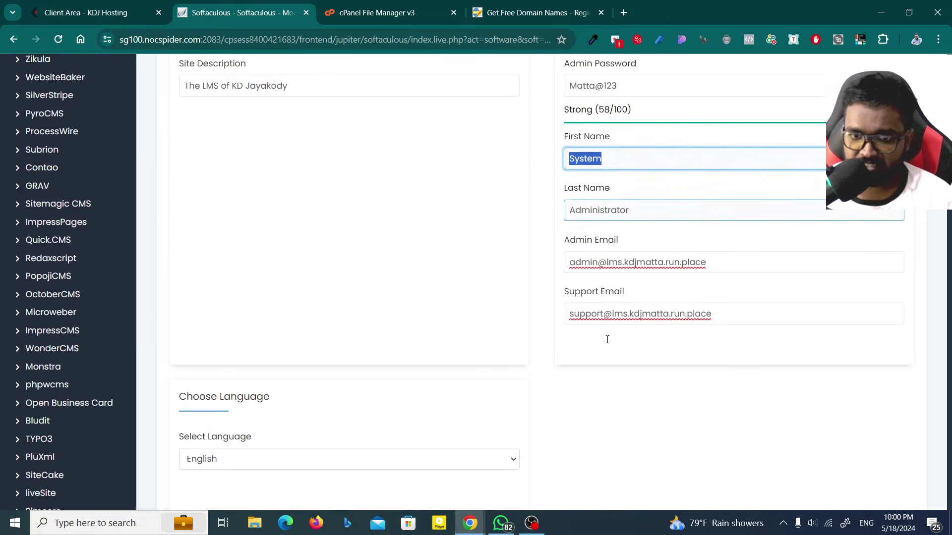
double_click(754, 254)
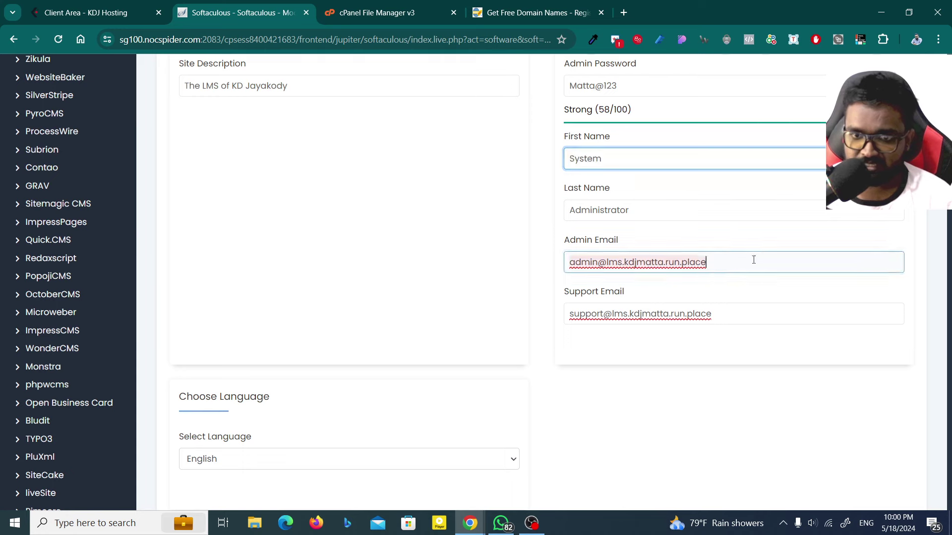
double_click(738, 317)
scroll(537, 303, "down", 1)
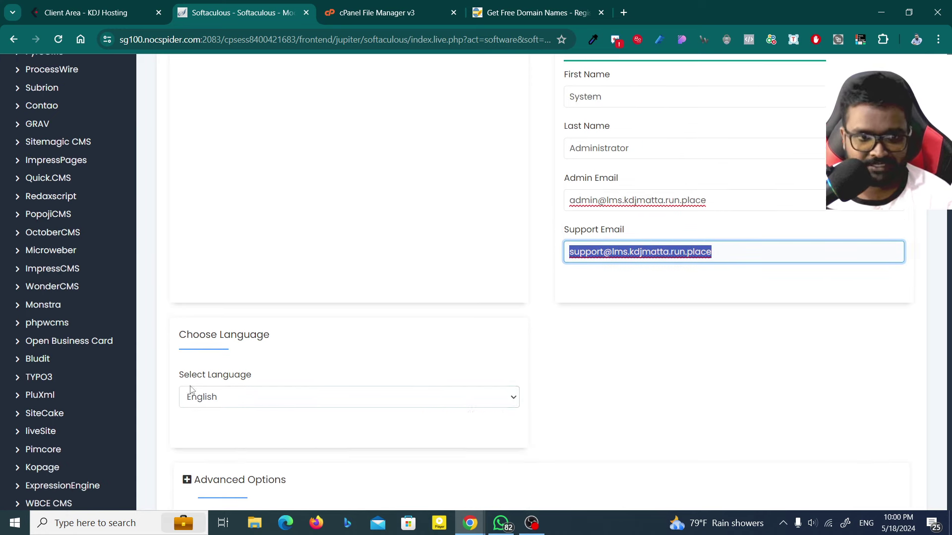
scroll(555, 332, "up", 1)
scroll(389, 442, "down", 3)
Set database name lmsweb, check the mdl2v_ table prefix, and start the Moodle install.
left_click(191, 357)
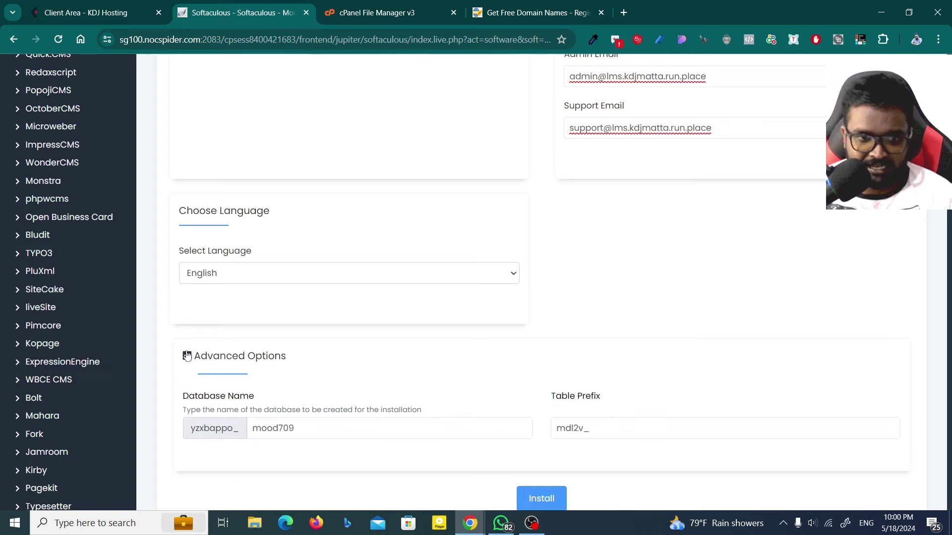
scroll(312, 327, "down", 2)
double_click(278, 304)
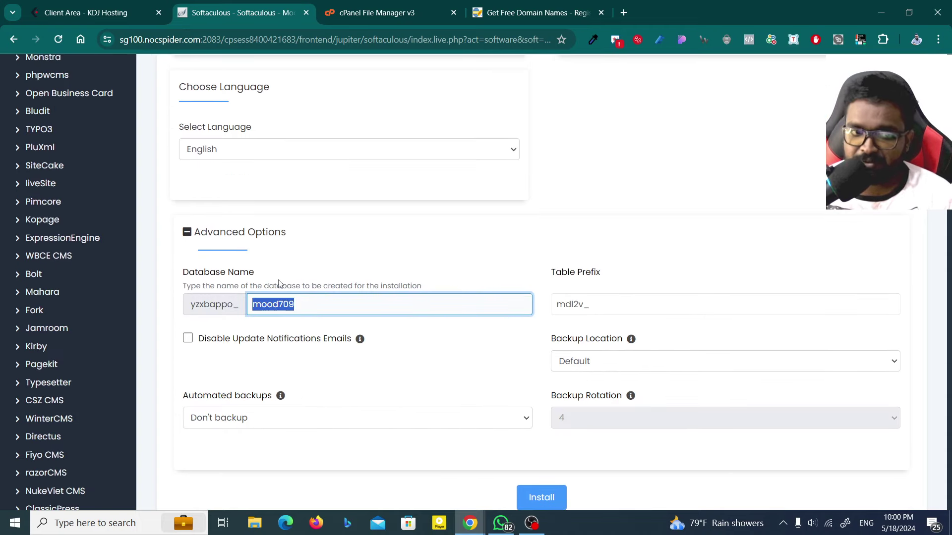
type("lms")
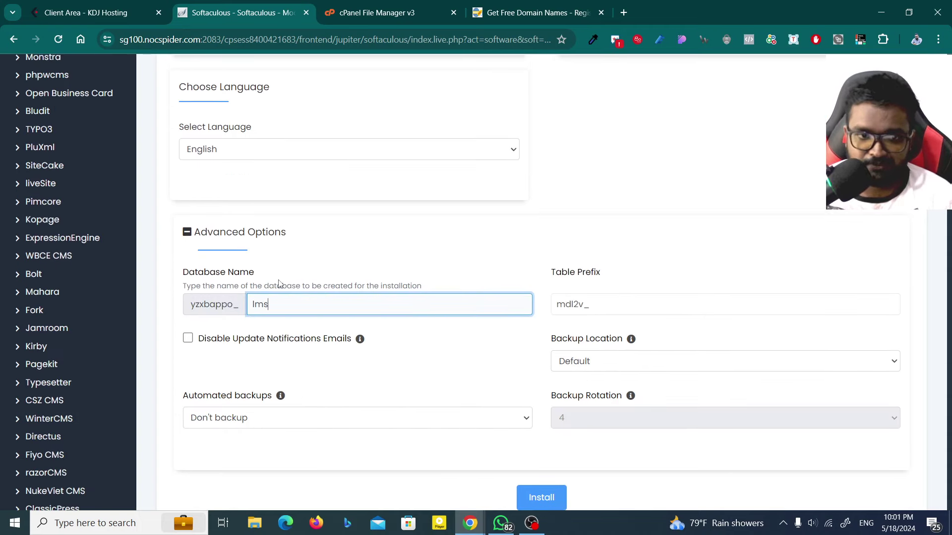
type("web")
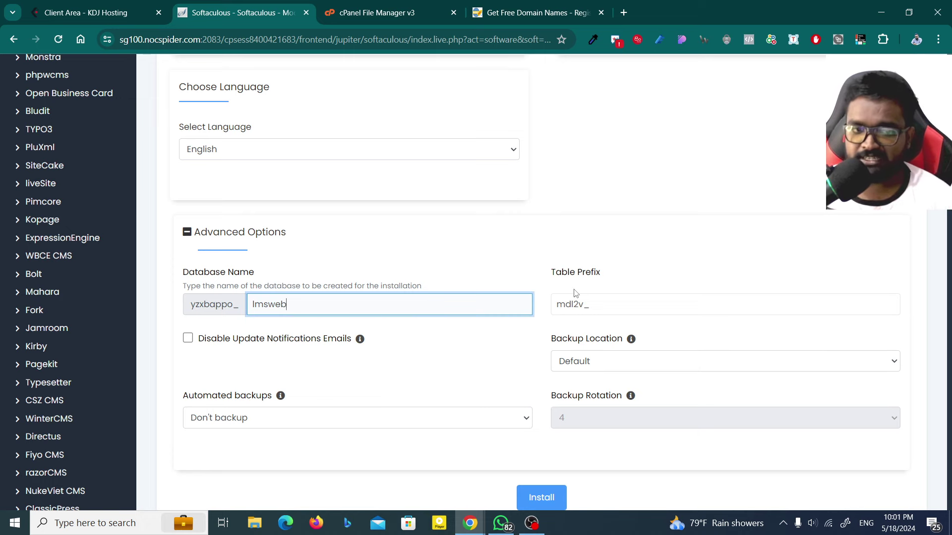
left_click(583, 303)
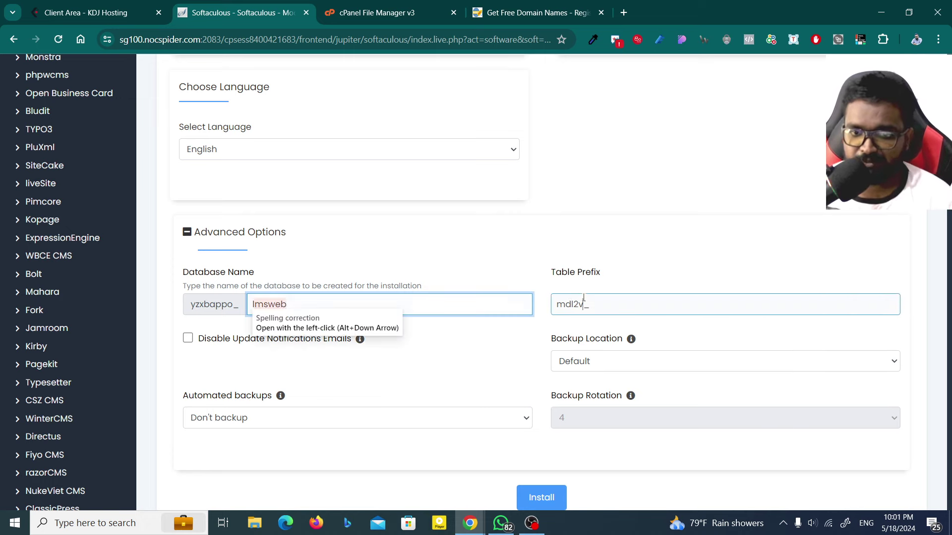
left_click_drag(585, 304, 535, 303)
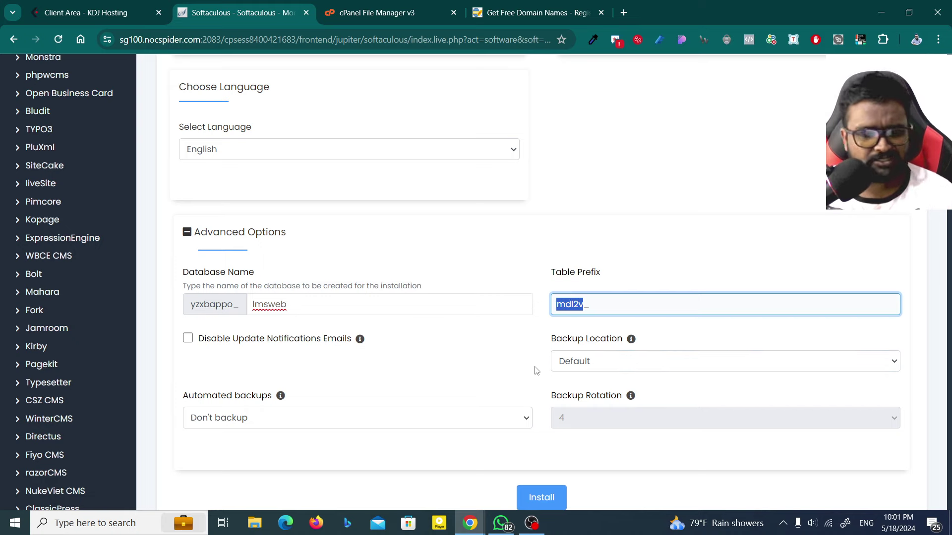
scroll(506, 385, "up", 3)
scroll(506, 385, "down", 6)
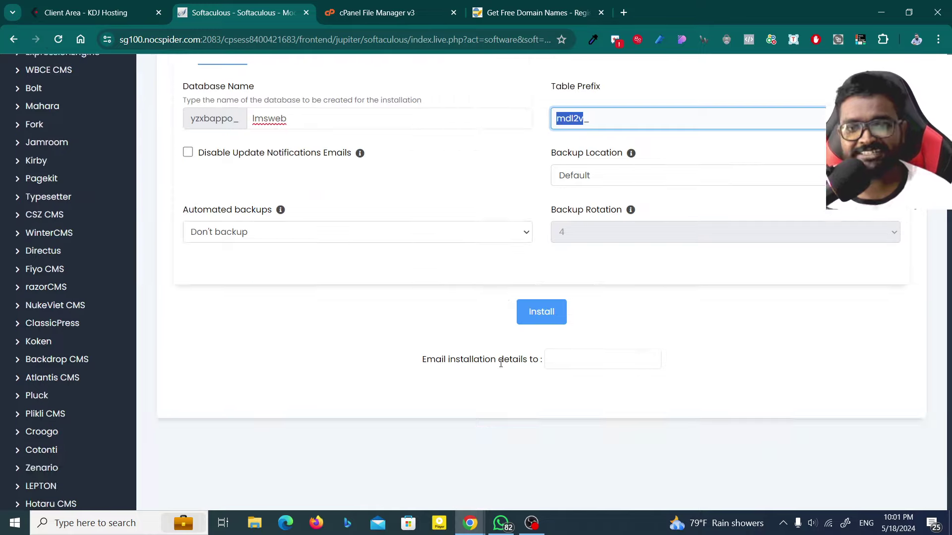
scroll(506, 385, "up", 5)
scroll(377, 242, "up", 12)
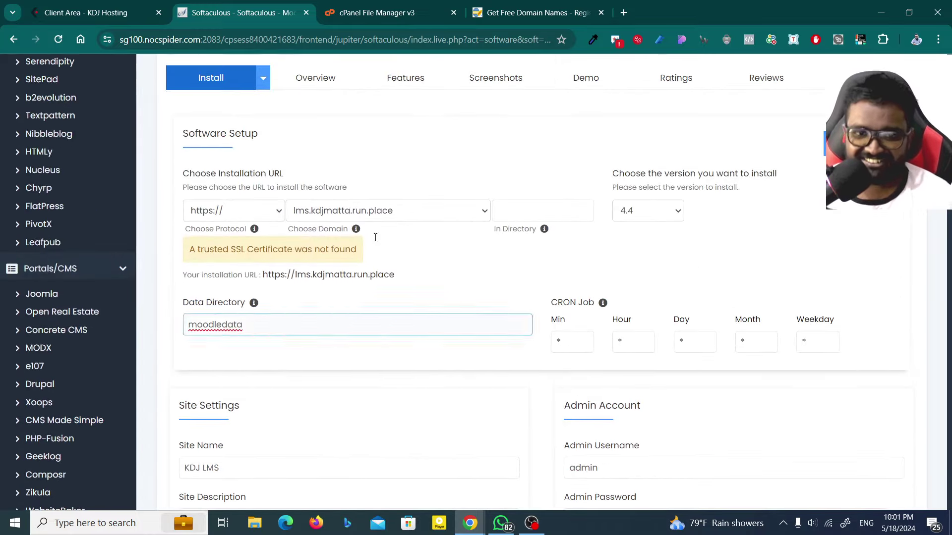
scroll(529, 304, "down", 15)
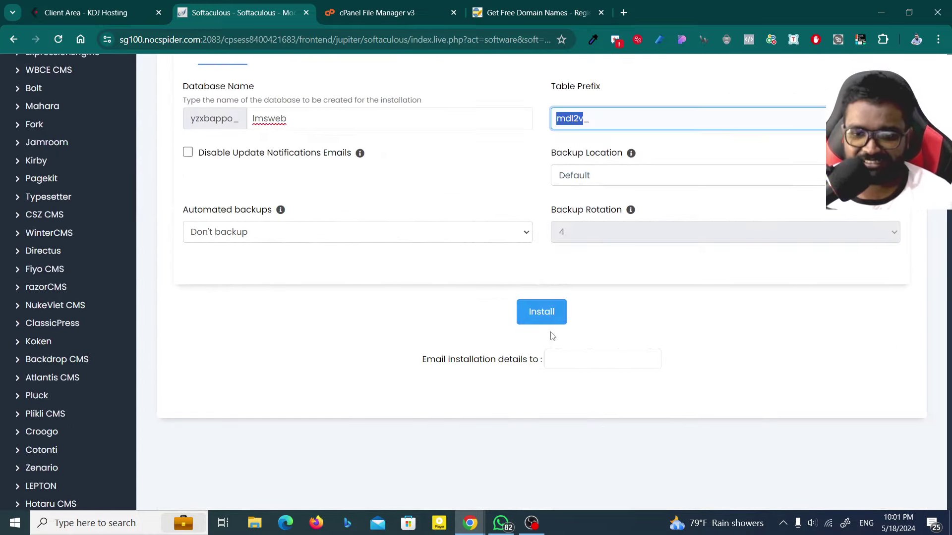
left_click(546, 317)
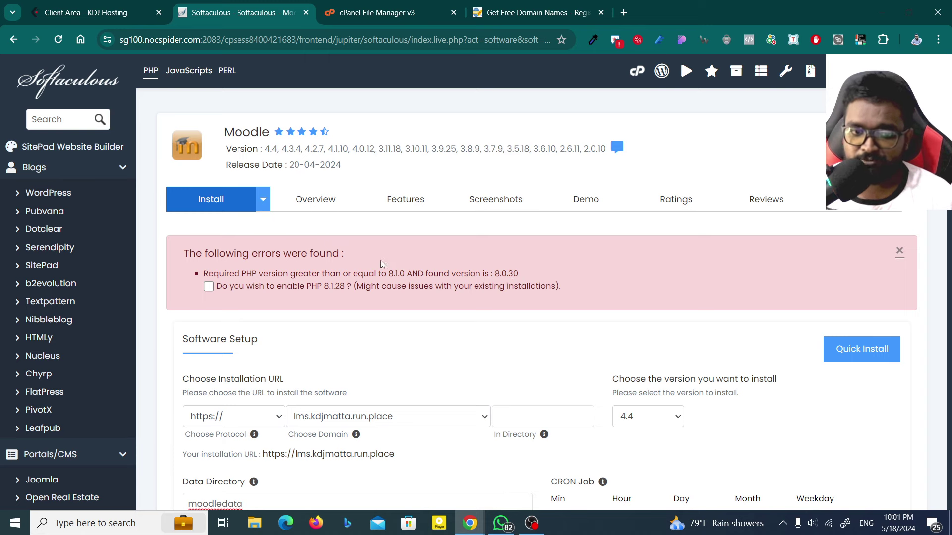
Enable PHP 8.1.28, retry the install, and select the 'Unable to generate kids and privatekeys' error.
left_click(208, 286)
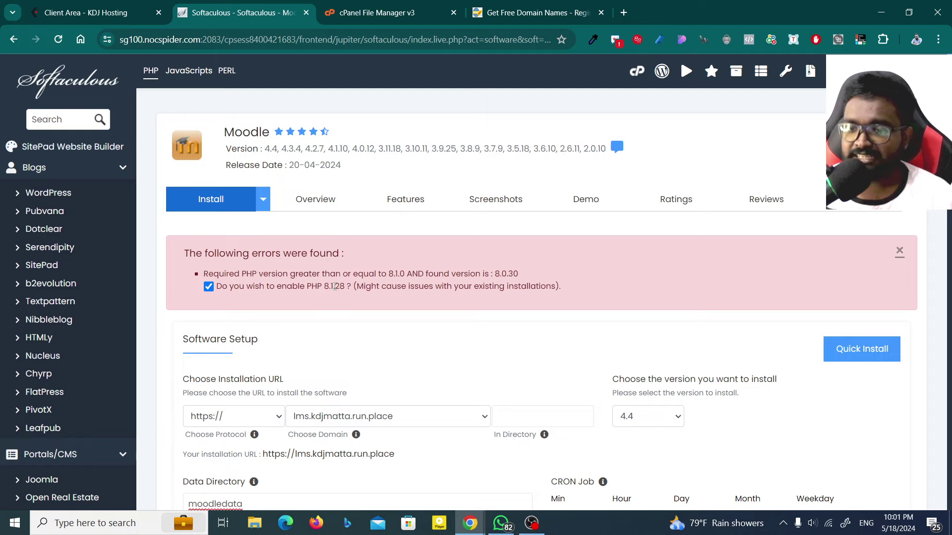
scroll(337, 291, "down", 10)
scroll(335, 290, "up", 6)
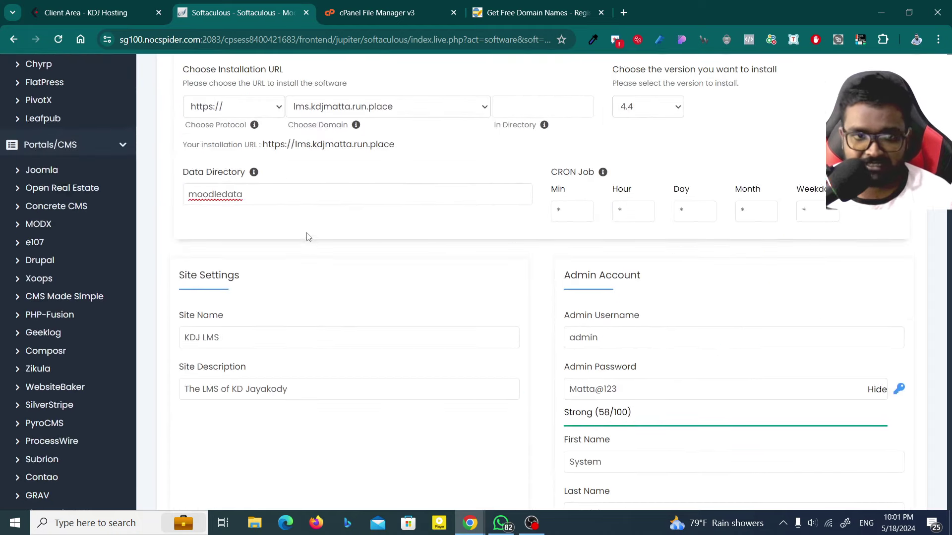
scroll(389, 232, "down", 10)
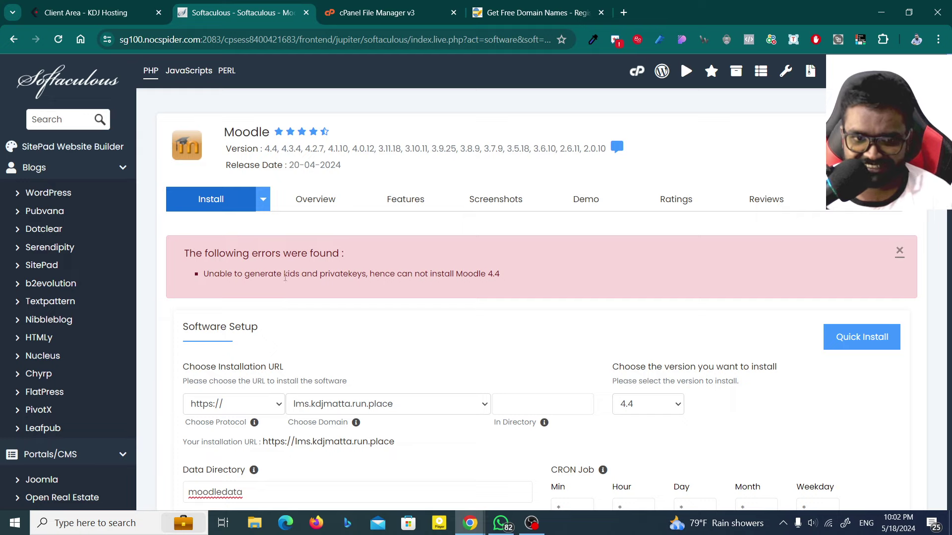
scroll(314, 400, "down", 15)
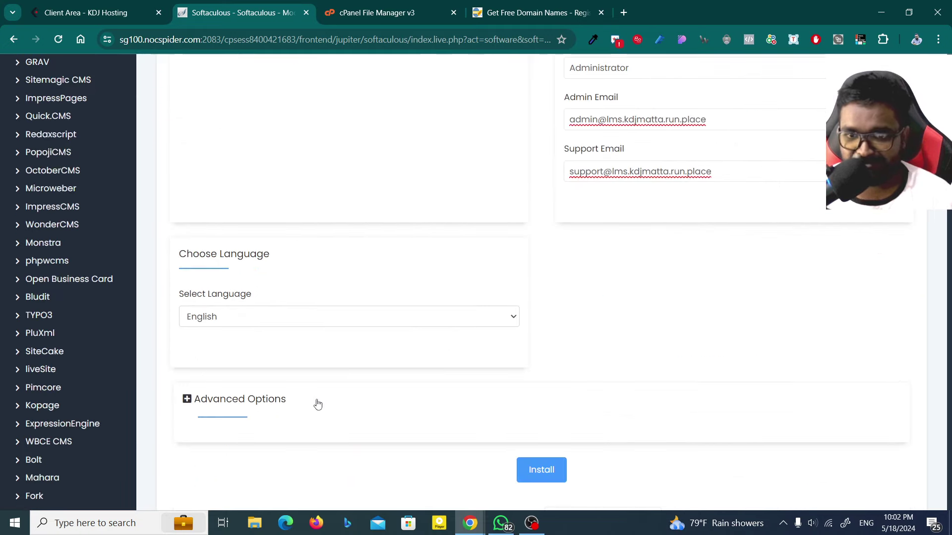
left_click(318, 405)
scroll(316, 405, "down", 8)
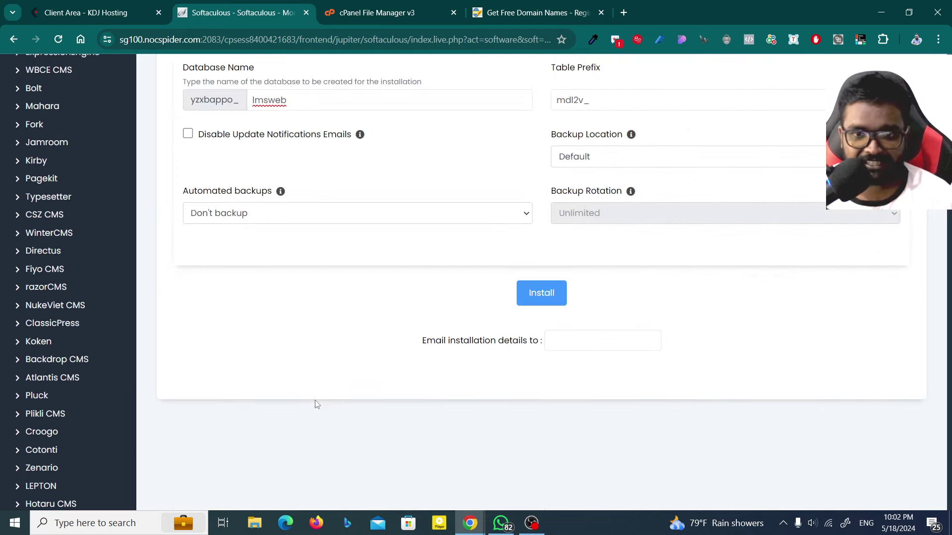
scroll(316, 404, "up", 9)
scroll(316, 400, "up", 15)
left_click_drag(203, 212, 570, 214)
key("ctrl+c")
Search Google in a new tab for the pasted 'Unable to generate kids and privatekeys' error.
left_click(624, 11)
key("ctrl+v")
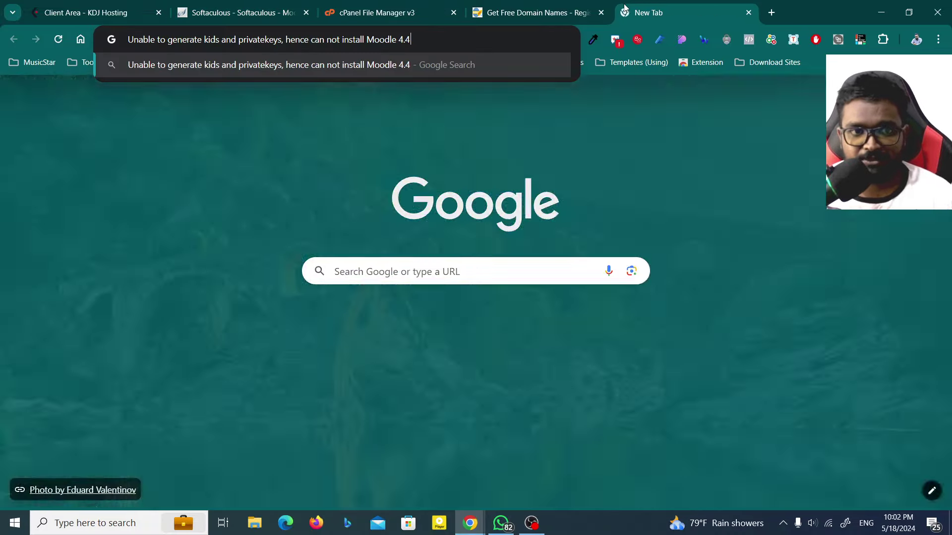
key("Return")
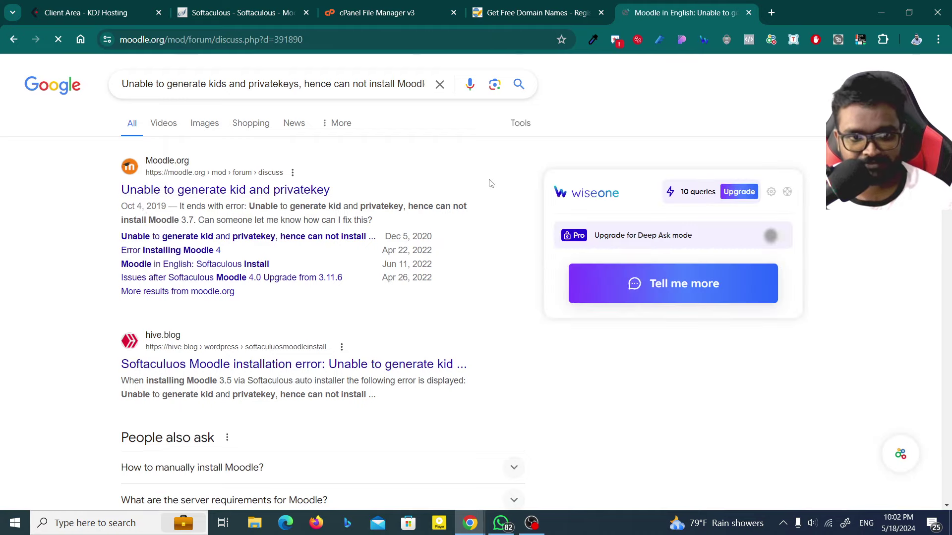
Read the first reply in the moodle.org forum thread about the error.
scroll(382, 465, "down", 5)
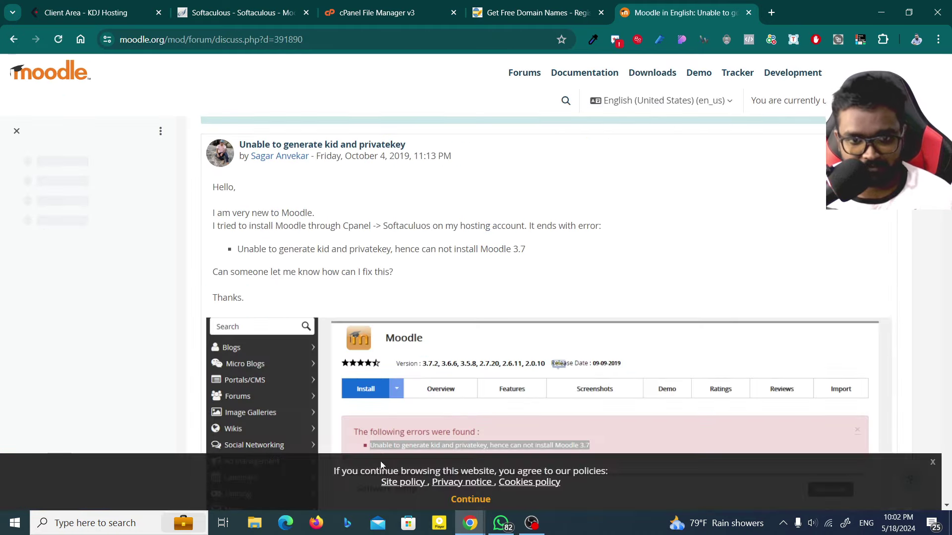
scroll(382, 397, "down", 6)
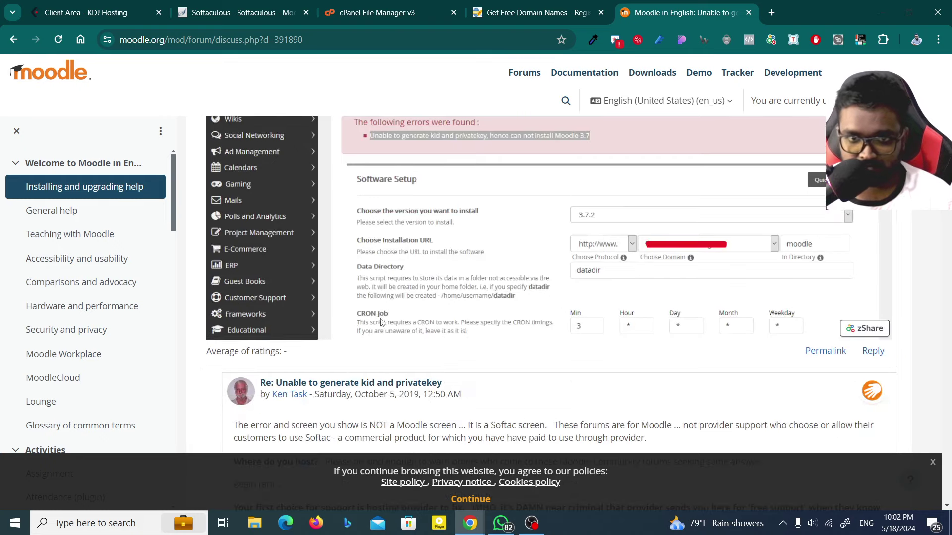
scroll(380, 313, "up", 6)
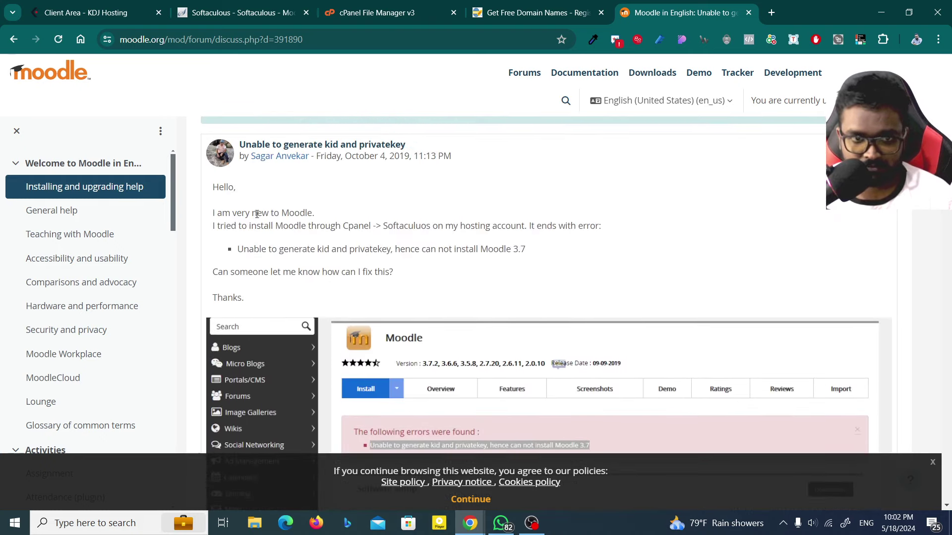
scroll(257, 214, "down", 9)
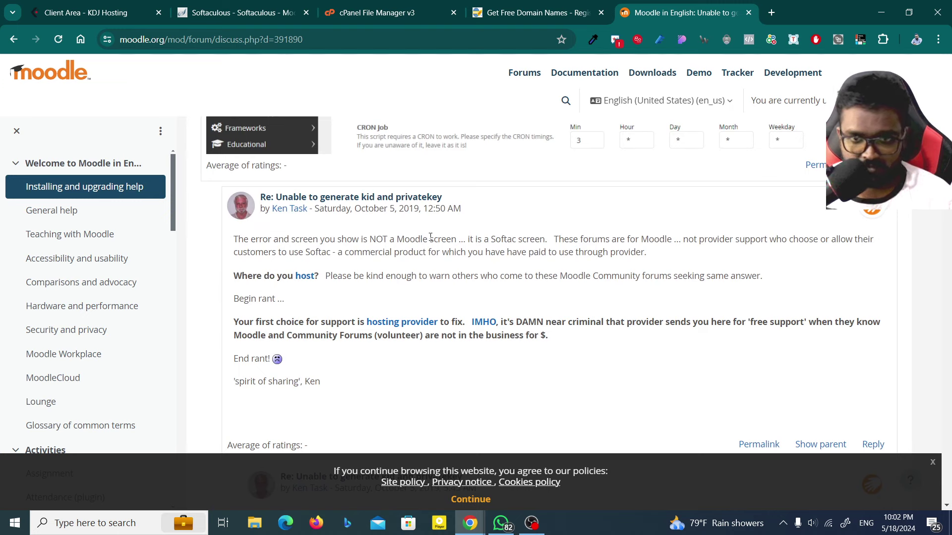
left_click(522, 240)
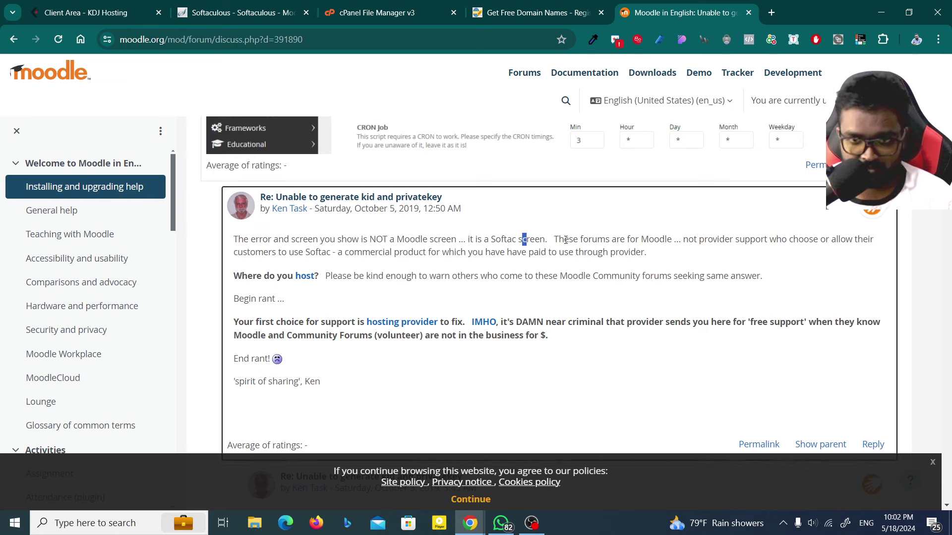
left_click_drag(554, 240, 767, 240)
left_click(724, 236)
double_click(725, 237)
left_click(767, 240)
Read the remaining replies, including the note on Softaculous Moodle installs, then return to the Google results.
left_click_drag(383, 277, 500, 276)
scroll(499, 276, "down", 6)
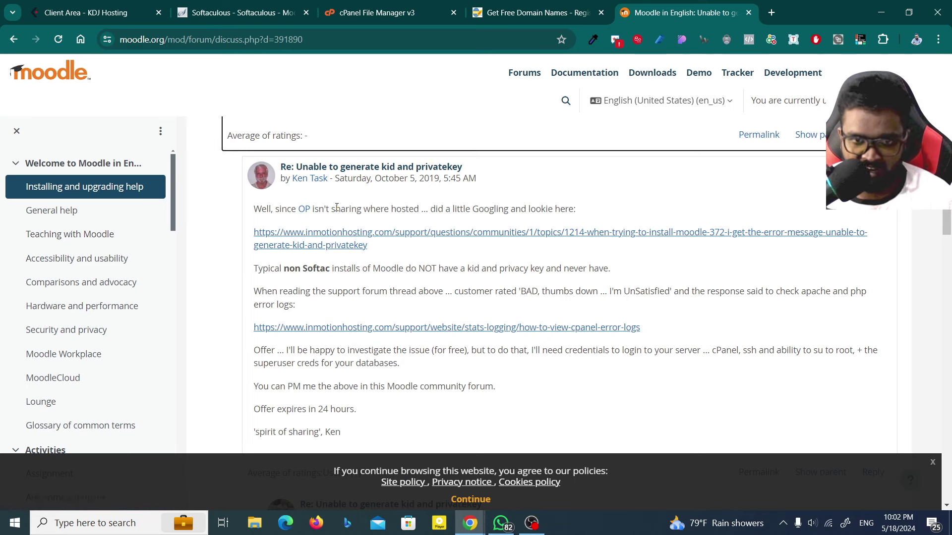
left_click_drag(294, 269, 403, 264)
left_click(445, 264)
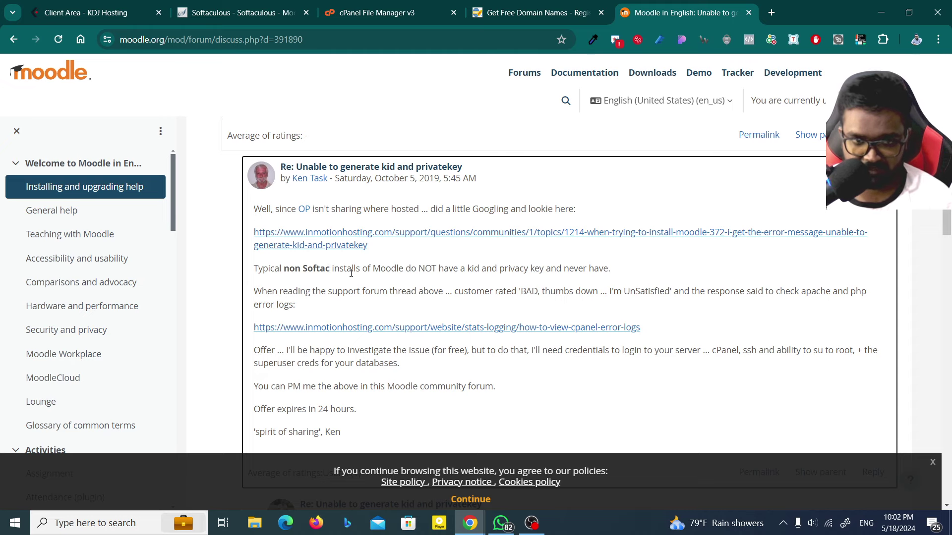
scroll(339, 340, "down", 6)
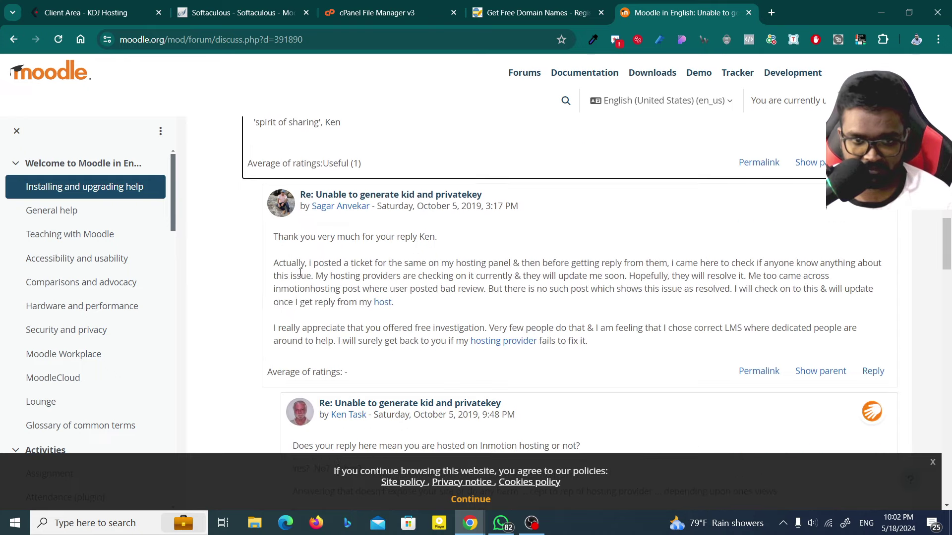
scroll(300, 272, "down", 2)
scroll(301, 276, "down", 6)
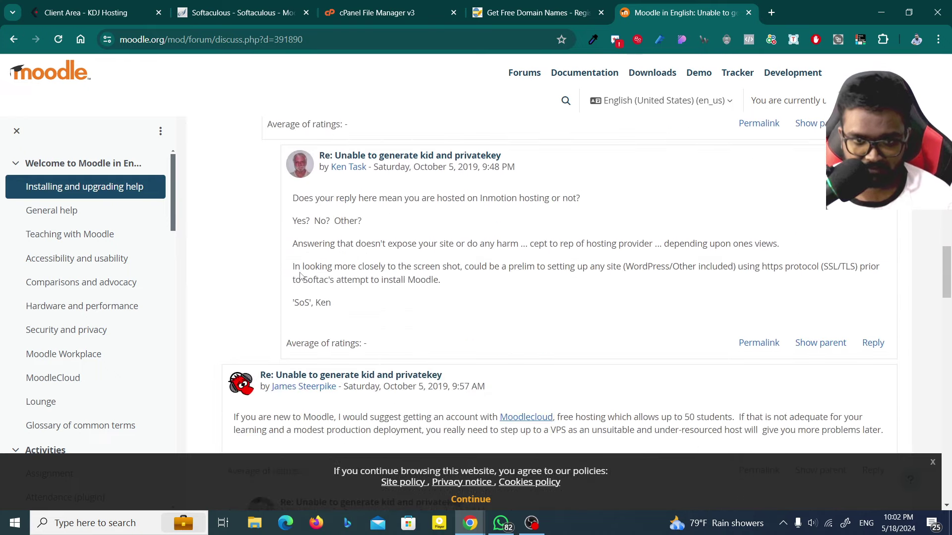
scroll(300, 276, "up", 3)
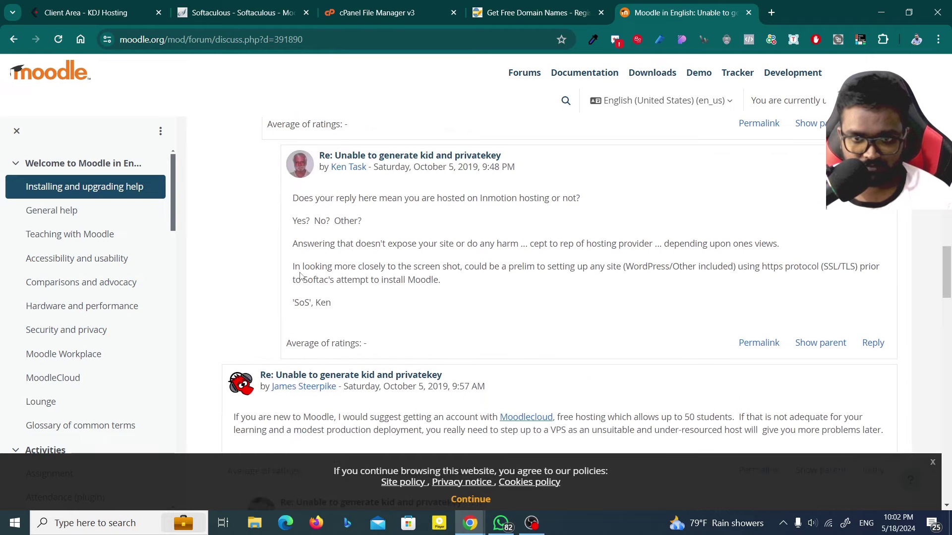
scroll(300, 276, "down", 5)
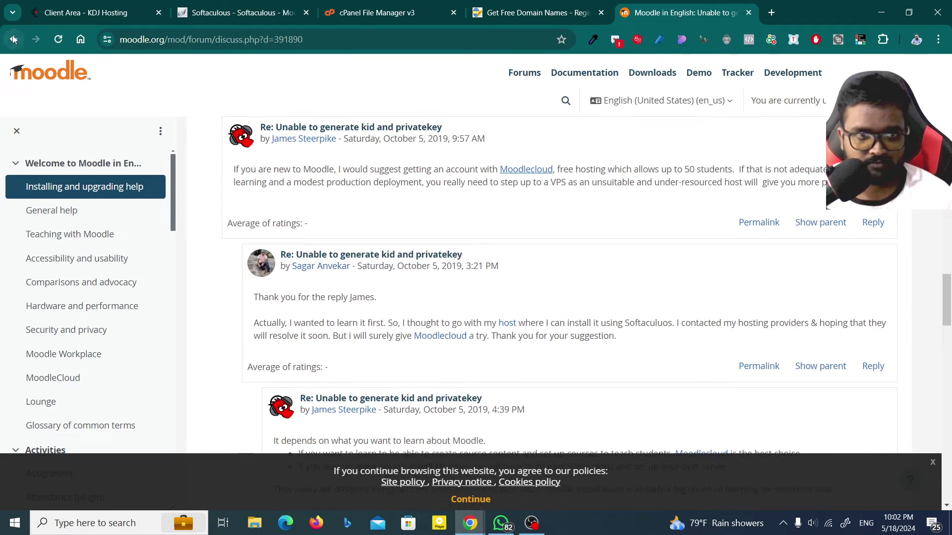
left_click(13, 40)
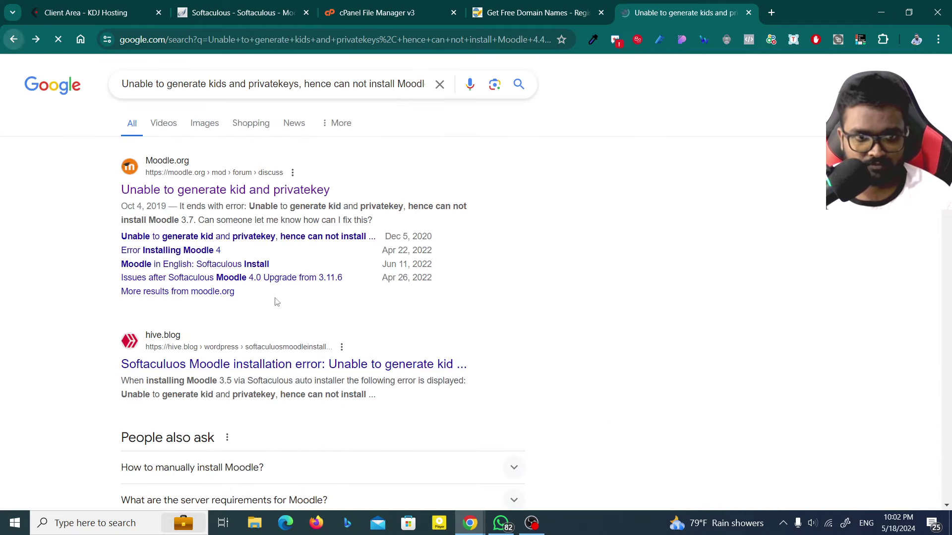
Read the hive.blog article down to its 'To fix this' advice on renaming .htaccess, then return to File Manager.
left_click(280, 365)
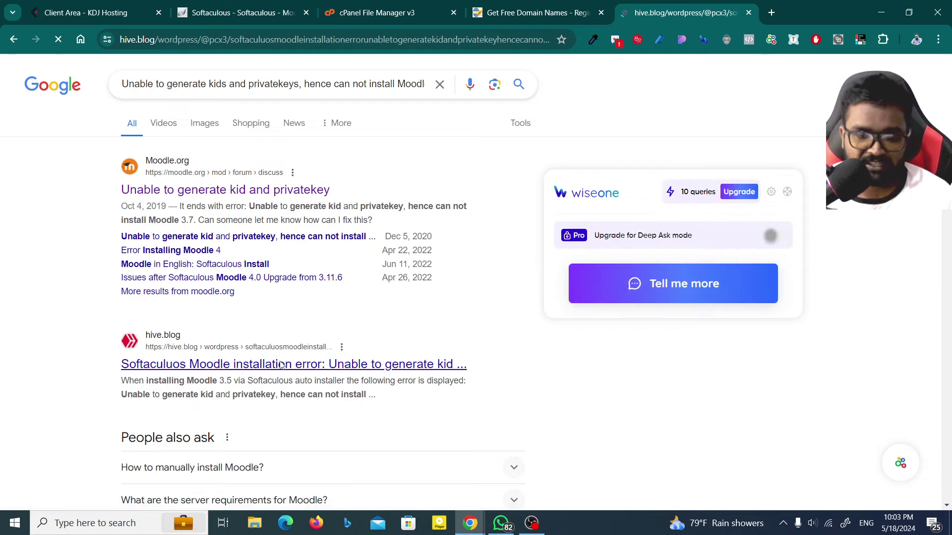
scroll(281, 365, "down", 5)
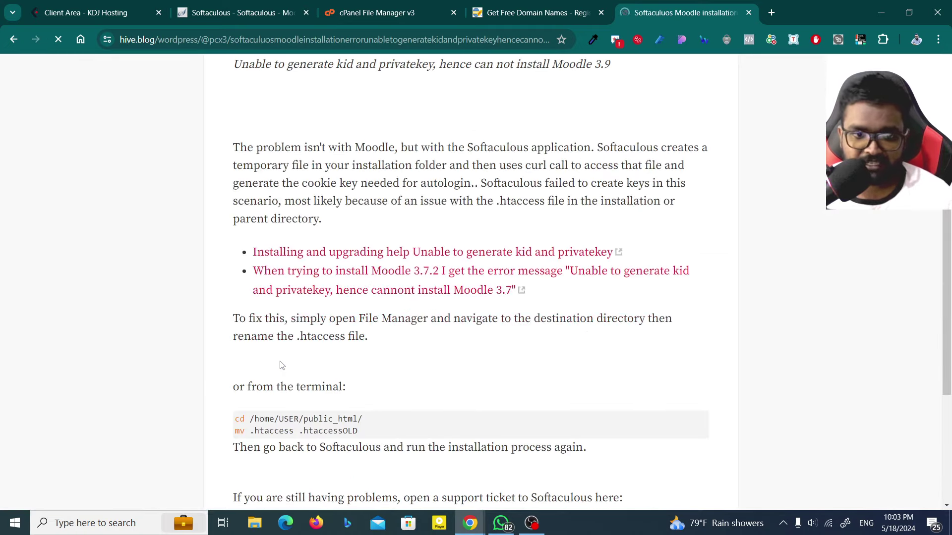
scroll(280, 365, "down", 8)
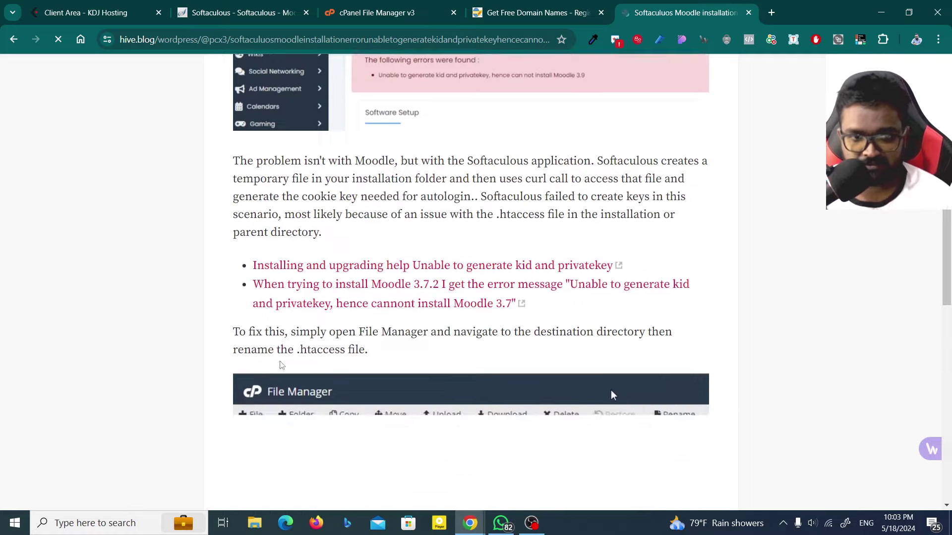
scroll(281, 365, "down", 5)
scroll(281, 366, "up", 10)
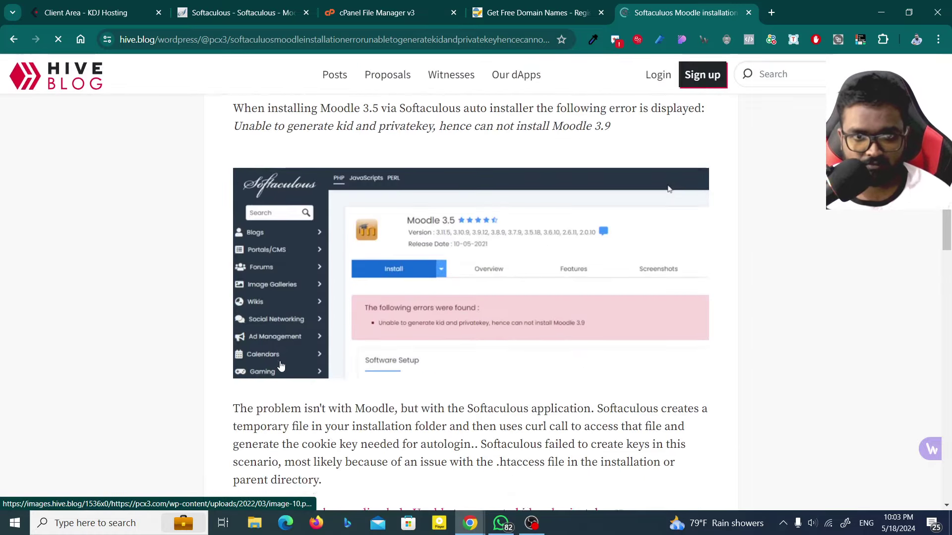
scroll(281, 365, "up", 6)
scroll(561, 372, "down", 4)
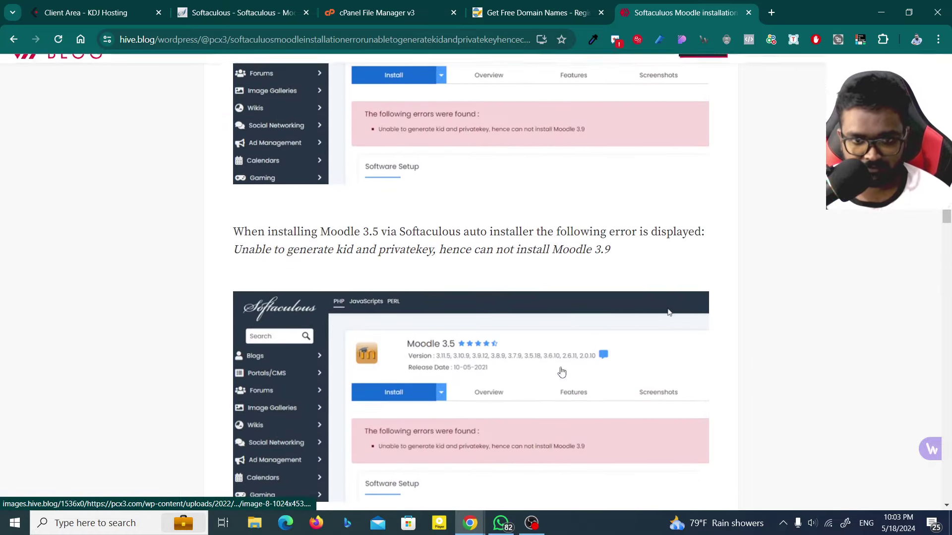
scroll(562, 372, "down", 4)
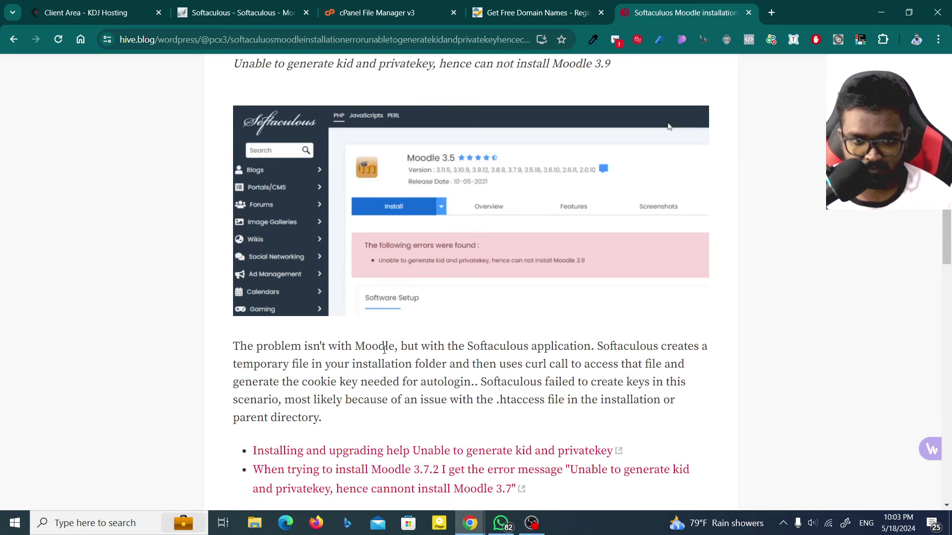
scroll(561, 305, "down", 1)
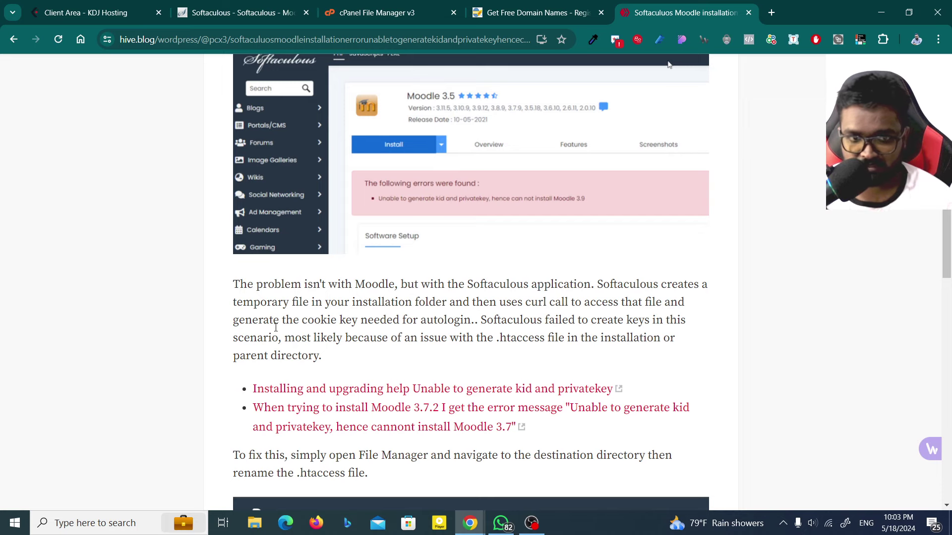
scroll(276, 327, "down", 3)
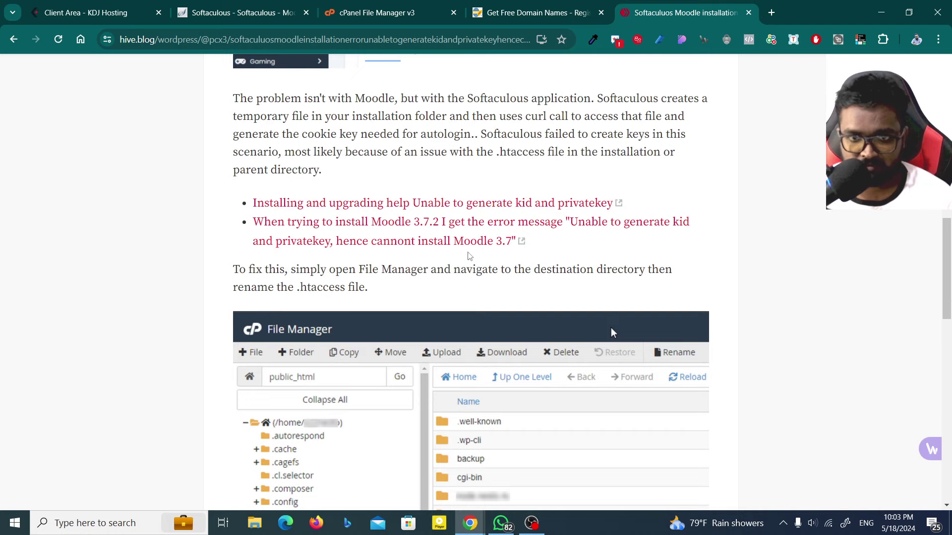
scroll(470, 256, "down", 2)
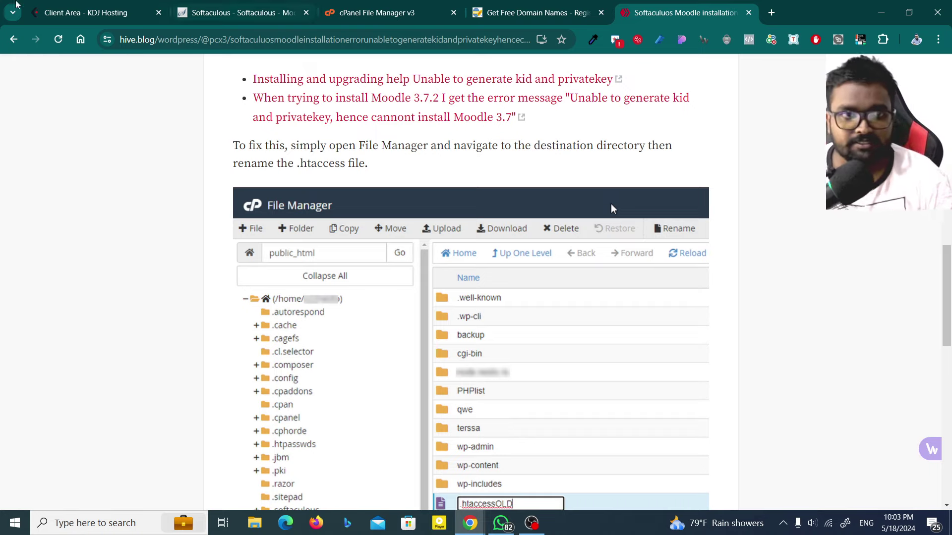
left_click(268, 13)
left_click(367, 13)
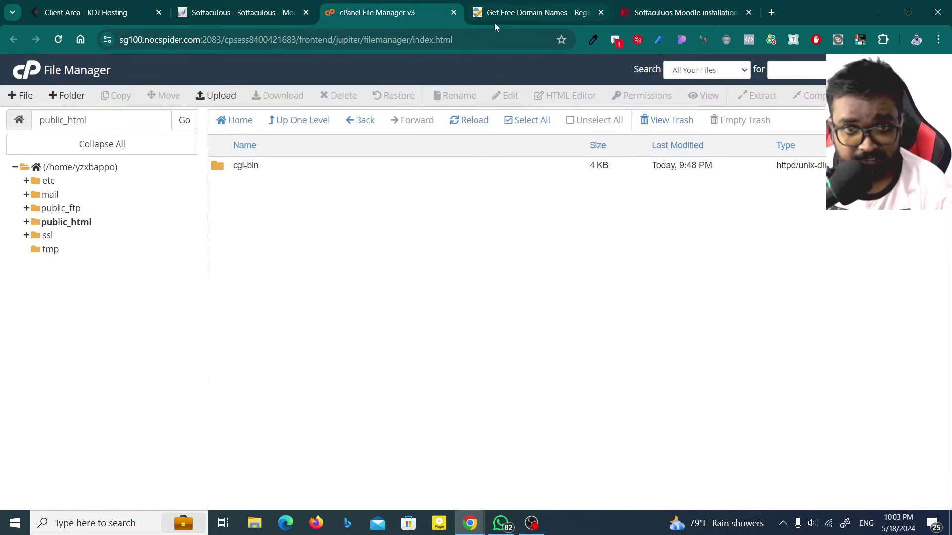
Open cPanel File Manager in a new tab via the 'file ma' tool search and enter public_html.
middle_click(26, 70)
left_click_drag(528, 12, 391, 7)
left_click(766, 72)
type("file")
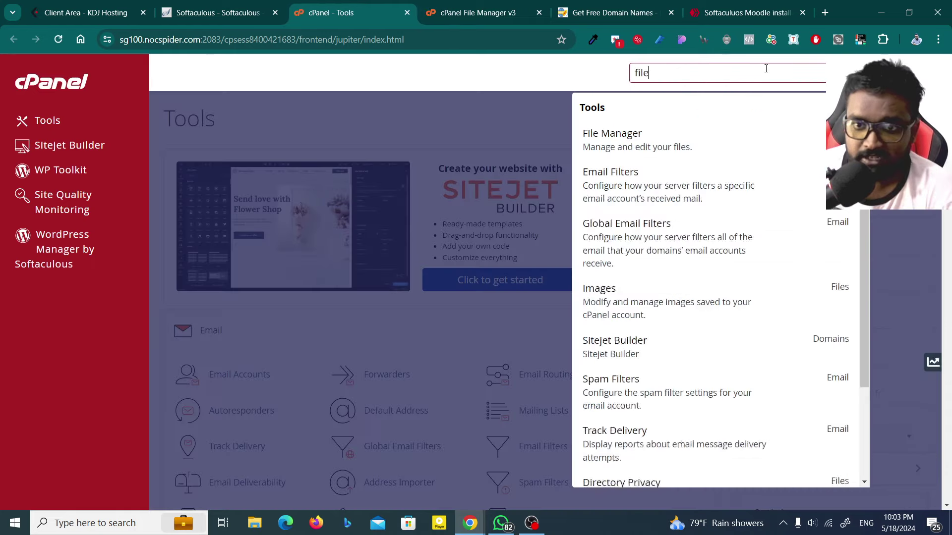
type(" ma")
key("Return")
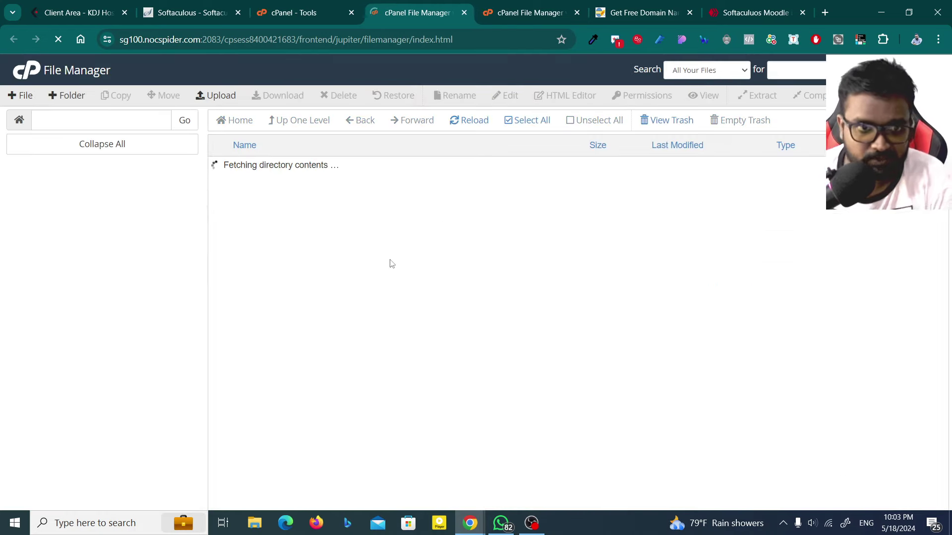
double_click(230, 226)
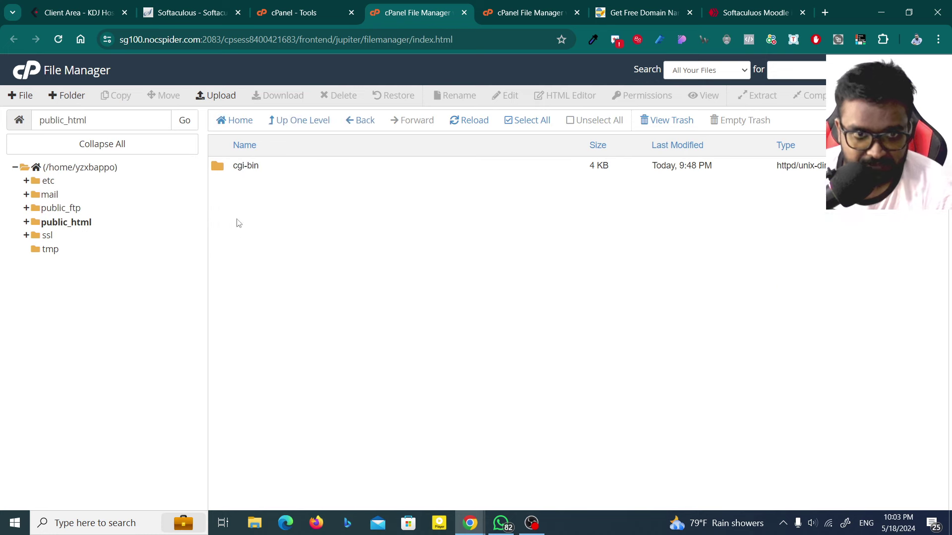
Enable Show Hidden Files in the File Manager settings and save.
left_click(754, 12)
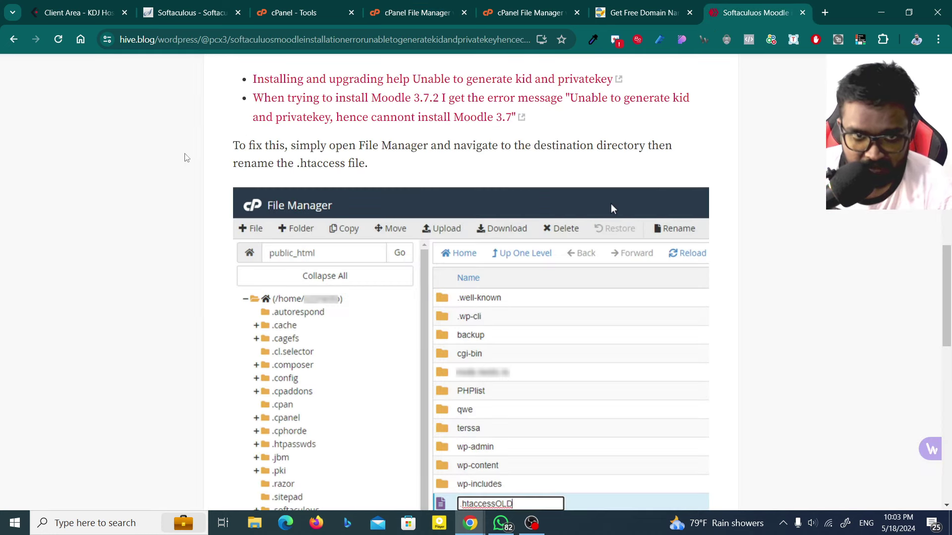
left_click(297, 12)
left_click(394, 4)
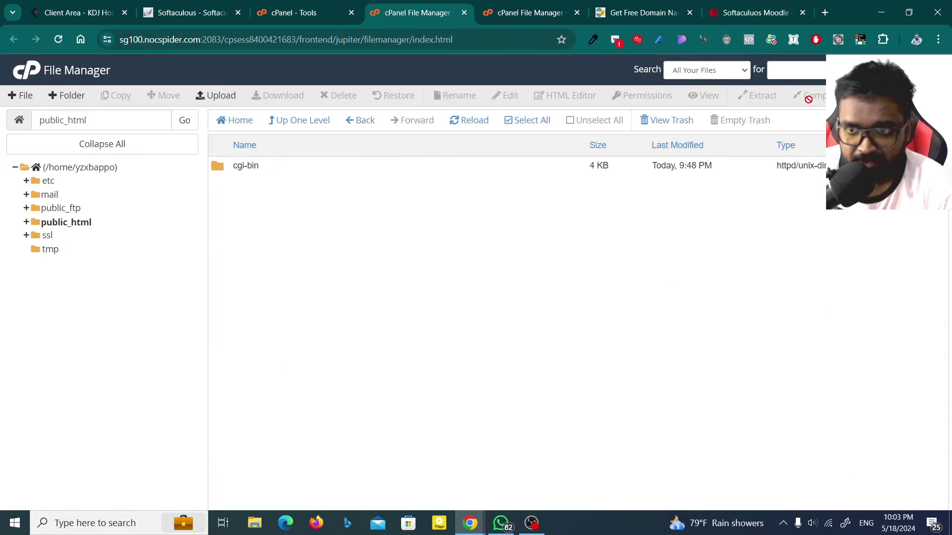
left_click(924, 70)
left_click(378, 325)
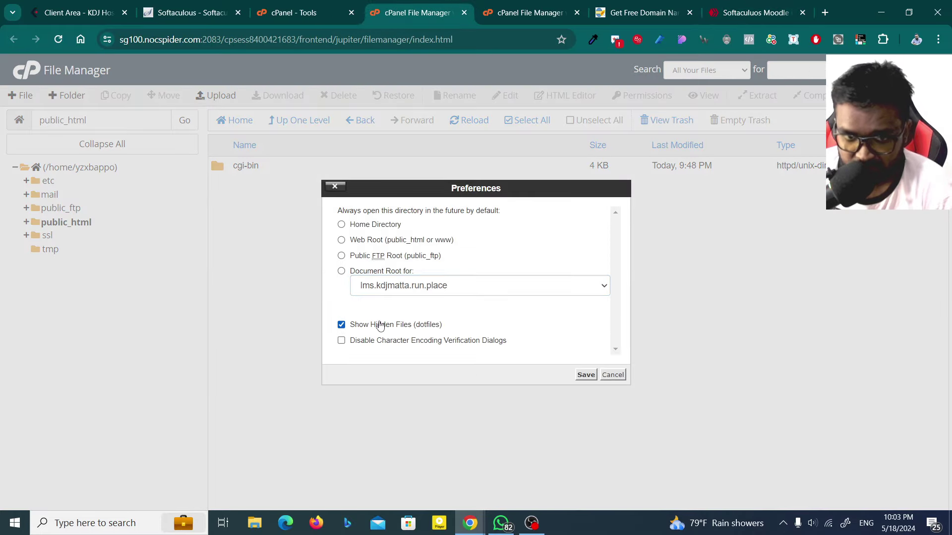
left_click(585, 375)
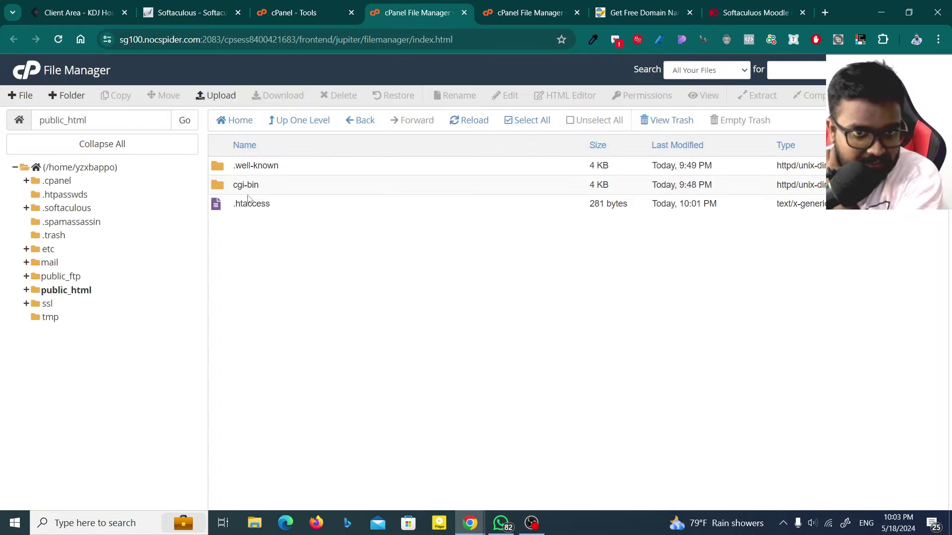
Rename the .htaccess file in public_html to .htaccess.old.
left_click(642, 12)
left_click(752, 12)
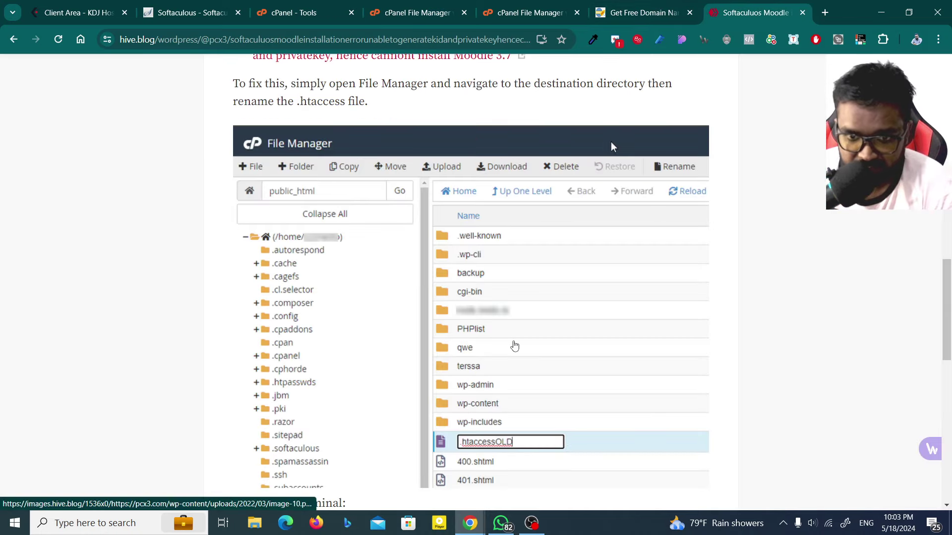
left_click(417, 13)
right_click(268, 207)
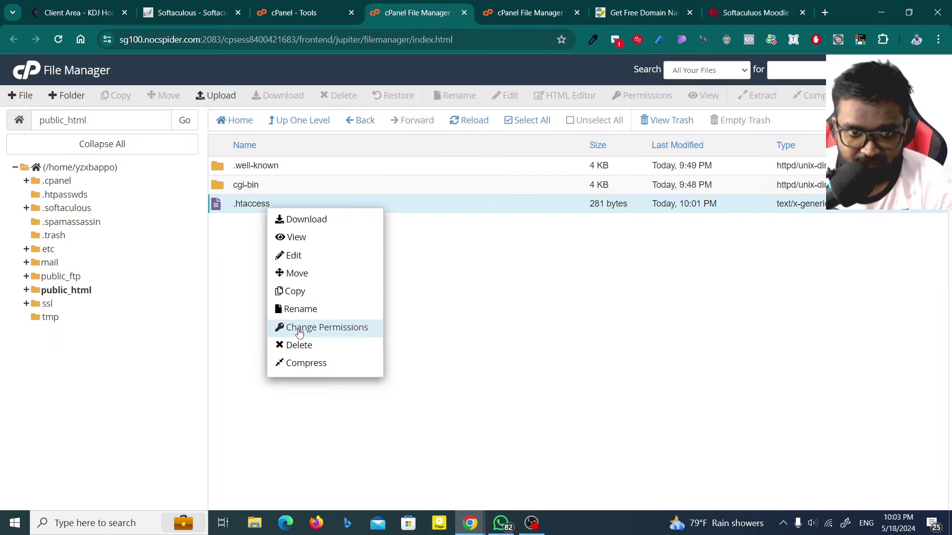
left_click(308, 312)
type(".htaccess.")
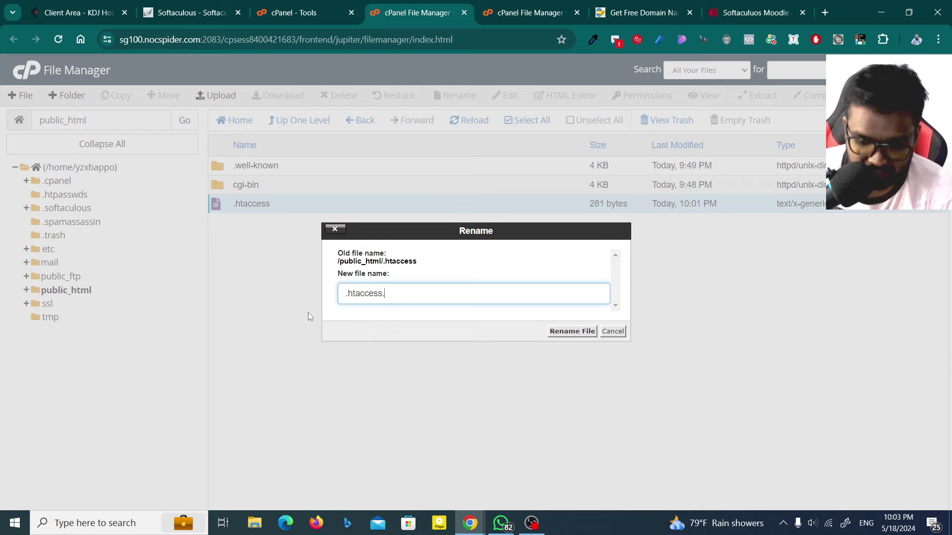
type("old")
key("Return")
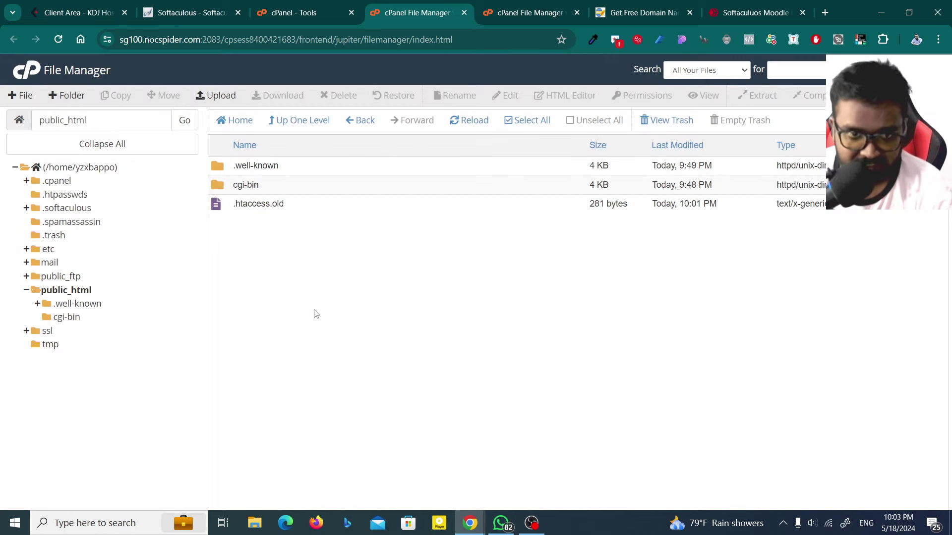
Return to the hive.blog article and read further down.
left_click(223, 7)
left_click(760, 6)
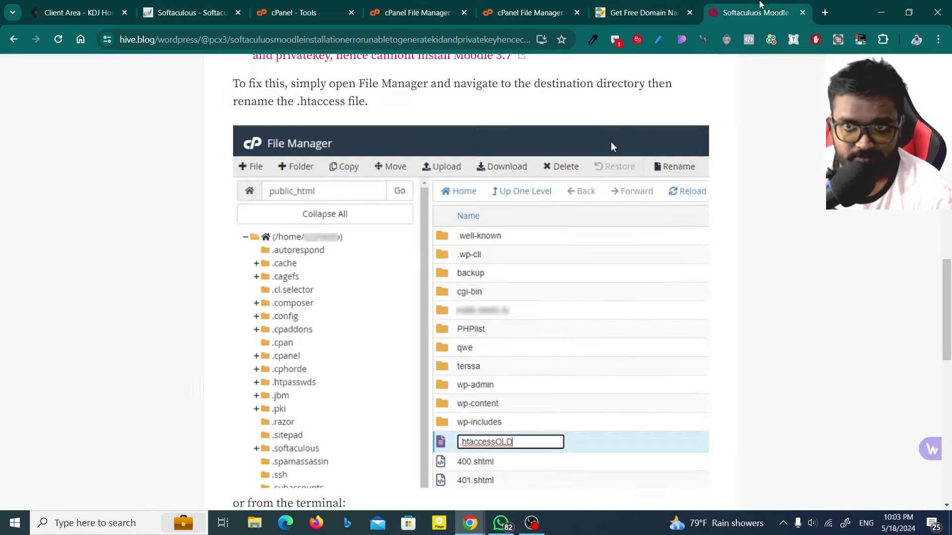
scroll(611, 145, "down", 5)
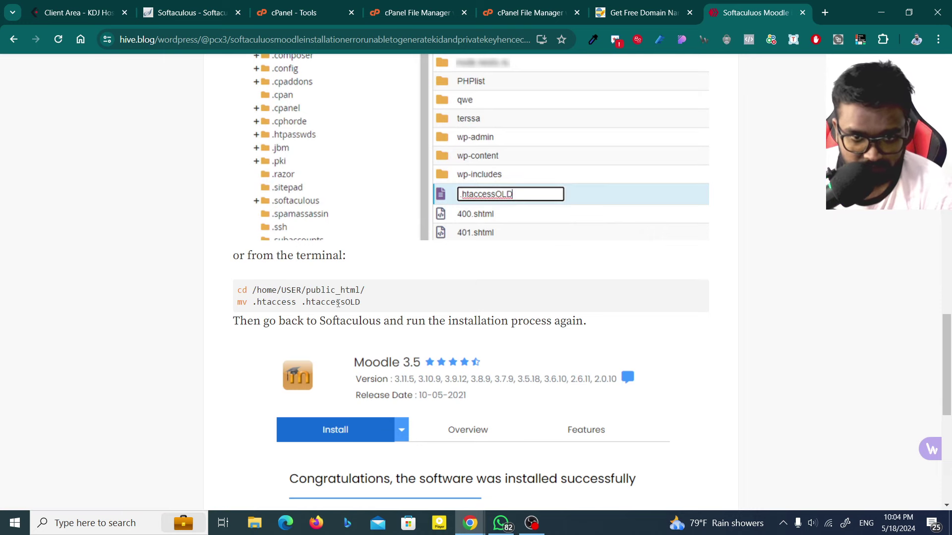
scroll(338, 303, "down", 5)
Rerun Install on the Softaculous Moodle form, which now fails only on the missing sodium extension.
left_click(222, 4)
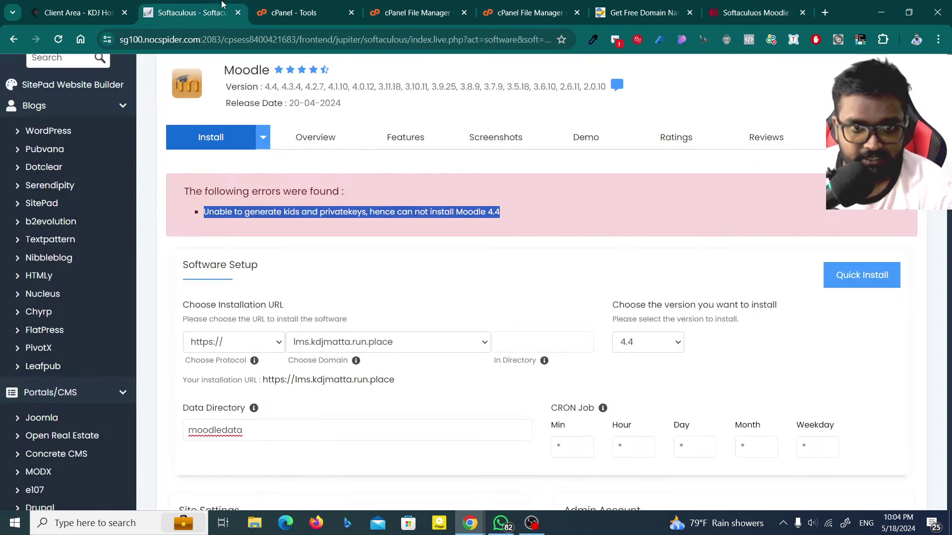
scroll(520, 280, "down", 10)
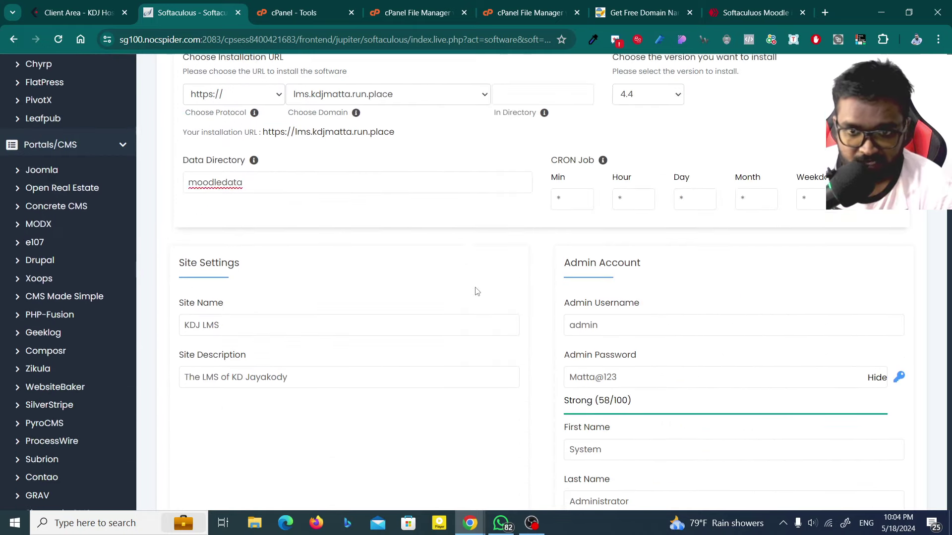
scroll(476, 292, "up", 2)
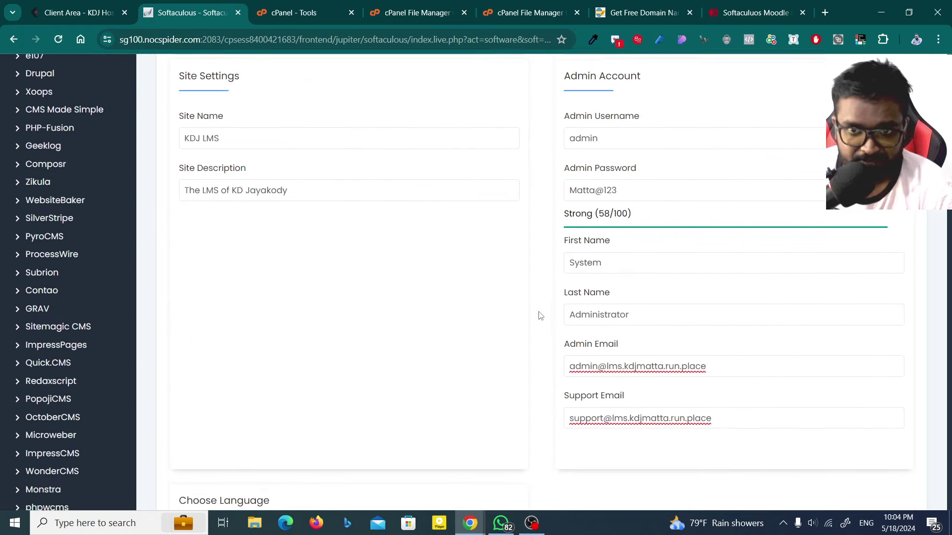
scroll(539, 314, "down", 7)
scroll(476, 330, "down", 4)
left_click(542, 357)
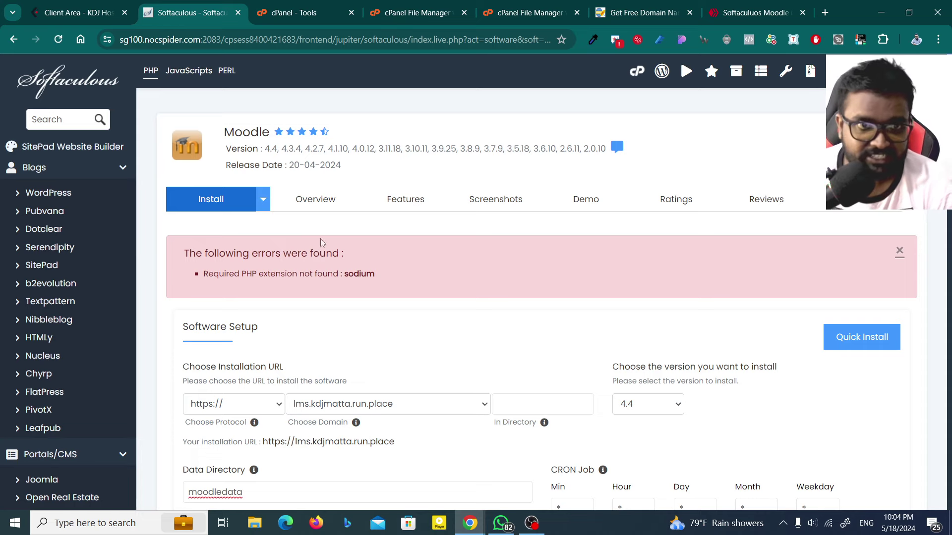
left_click(637, 72)
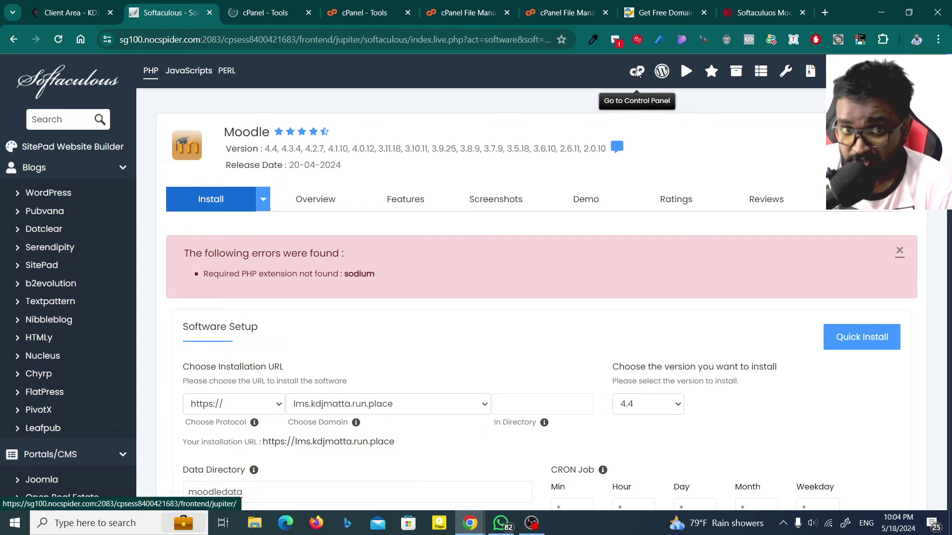
Search cPanel tools for 'multi' and open MultiPHP Manager.
left_click(237, 11)
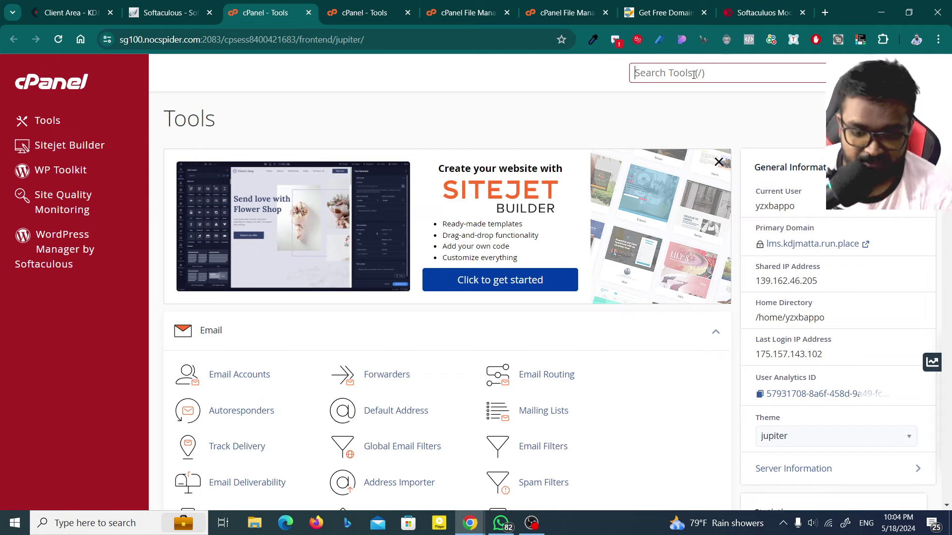
type("multi")
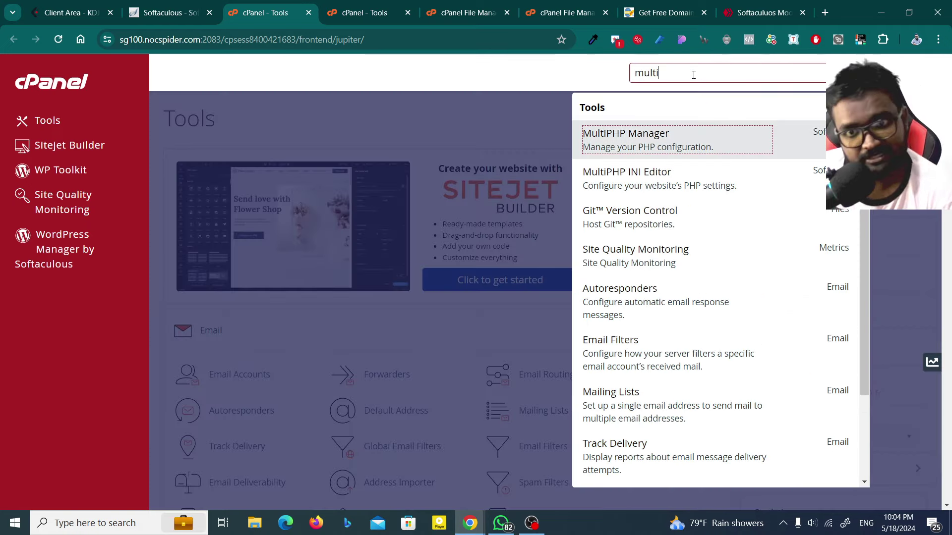
left_click(701, 133)
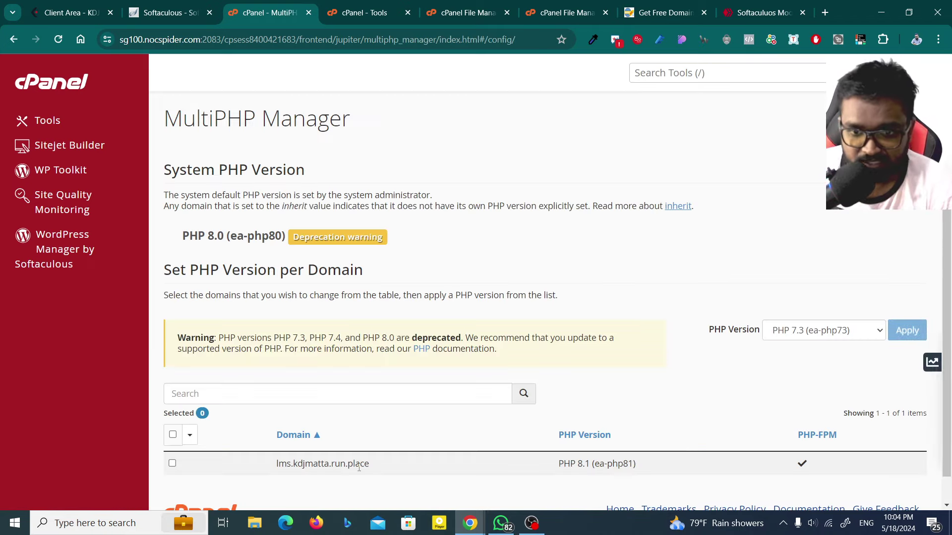
scroll(359, 467, "down", 1)
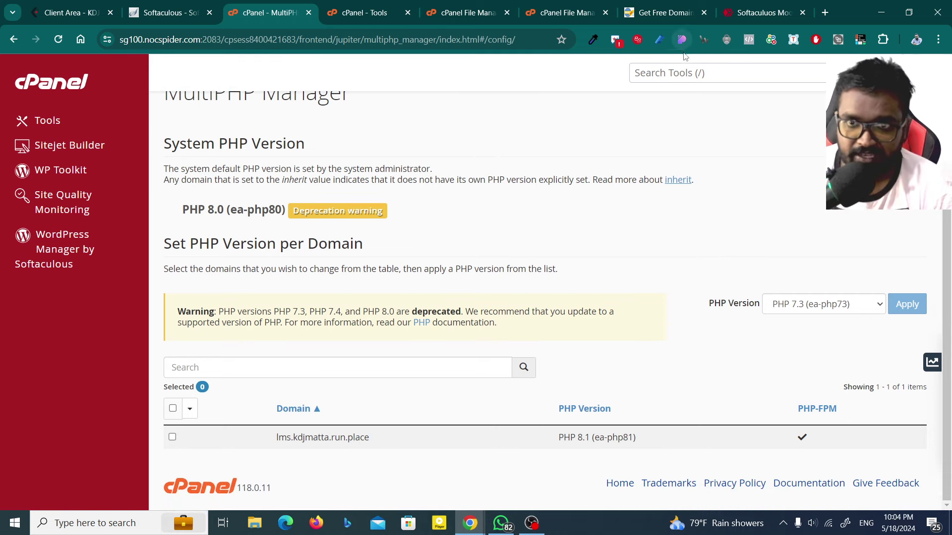
Open the MultiPHP INI Editor and select the lms.kdjmatta.run.place location.
left_click(684, 68)
type("php")
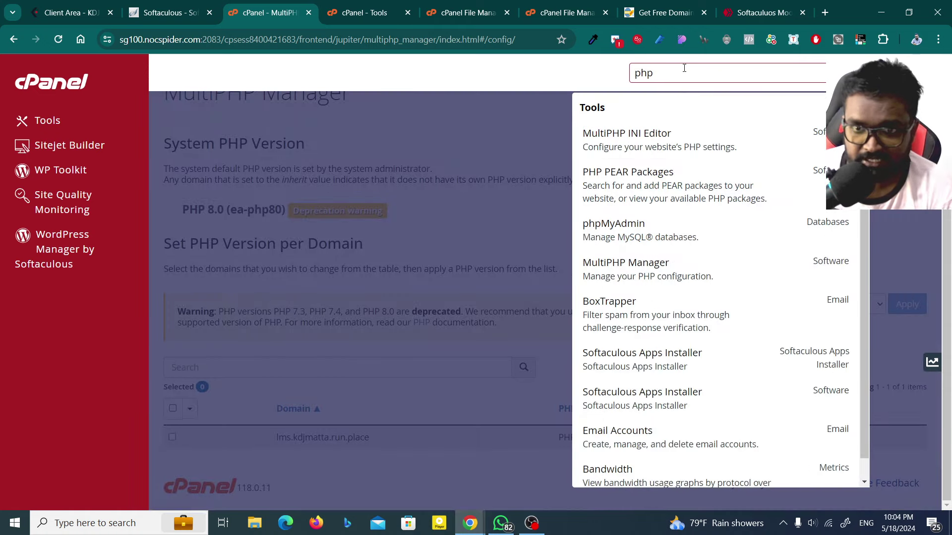
key("Down")
key("Return")
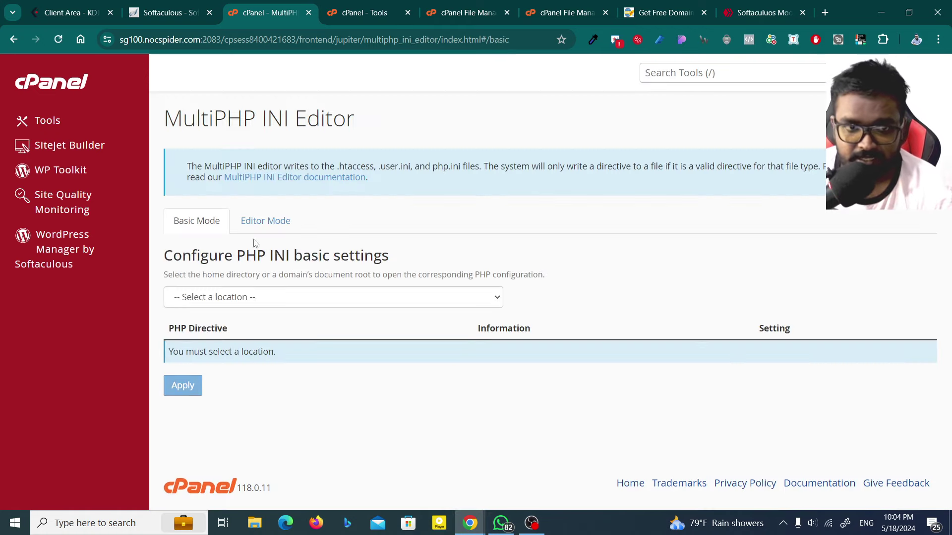
left_click(247, 300)
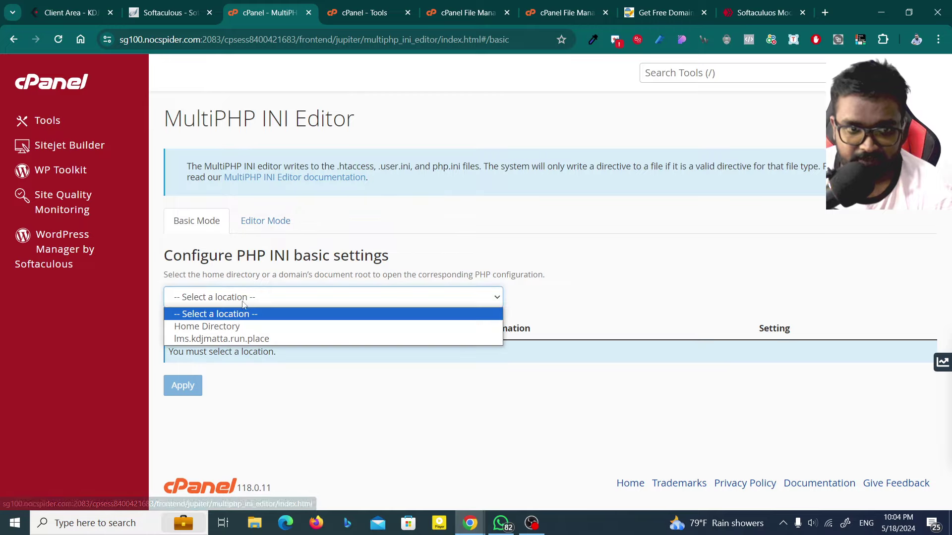
left_click(242, 339)
scroll(385, 332, "down", 5)
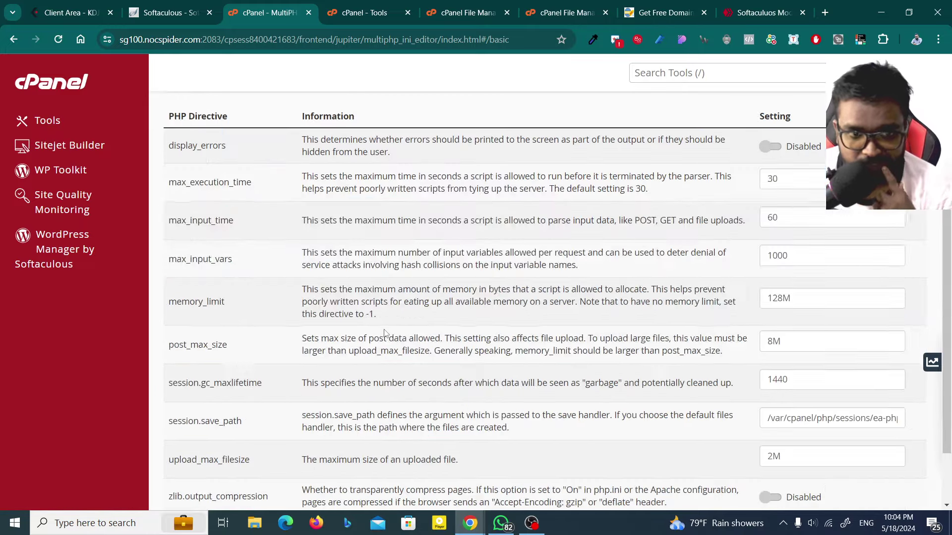
scroll(385, 333, "down", 2)
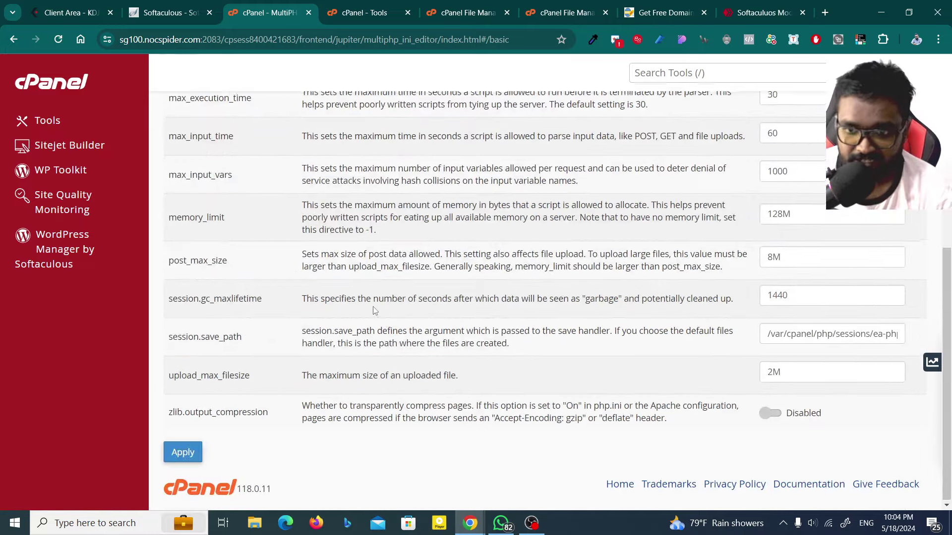
scroll(374, 311, "up", 5)
Load lms.kdjmatta.run.place's empty php.ini in Editor Mode, then search cPanel tools for 'php'.
left_click(270, 144)
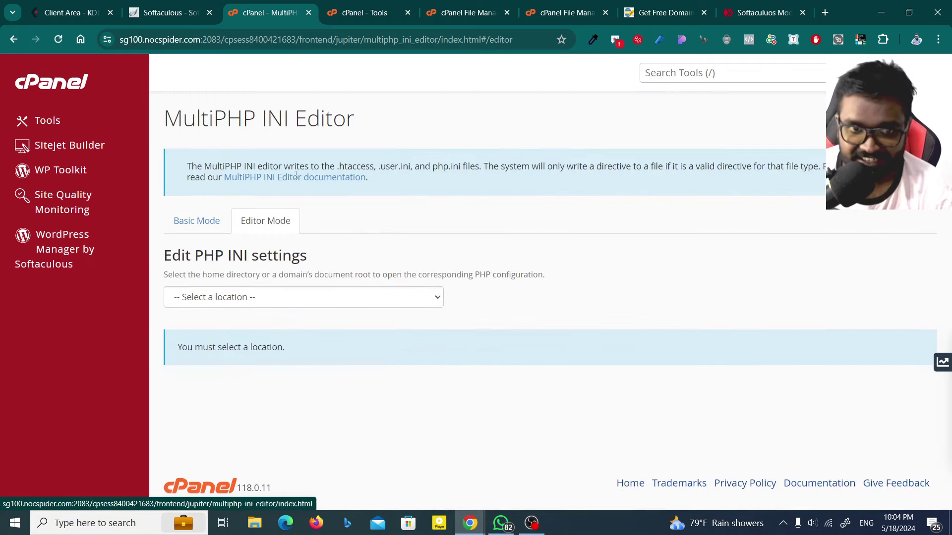
left_click(314, 296)
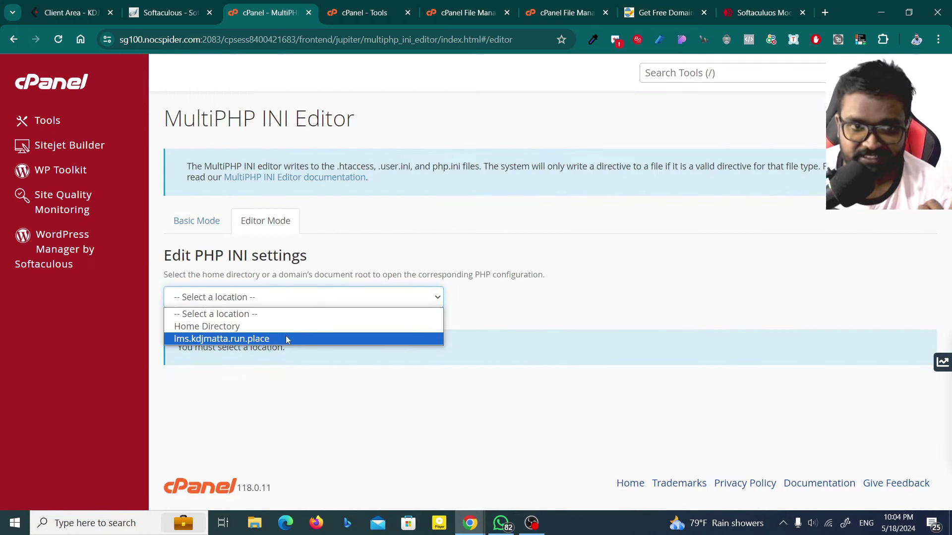
left_click(286, 338)
scroll(354, 340, "down", 4)
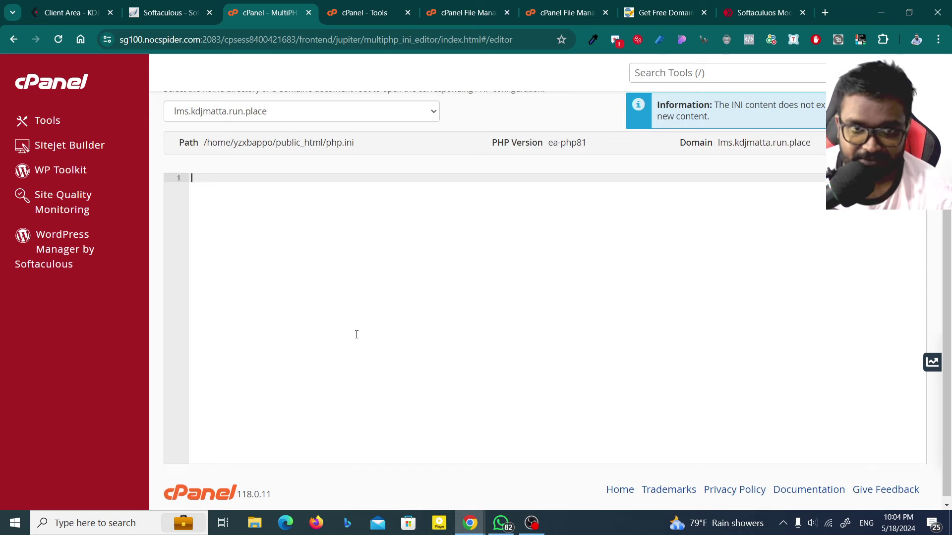
scroll(357, 335, "up", 4)
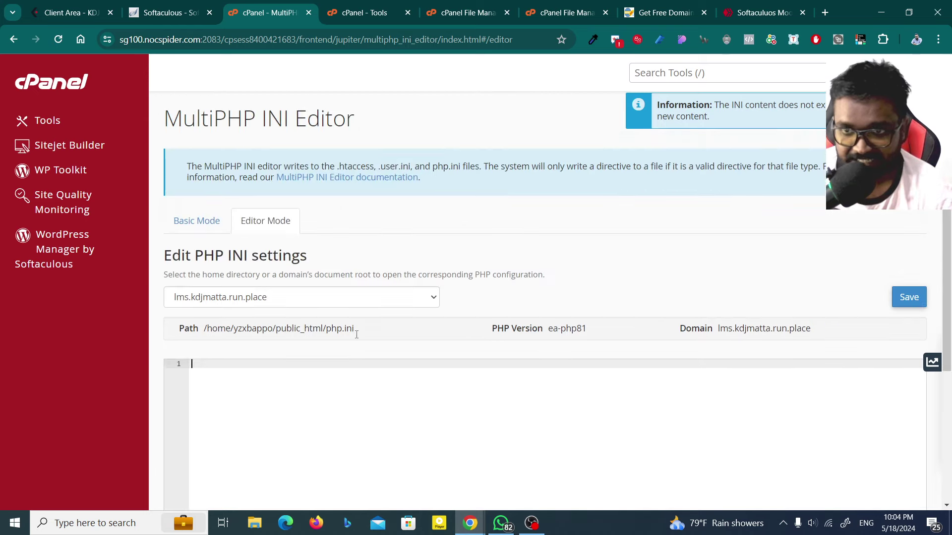
left_click(759, 72)
type("php")
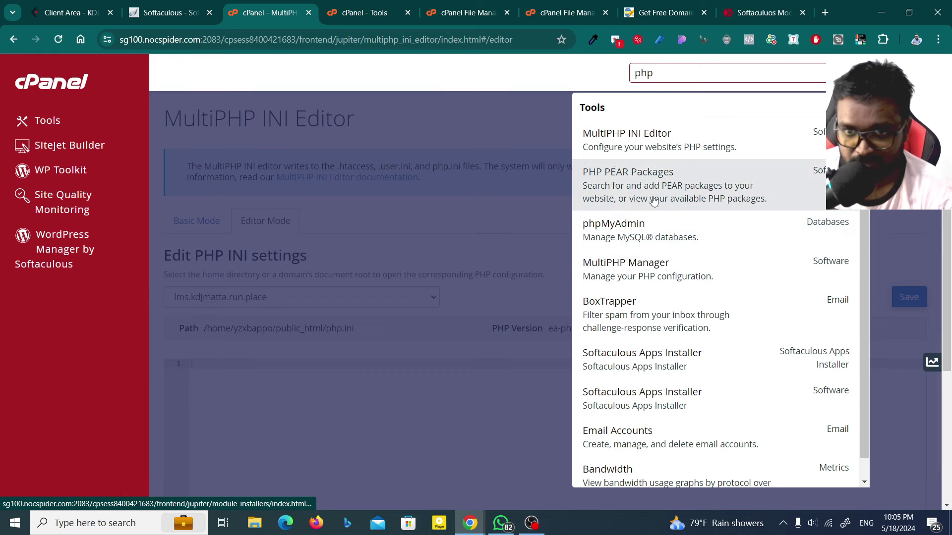
Open PHP PEAR Packages, list available modules, and recheck the Moodle install error.
left_click(630, 184)
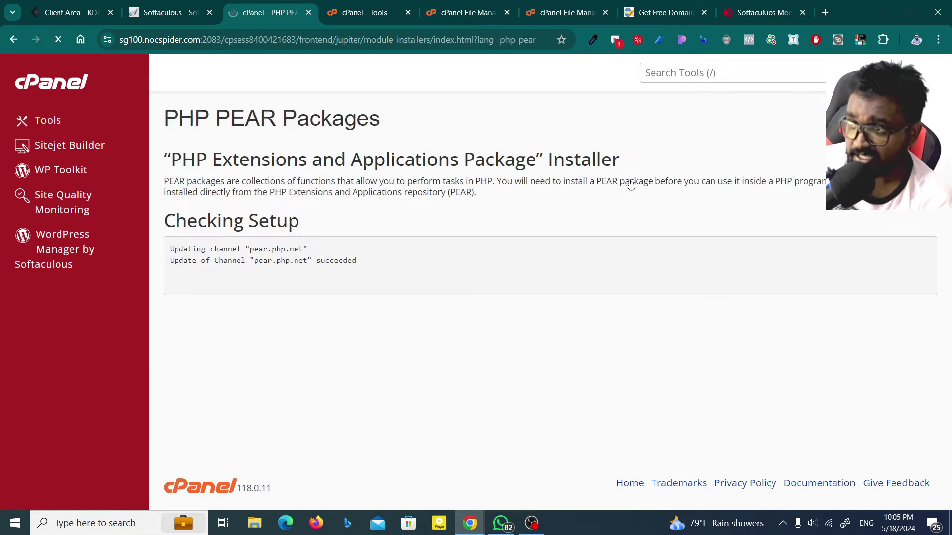
scroll(379, 273, "down", 3)
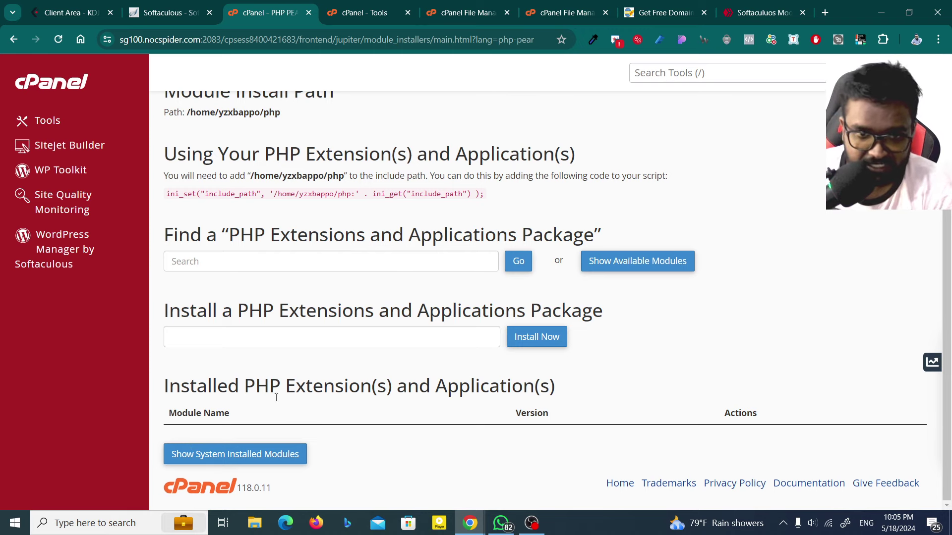
left_click(286, 335)
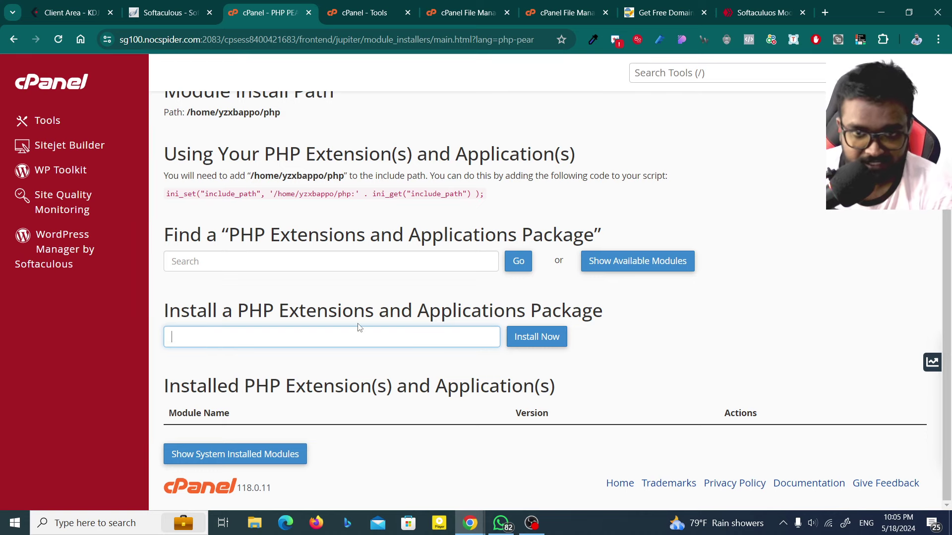
left_click(618, 266)
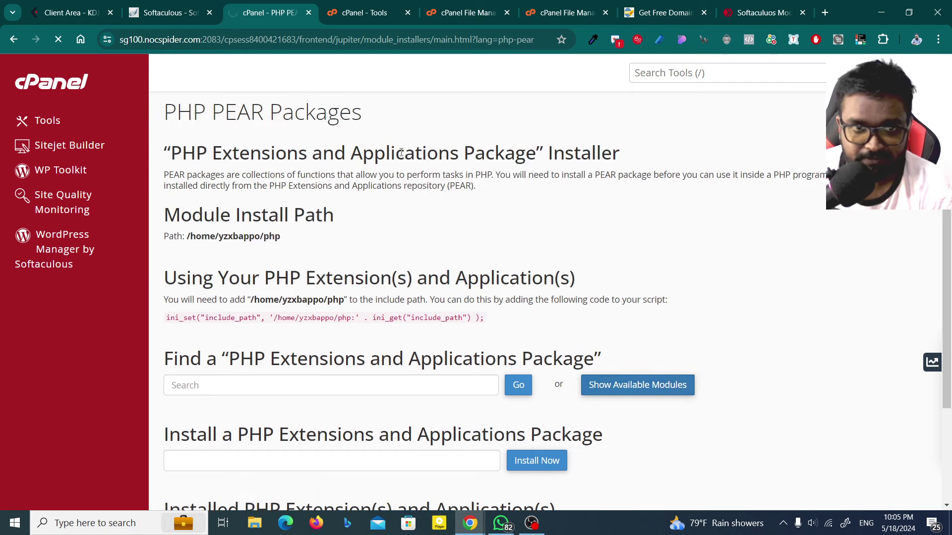
left_click(169, 13)
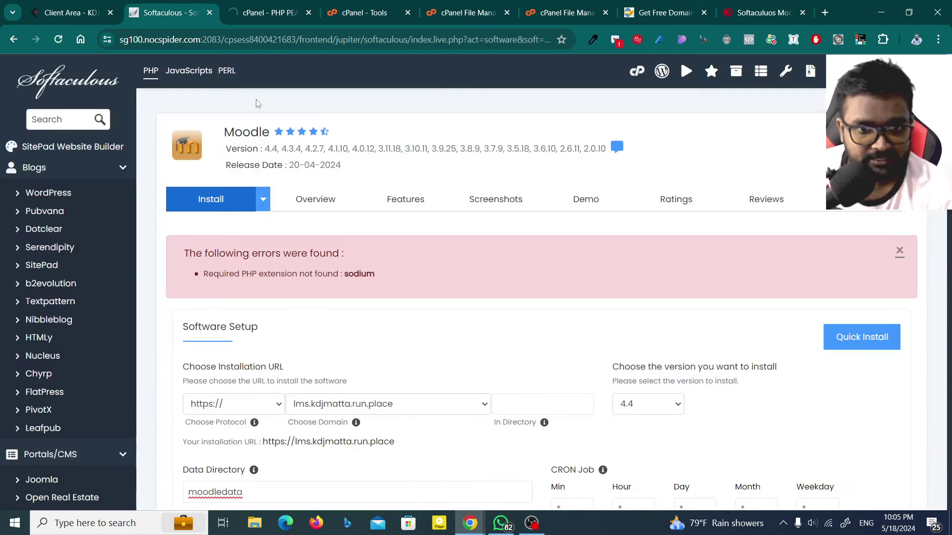
scroll(292, 346, "down", 1)
scroll(292, 345, "down", 1)
left_click(268, 12)
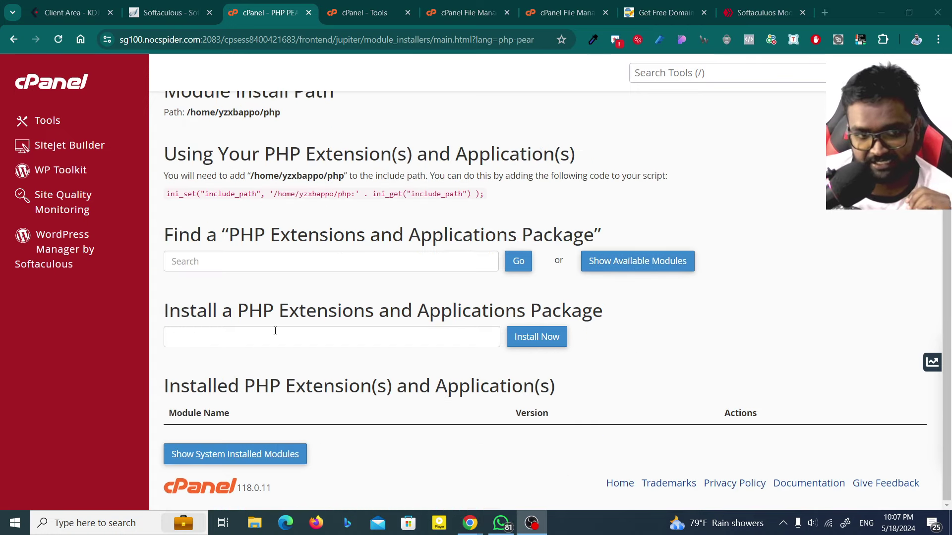
Try installing the 'sodium' PEAR package, which fails with no releases available.
left_click(274, 331)
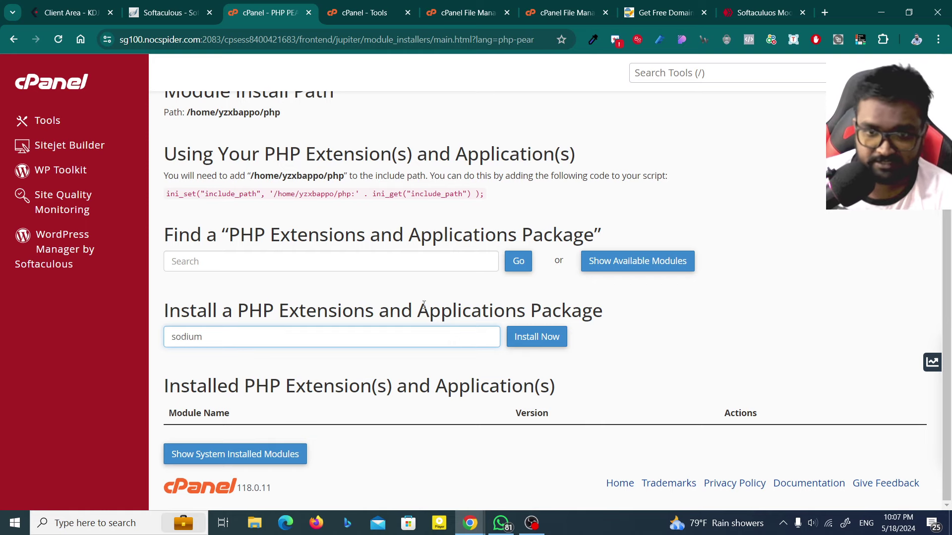
type("sodium")
left_click(548, 337)
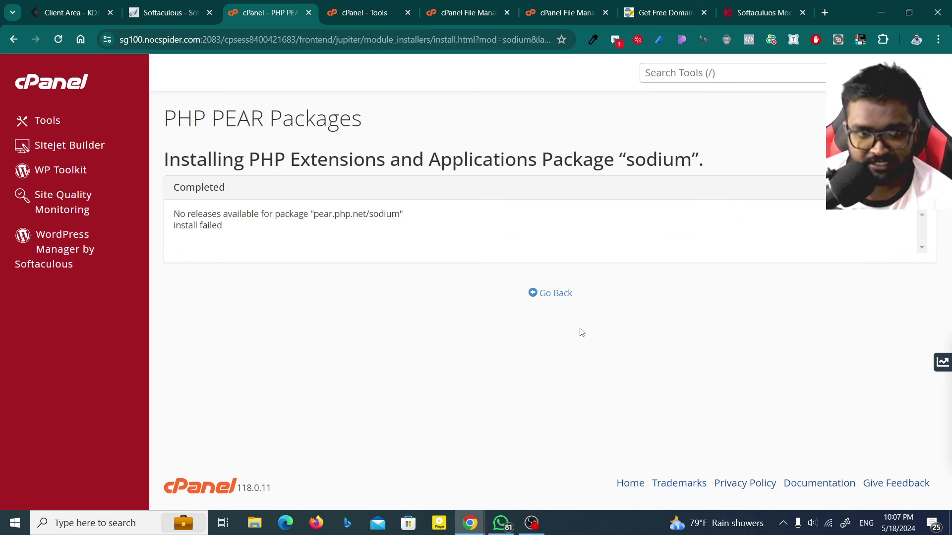
left_click(563, 297)
Google 'sodium package install cpanel' using the extension name copied from the Softaculous error.
key("ctrl+1")
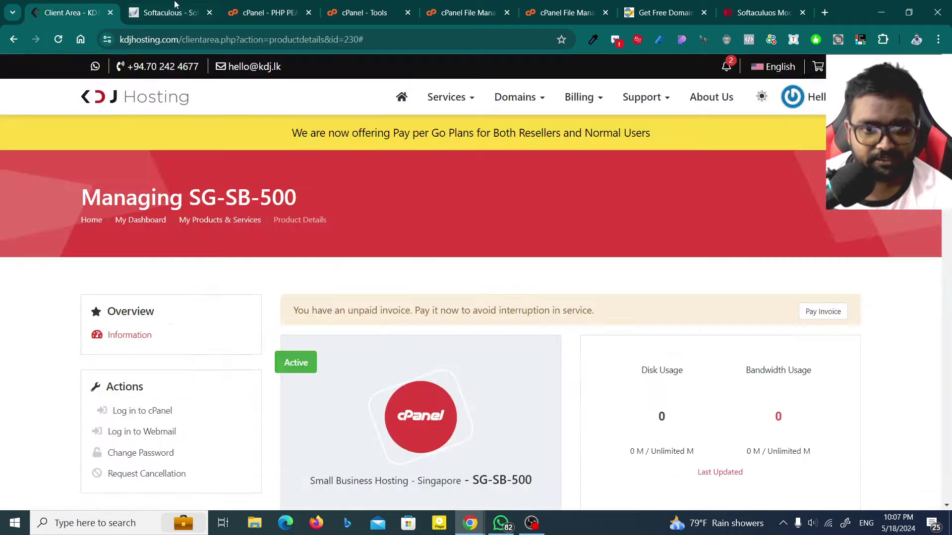
left_click(168, 12)
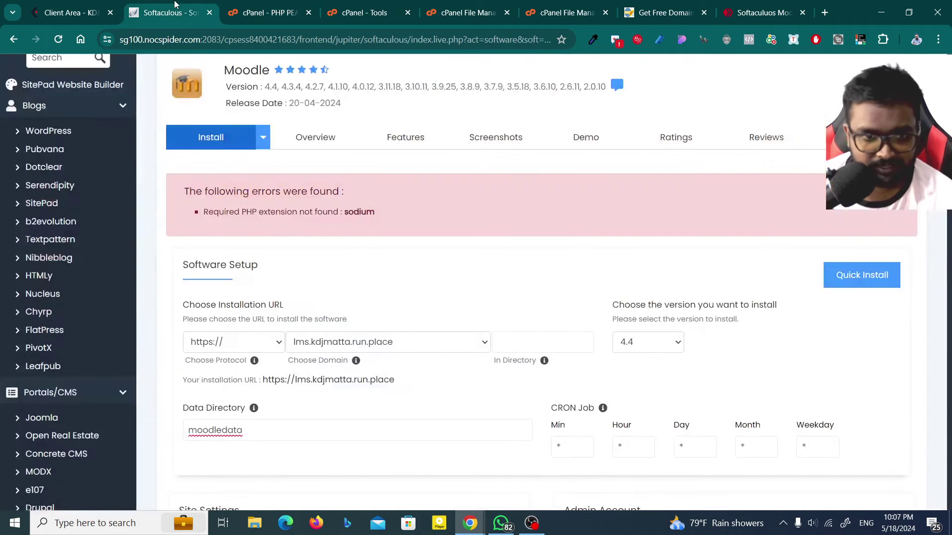
double_click(359, 211)
key("ctrl+c")
left_click(825, 12)
key("ctrl+v")
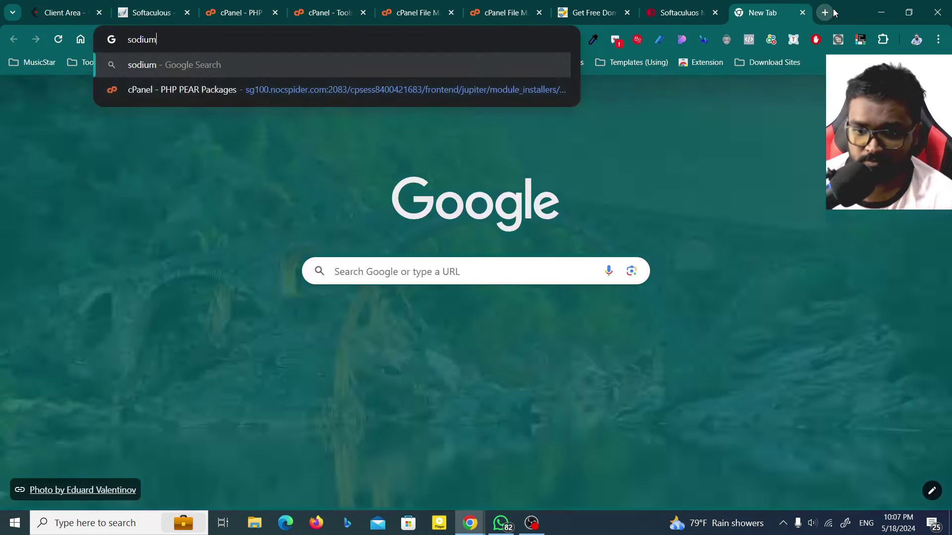
type("package ins")
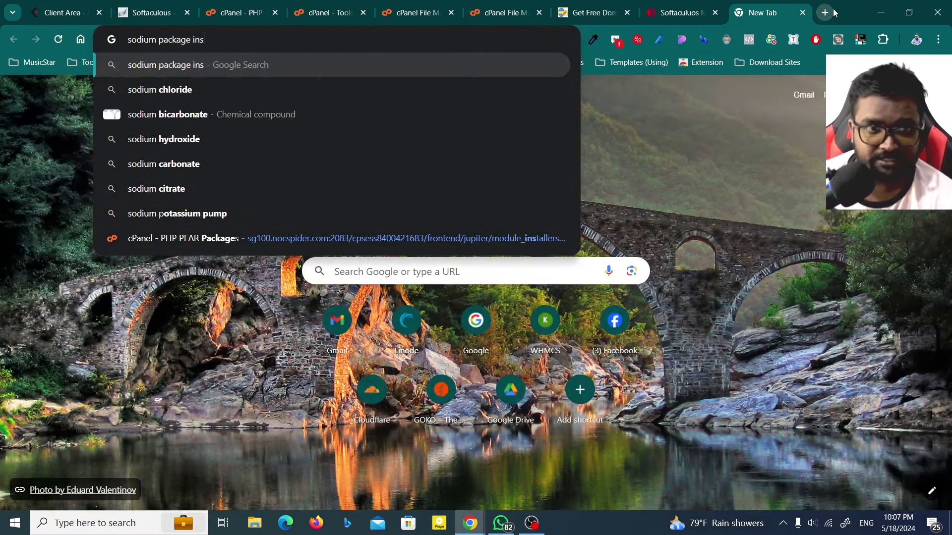
type("tall cpanel")
key("Return")
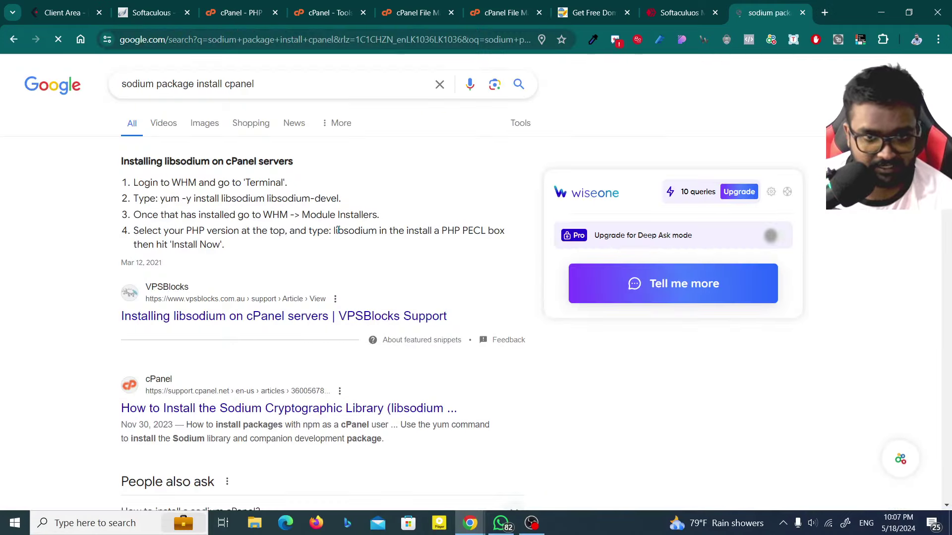
Copy 'libsodium' from the search snippet and return to the cPanel tabs.
double_click(355, 231)
key("ctrl+c")
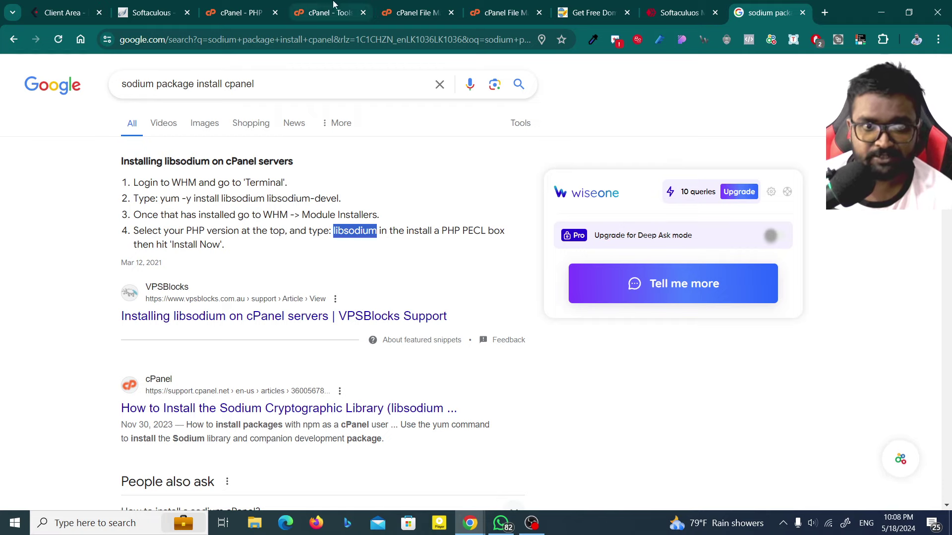
left_click(318, 4)
left_click(388, 10)
Install 'libsodium' as a PEAR package; it fails, suggesting pecl install libsodium instead.
left_click(224, 6)
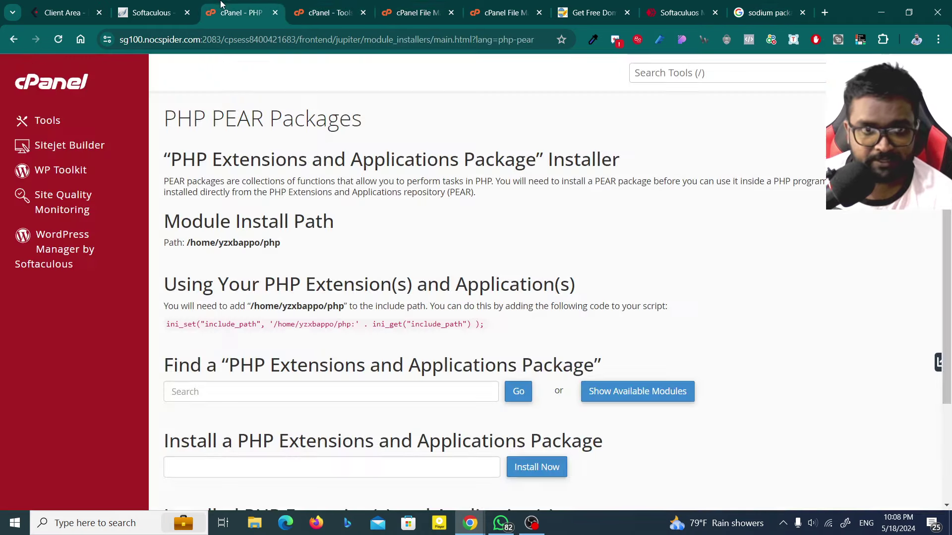
left_click(233, 467)
key("ctrl+v")
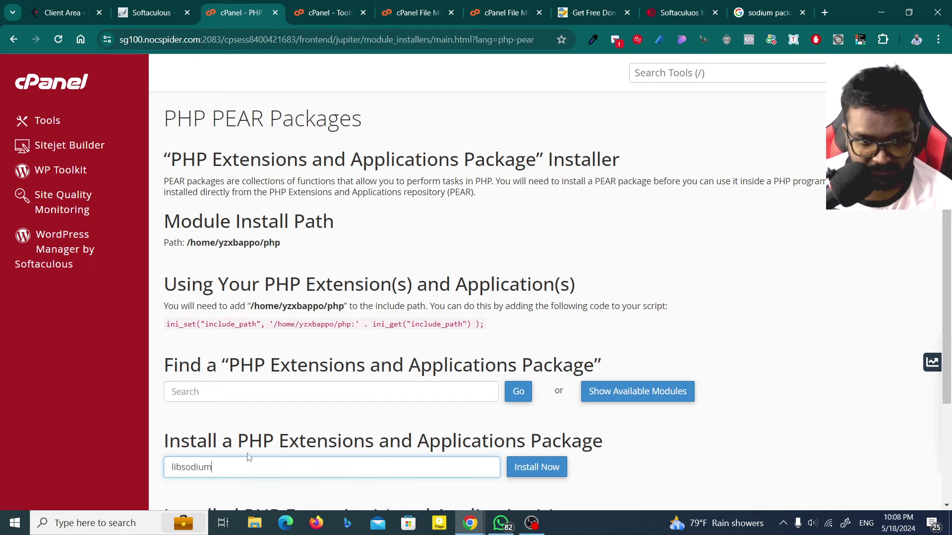
scroll(298, 432, "down", 1)
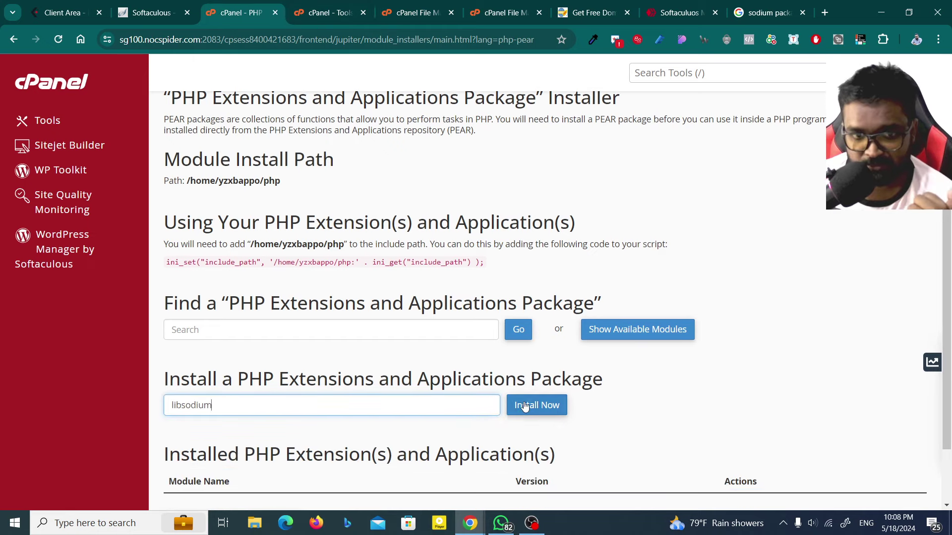
left_click(523, 406)
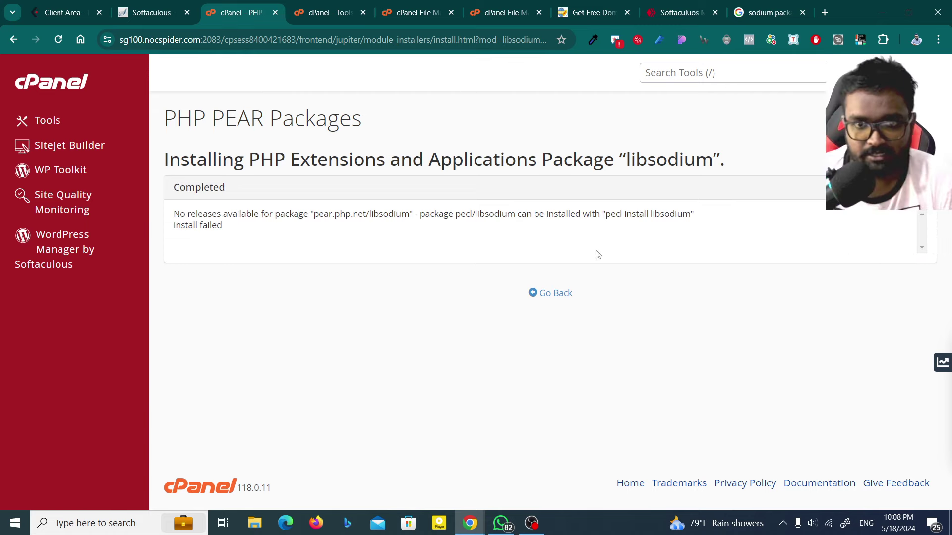
left_click(556, 293)
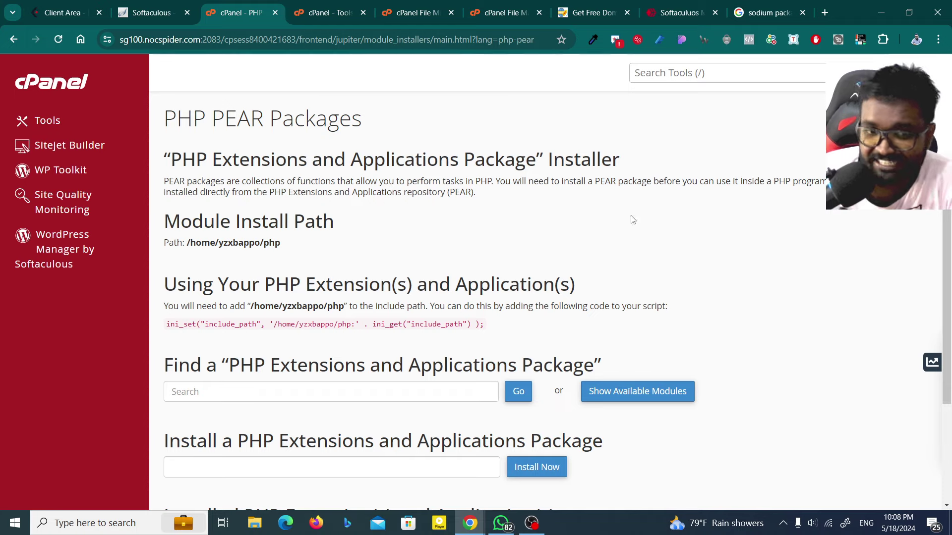
scroll(327, 362, "down", 3)
scroll(327, 362, "up", 3)
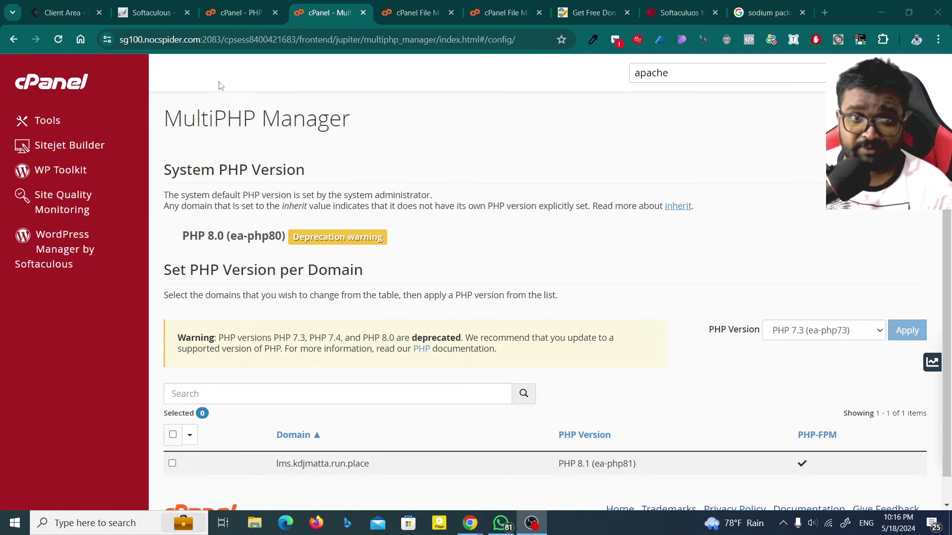
left_click(233, 9)
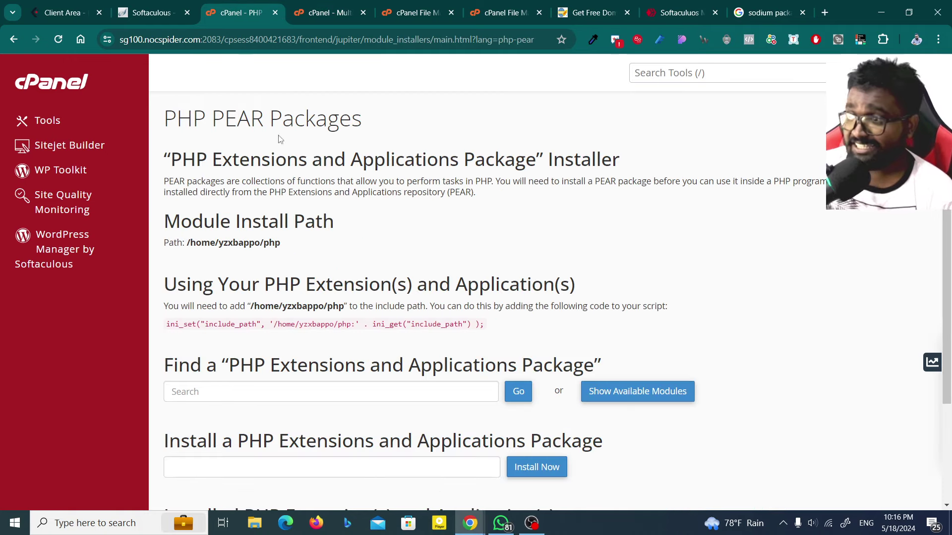
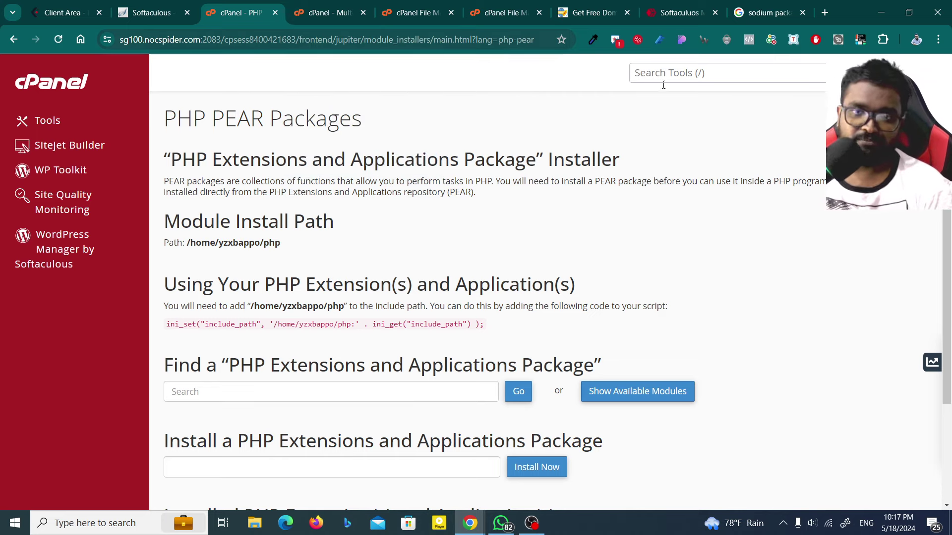
Return to the Softaculous Moodle form and run the installation for lms.kdjmatta.run.place.
left_click(305, 6)
left_click(390, 6)
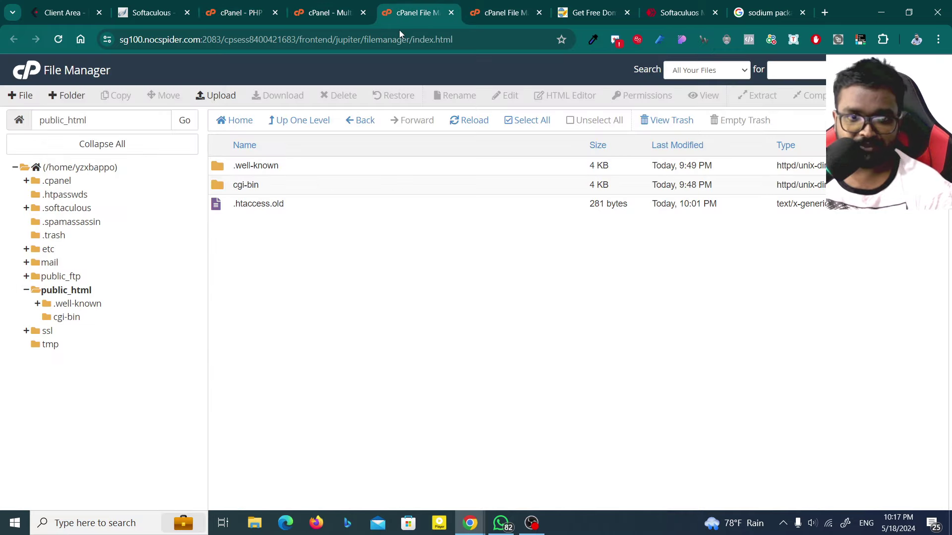
left_click(501, 4)
left_click(266, 6)
left_click(342, 11)
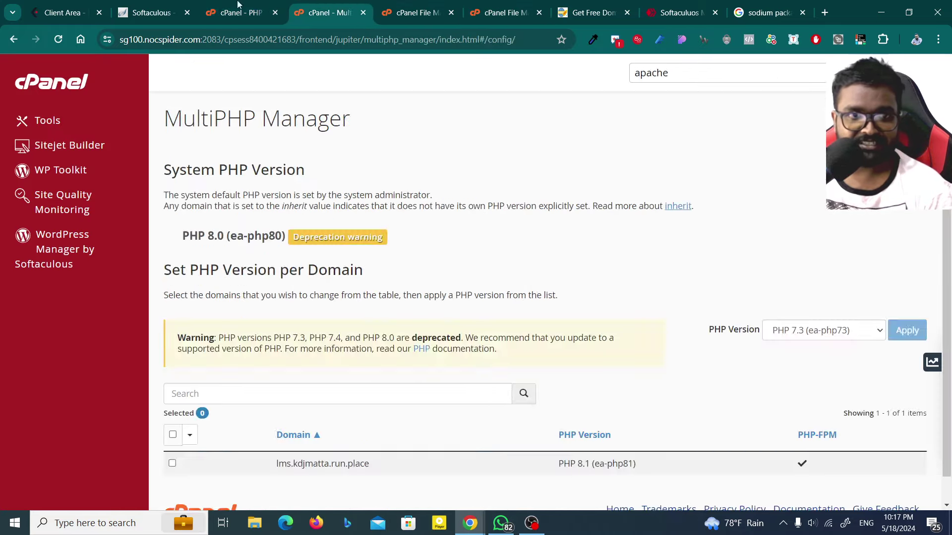
left_click(159, 11)
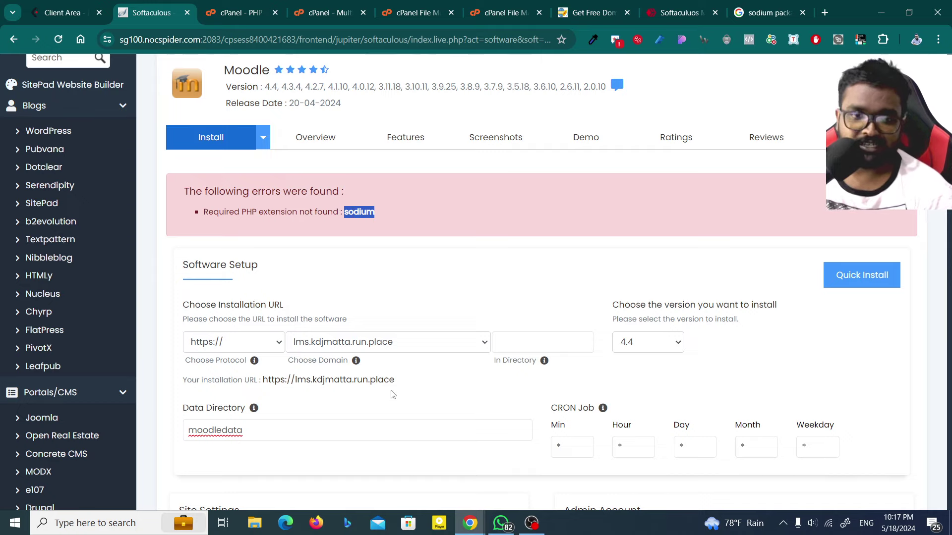
scroll(392, 395, "down", 14)
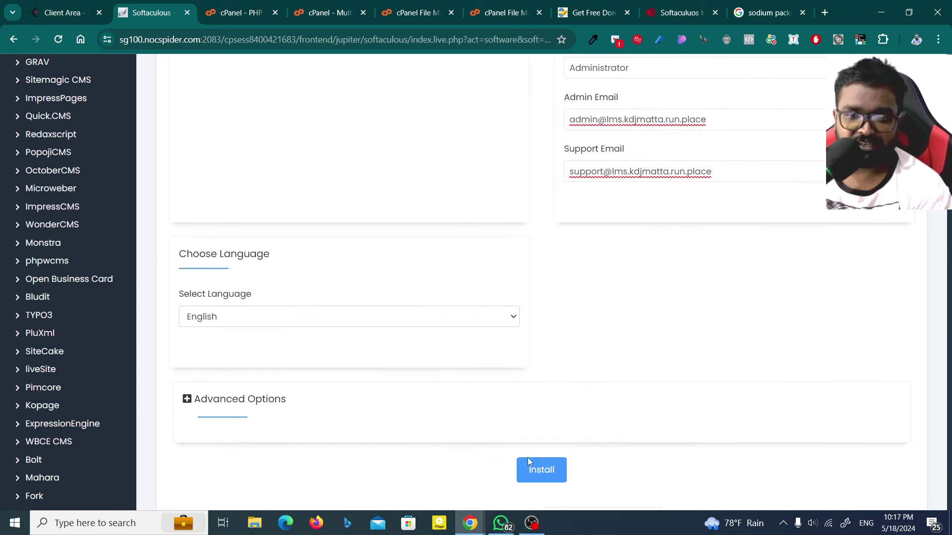
left_click(530, 462)
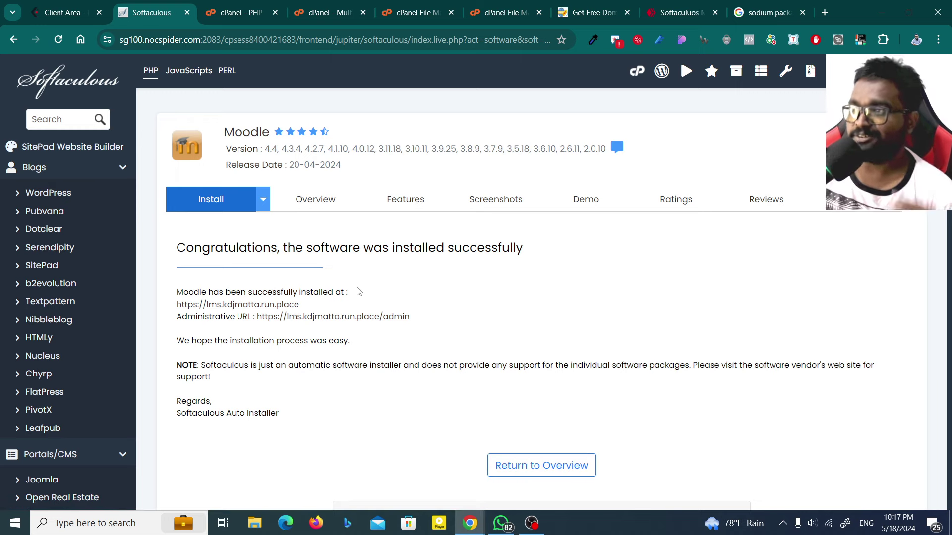
Open the new KDJ LMS site in its own tab and enter the admin username on the login page.
middle_click(249, 306)
left_click(231, 4)
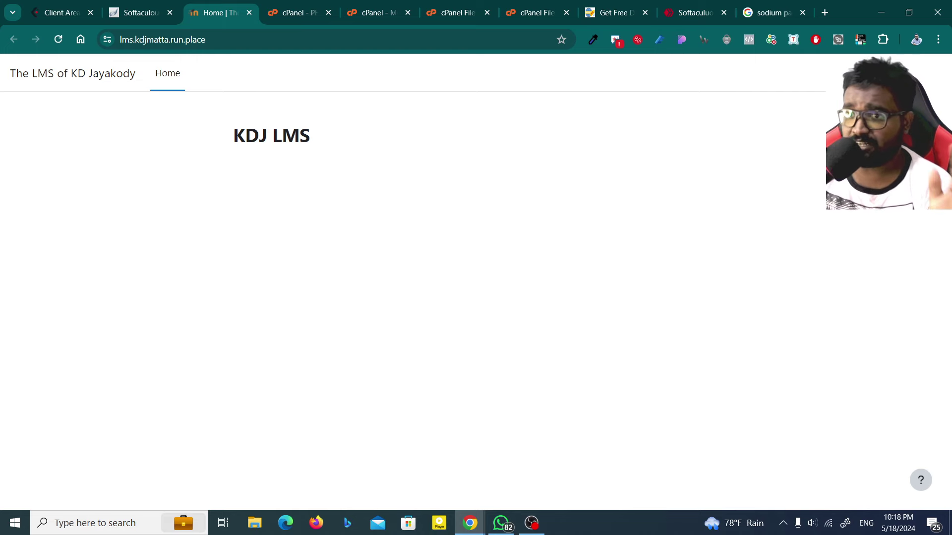
left_click(930, 73)
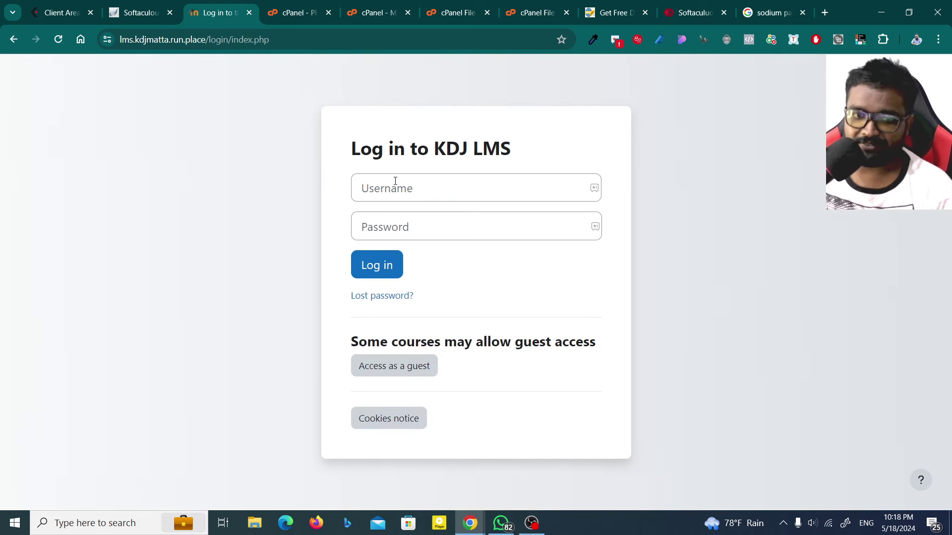
left_click(399, 178)
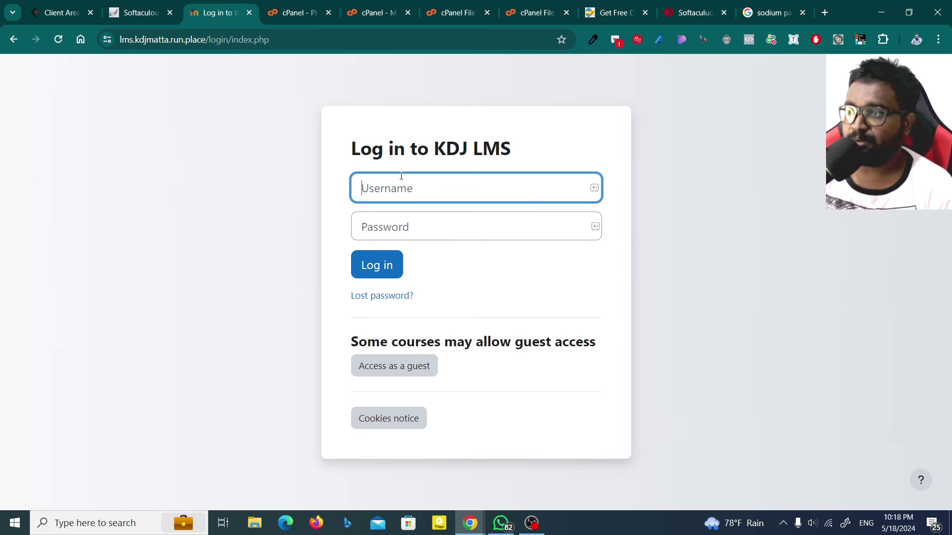
type("admin")
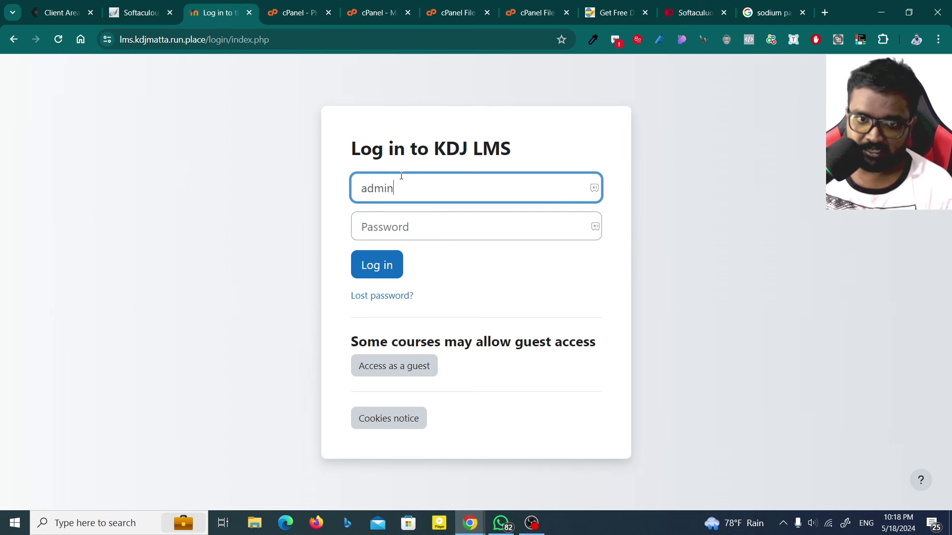
key("Tab")
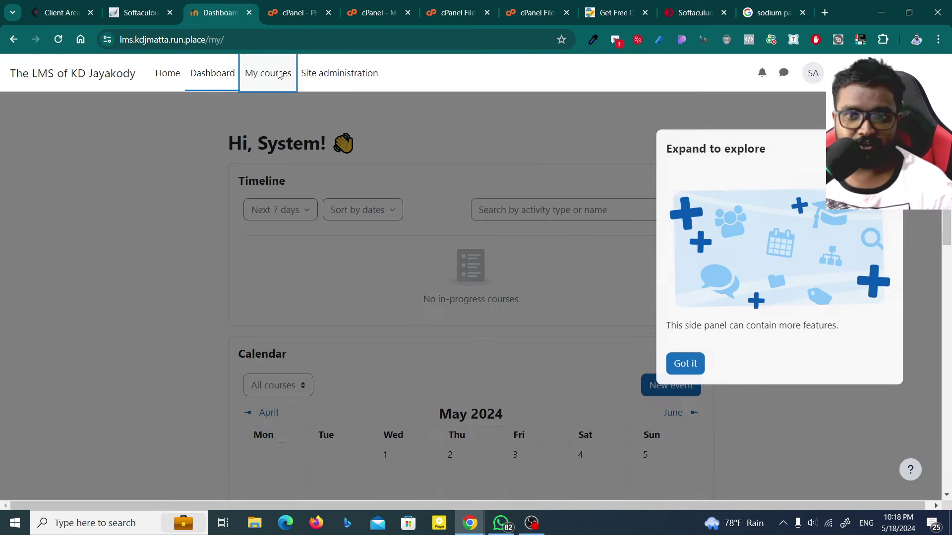
Dismiss the My courses tour and go to Site administration > Plugins > Install plugins.
left_click(279, 75)
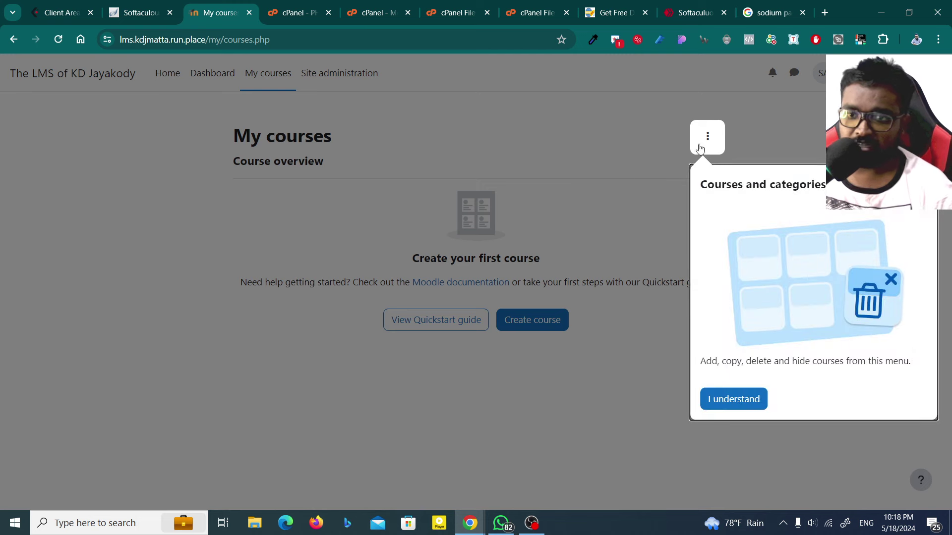
left_click(752, 401)
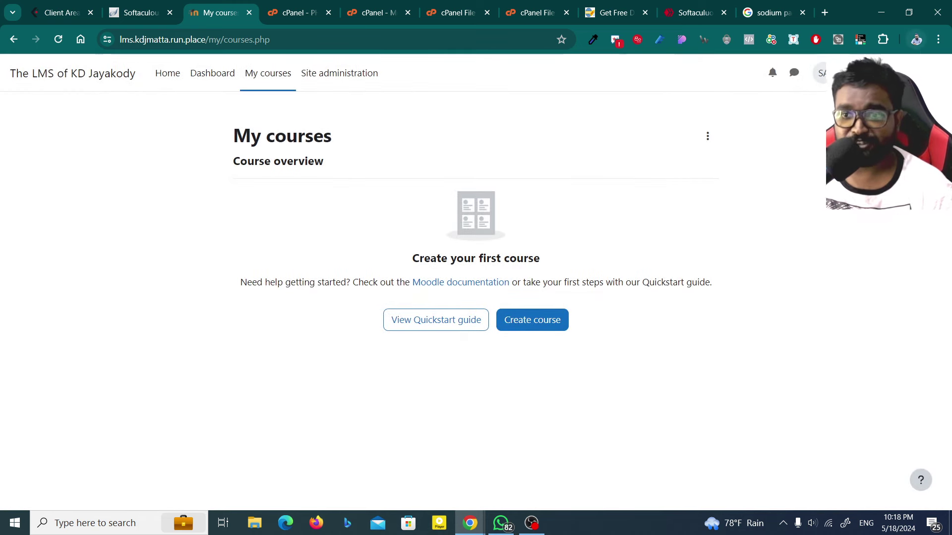
left_click(325, 73)
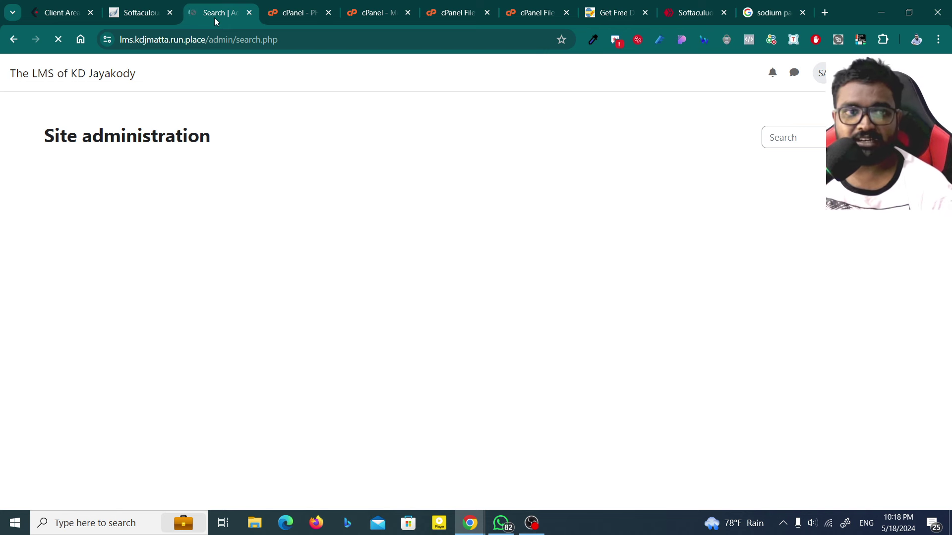
left_click(278, 39)
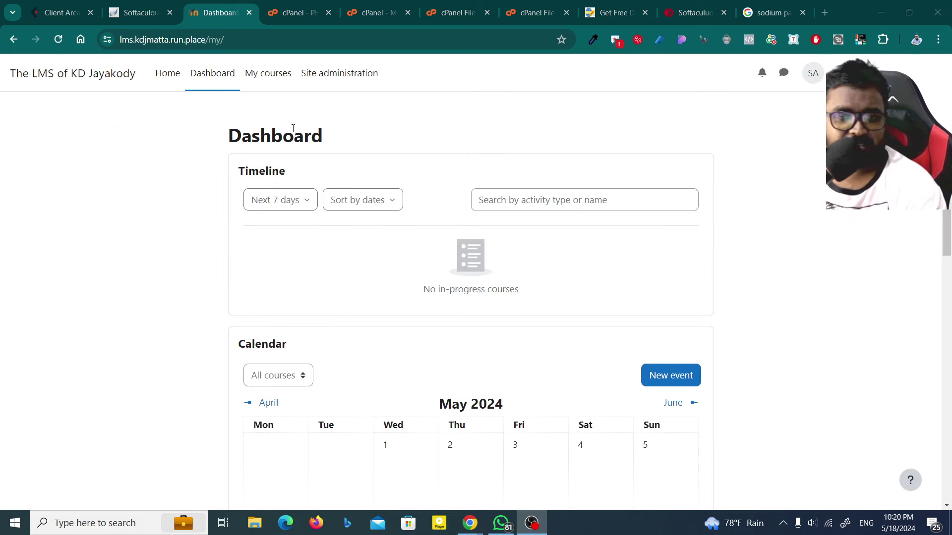
left_click(323, 71)
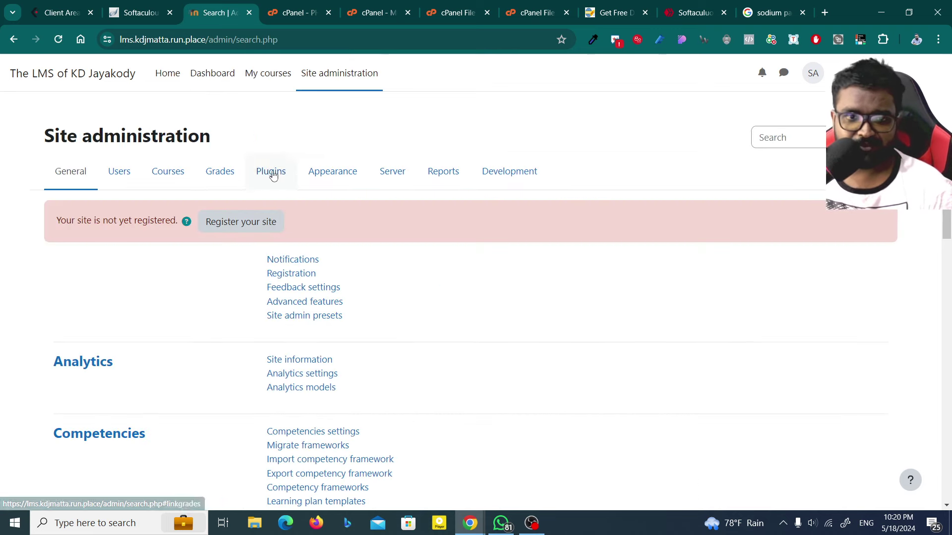
left_click(315, 173)
scroll(299, 278, "down", 1)
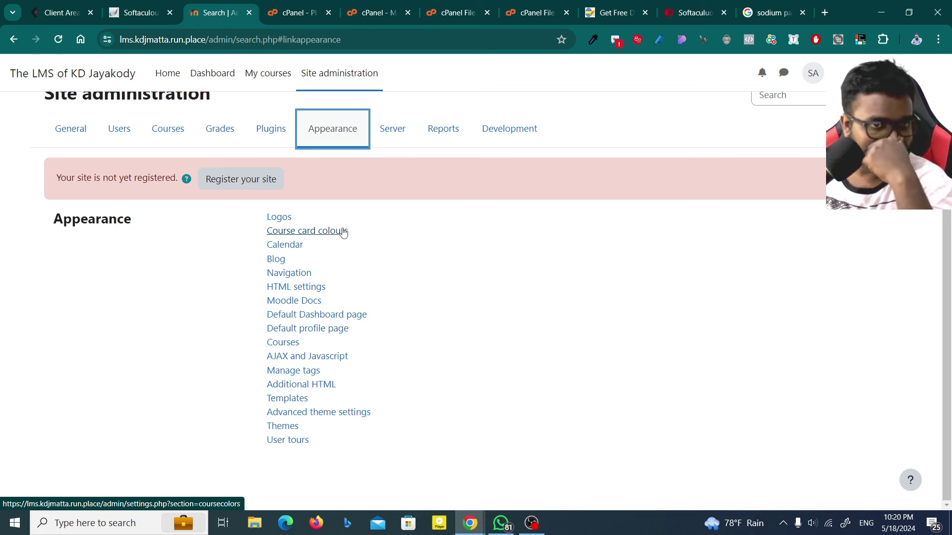
left_click(278, 130)
left_click(292, 220)
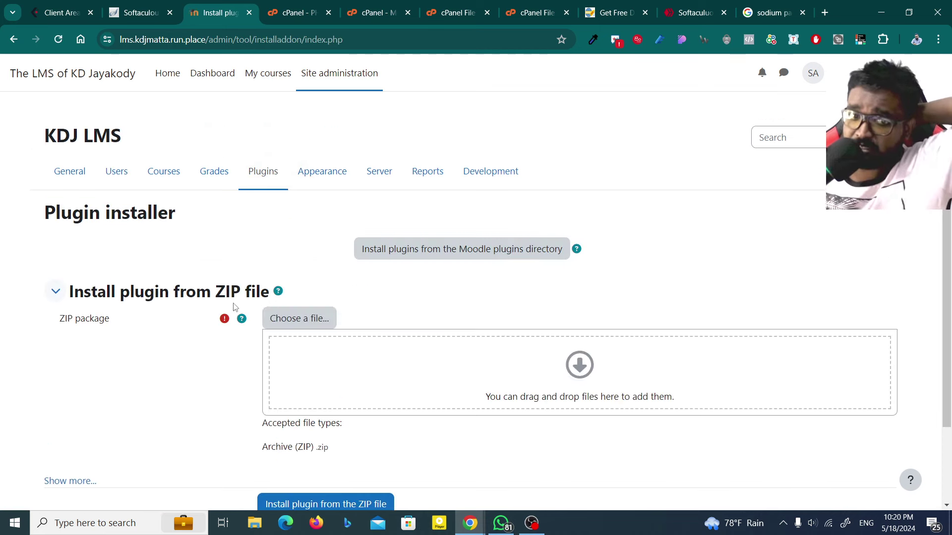
Search Google for 'moove theme download' and download Moove 4.4.1 from the moodle.org plugins directory.
left_click(824, 10)
type("moo")
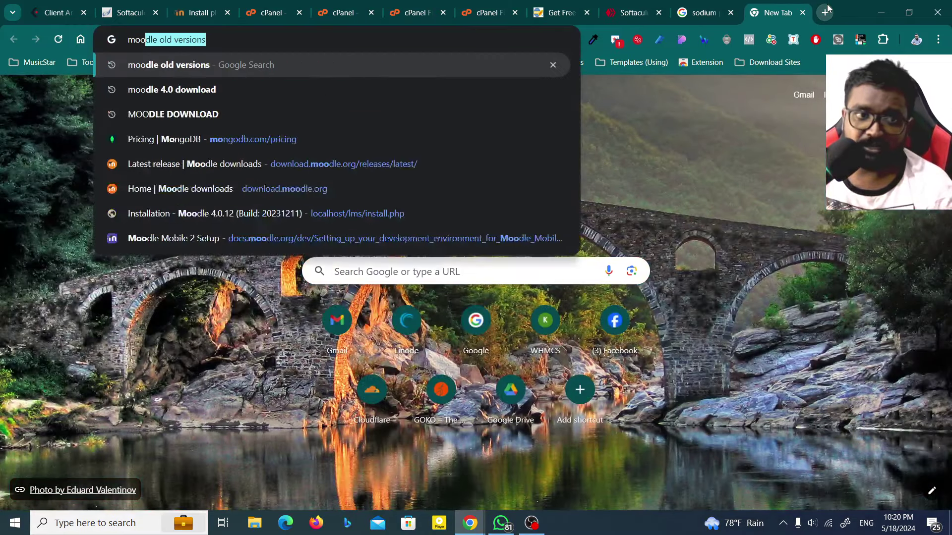
type("ve theme downl")
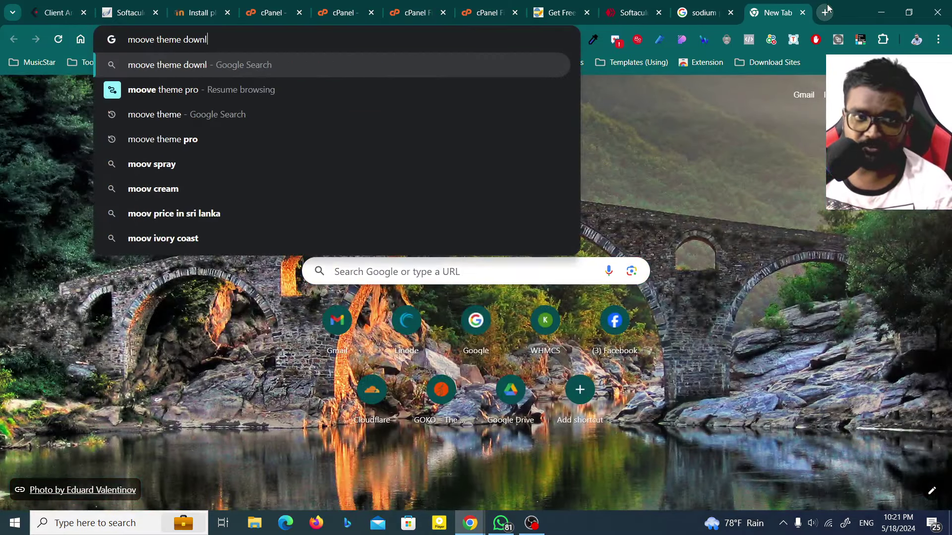
type("oad")
key("Return")
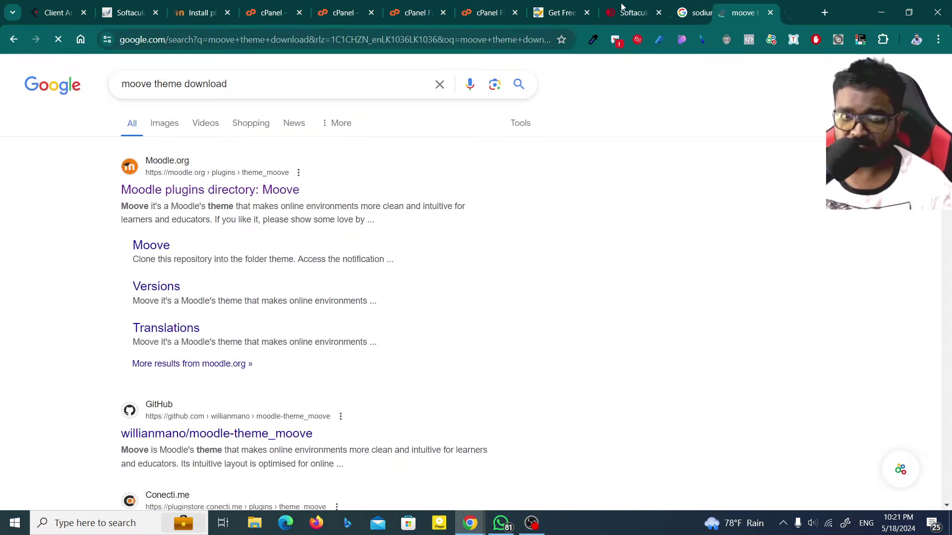
left_click_drag(775, 13, 201, 12)
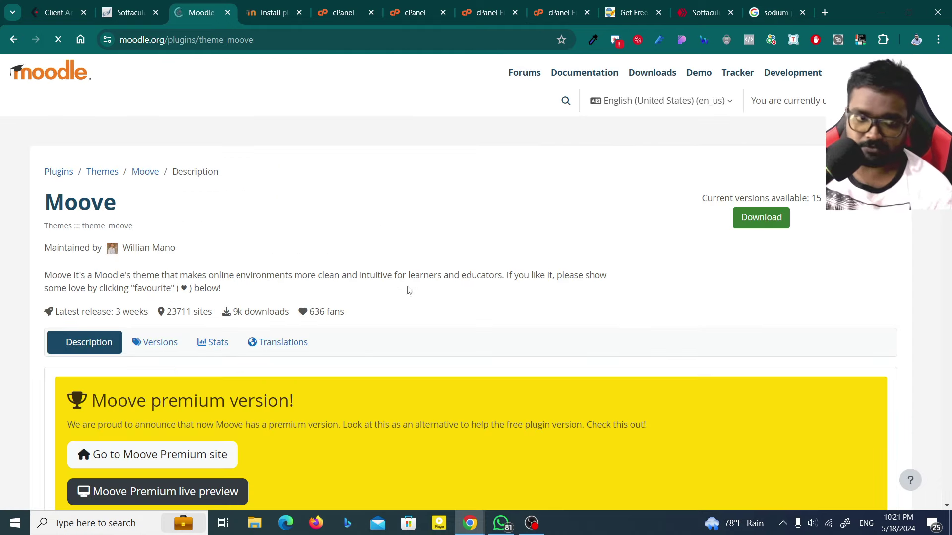
left_click(761, 218)
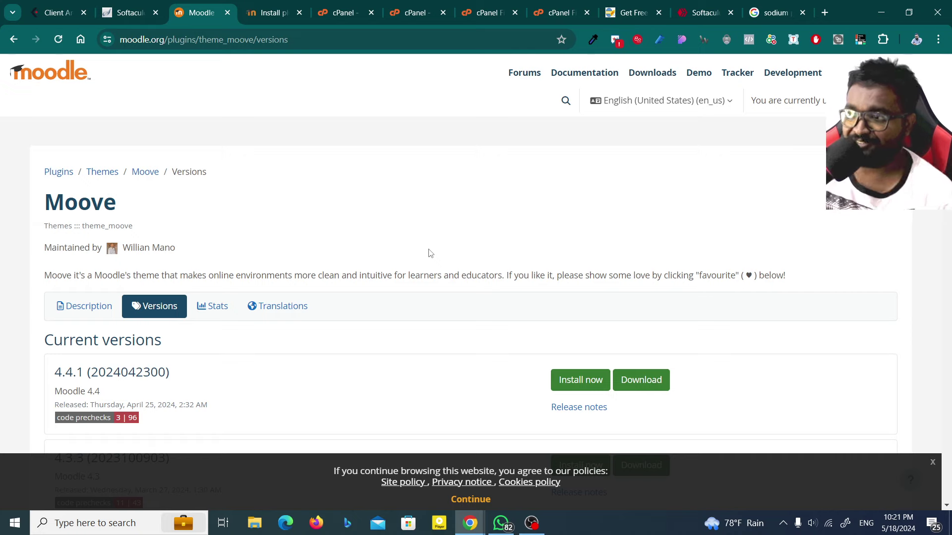
scroll(410, 276, "down", 2)
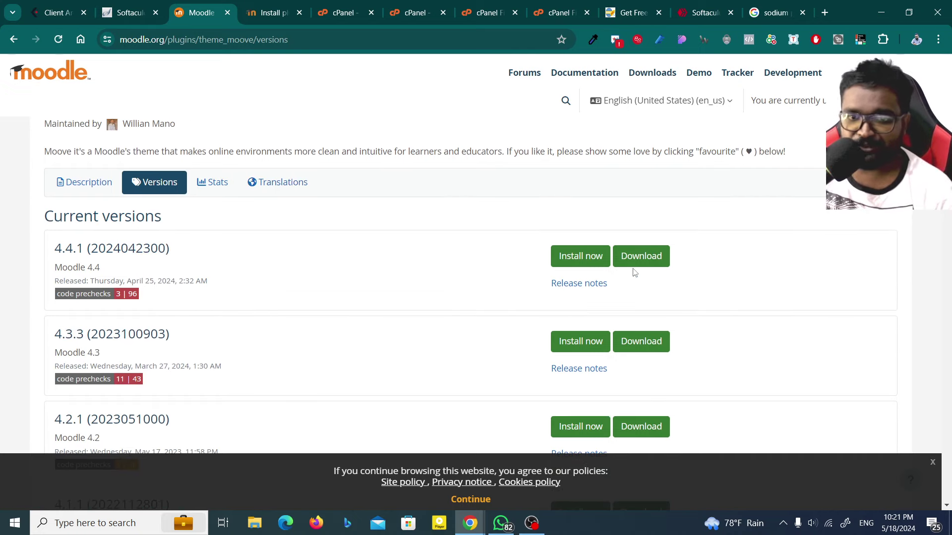
left_click(652, 262)
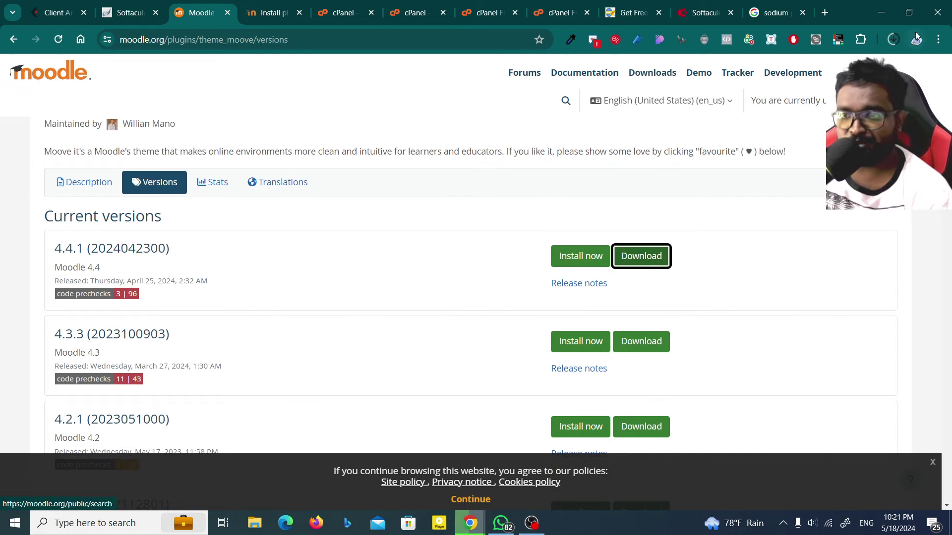
left_click(130, 12)
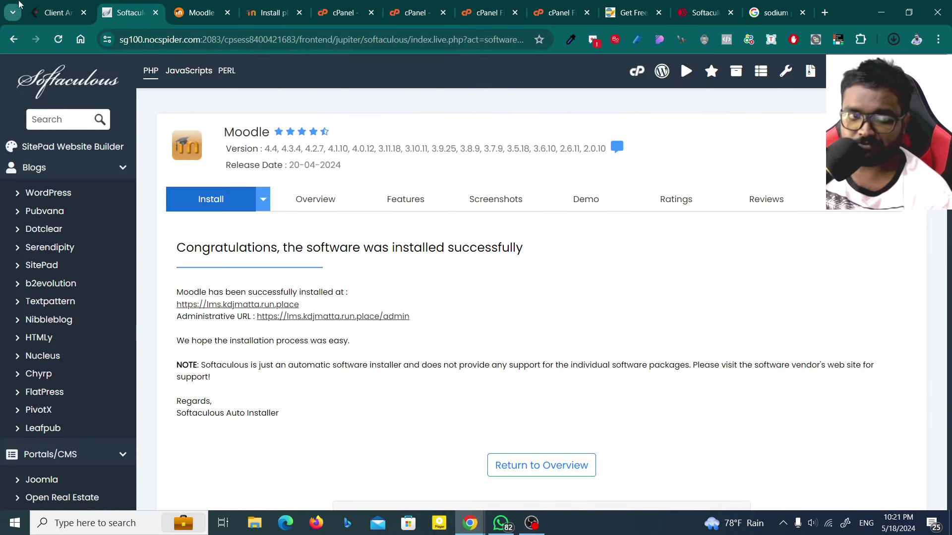
Drop the theme_moove zip onto the plugin installer and dismiss the maximum file-size error.
left_click(270, 12)
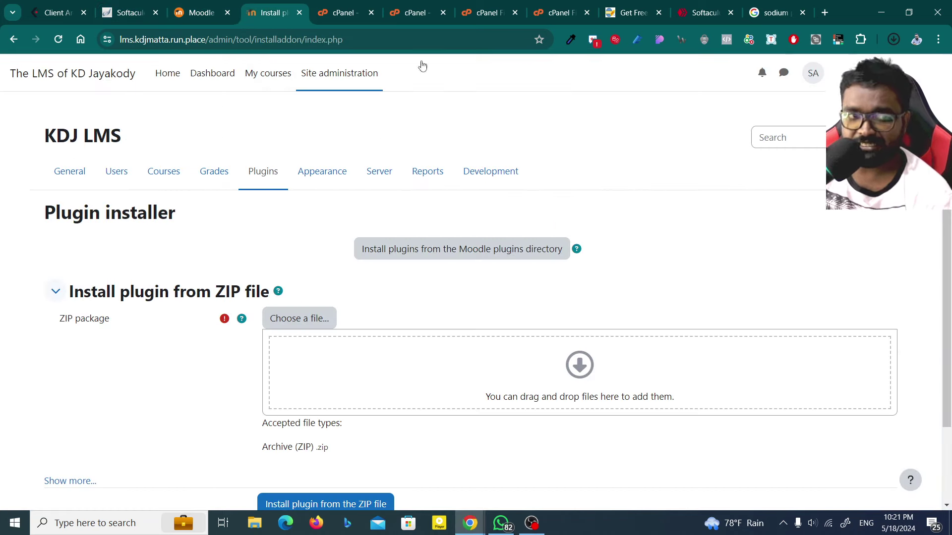
left_click_drag(818, 79, 495, 387)
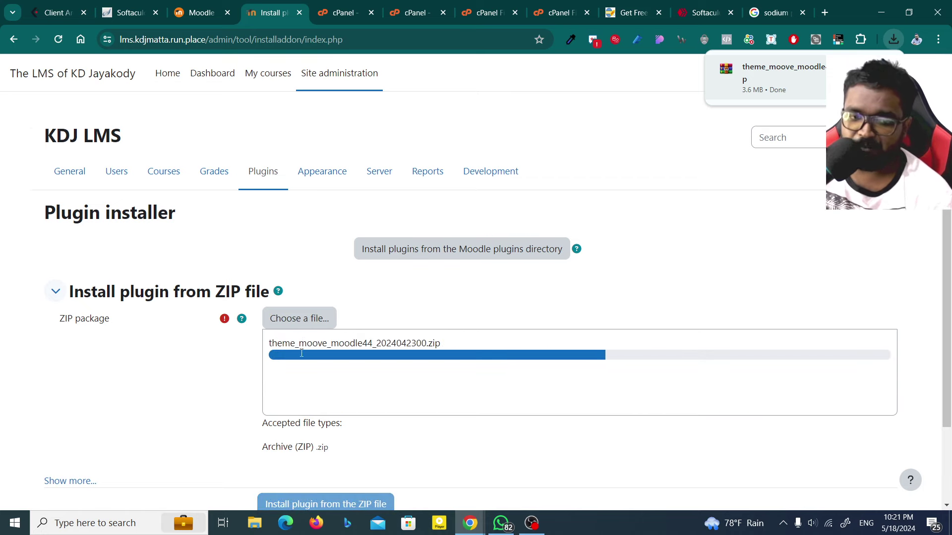
scroll(347, 396, "down", 1)
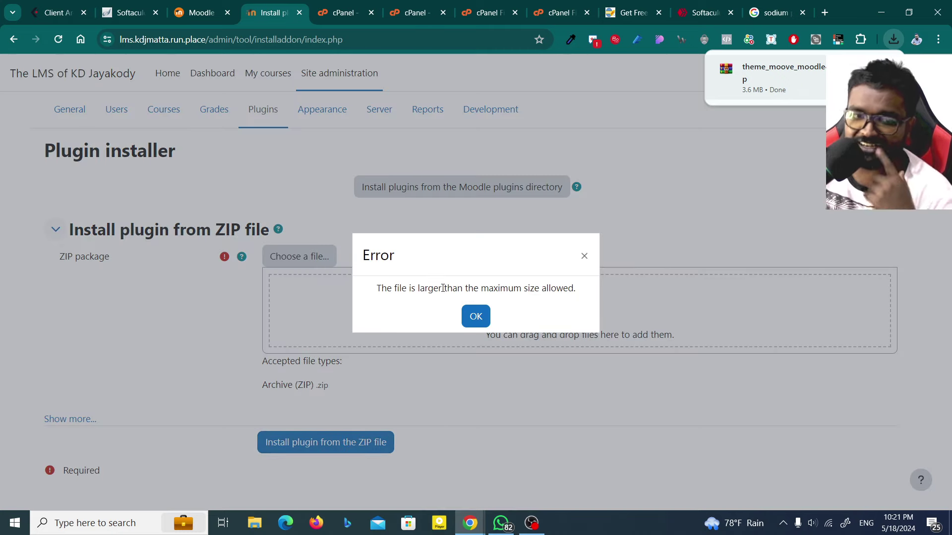
left_click(476, 316)
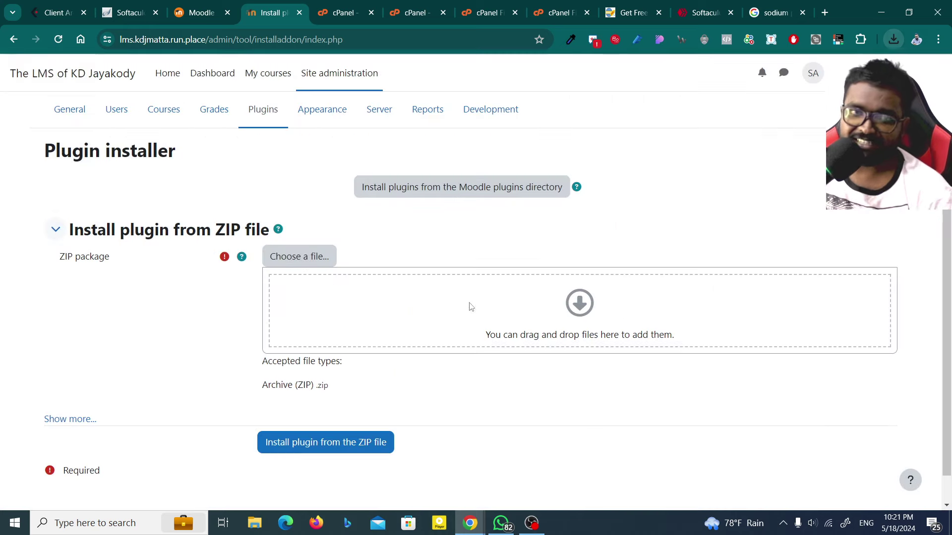
left_click(353, 13)
Open the MultiPHP INI Editor for lms.kdjmatta.run.place, closing the stray tabs along the way.
left_click(714, 72)
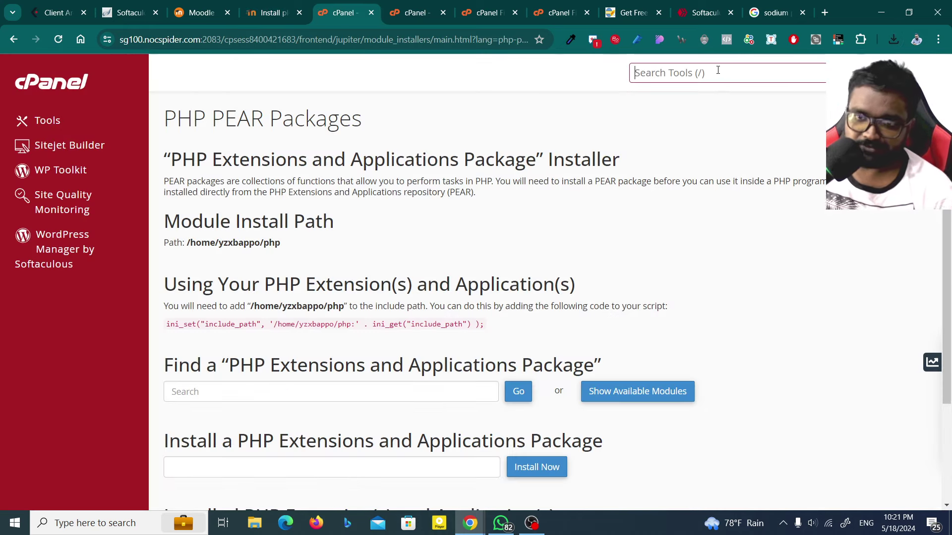
type("[php")
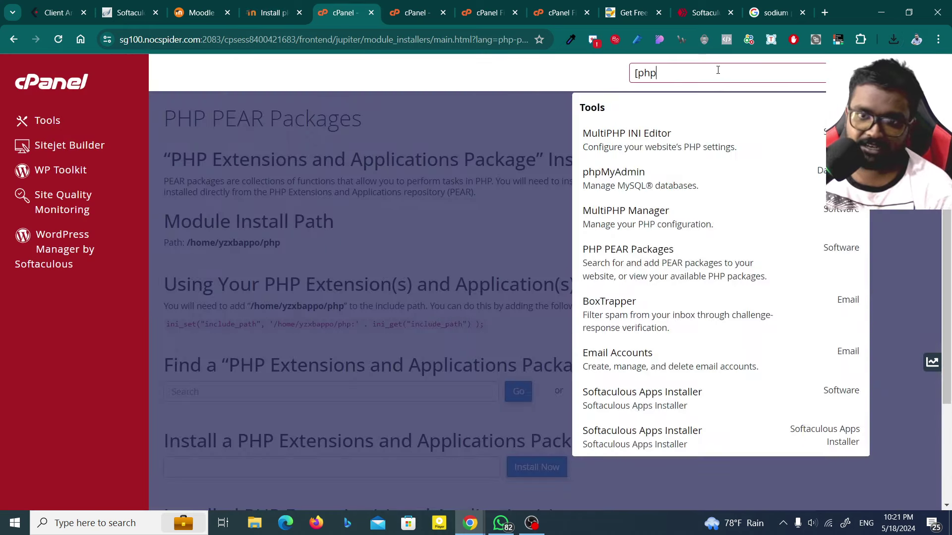
key("Down")
key("Down")
key("Return")
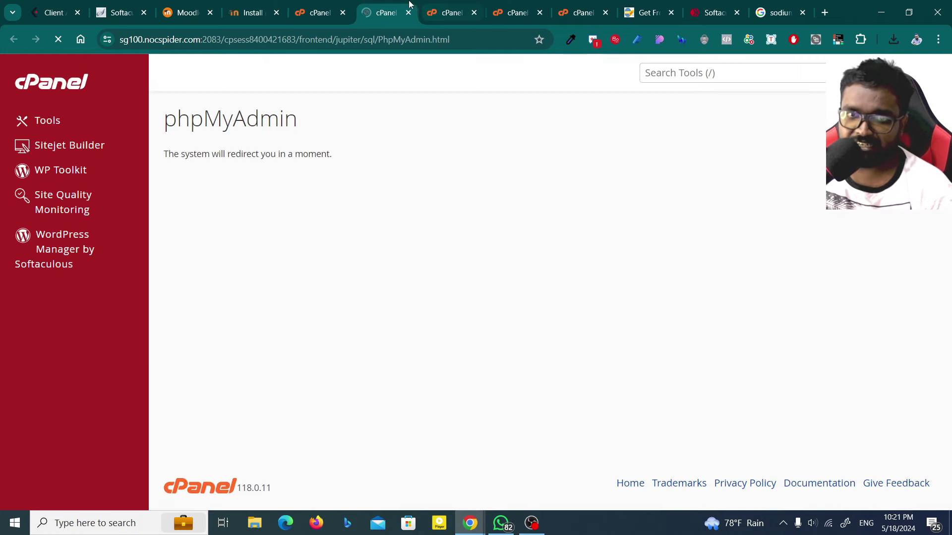
left_click(424, 4)
left_click(433, 4)
key("ctrl+w")
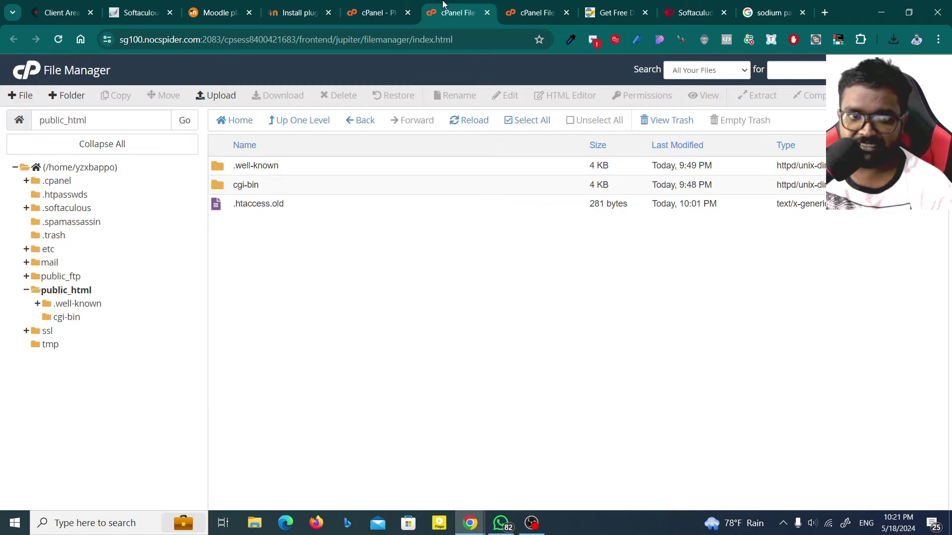
key("ctrl+w")
key("ctrl+shift+Tab")
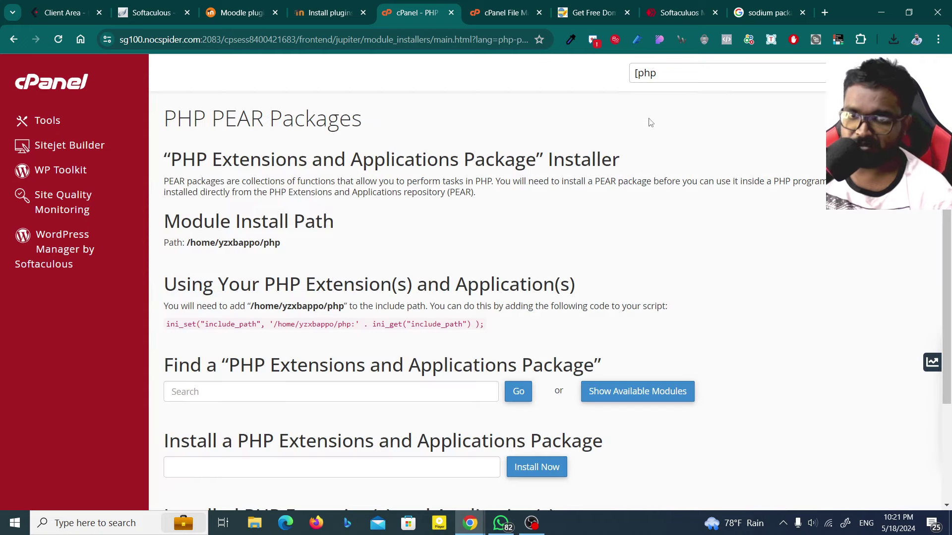
left_click(662, 74)
left_click(662, 141)
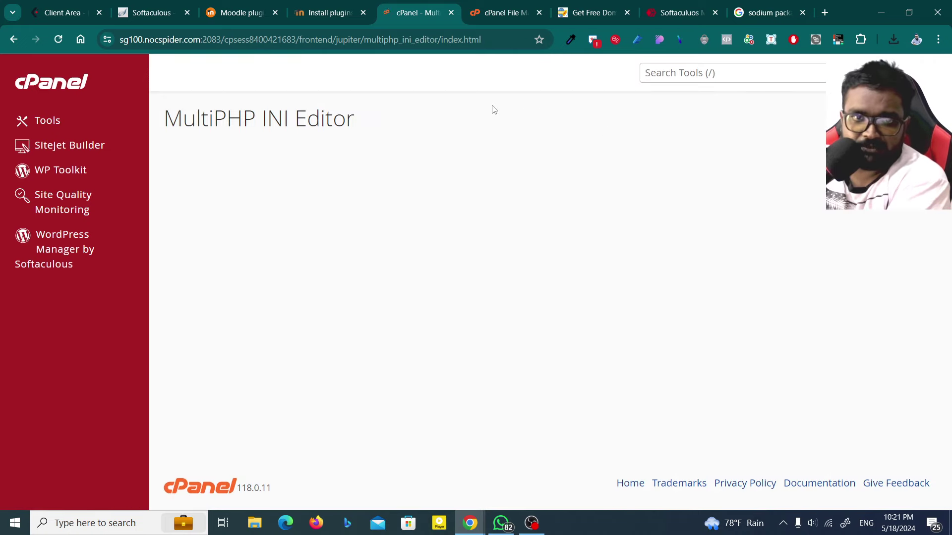
left_click(348, 298)
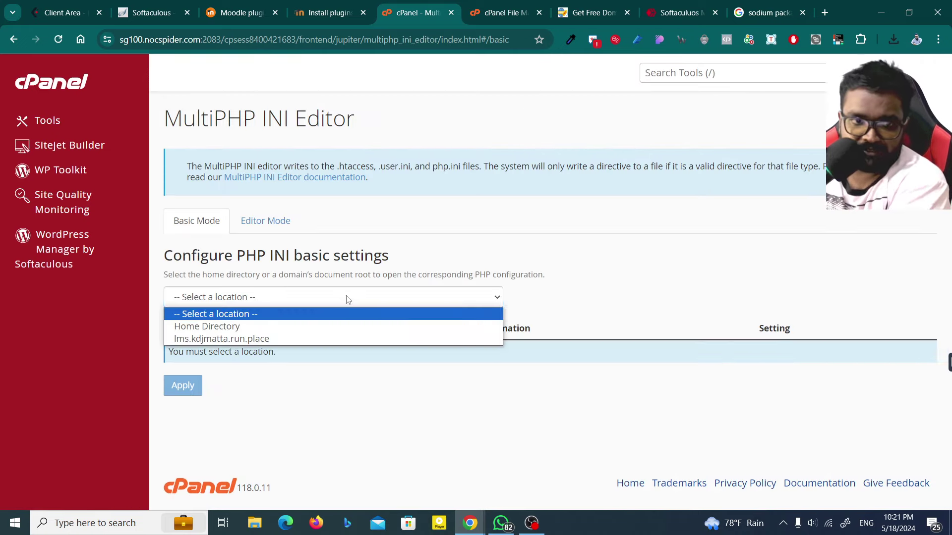
left_click(285, 339)
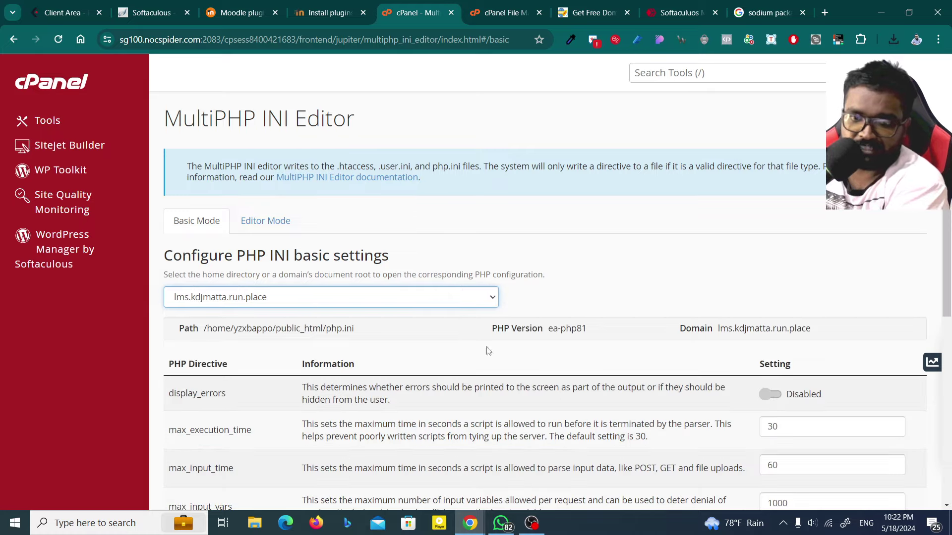
Set upload_max_filesize to 50M and post_max_size to 80M, and apply the changes.
scroll(489, 351, "down", 4)
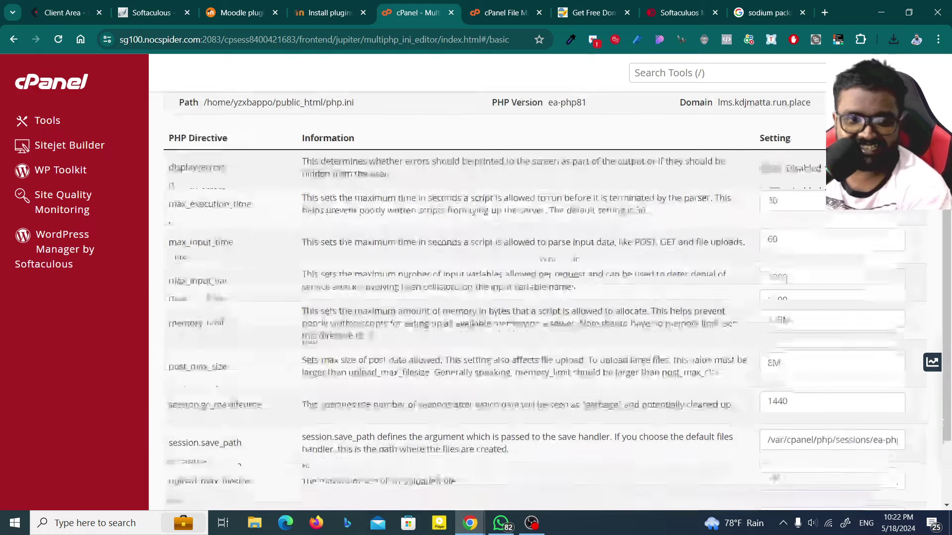
scroll(679, 365, "down", 3)
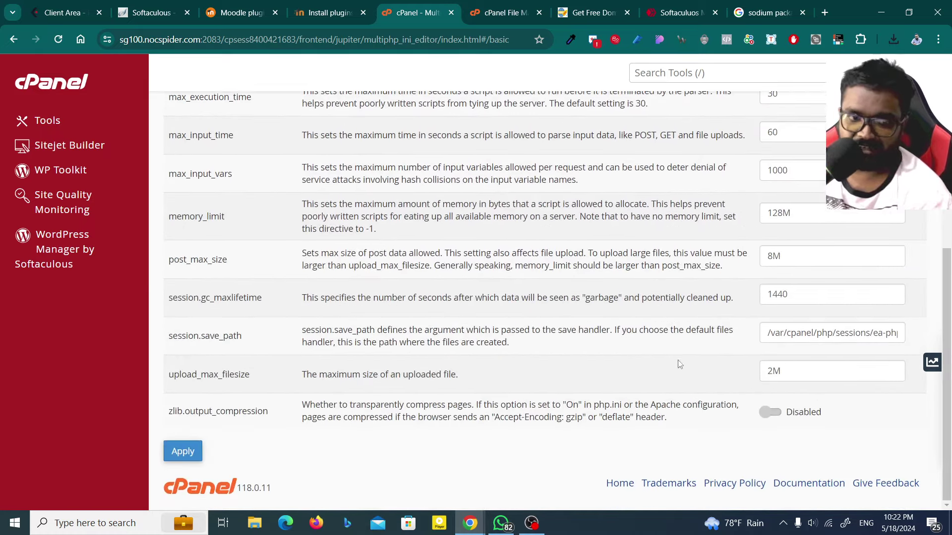
left_click(772, 372)
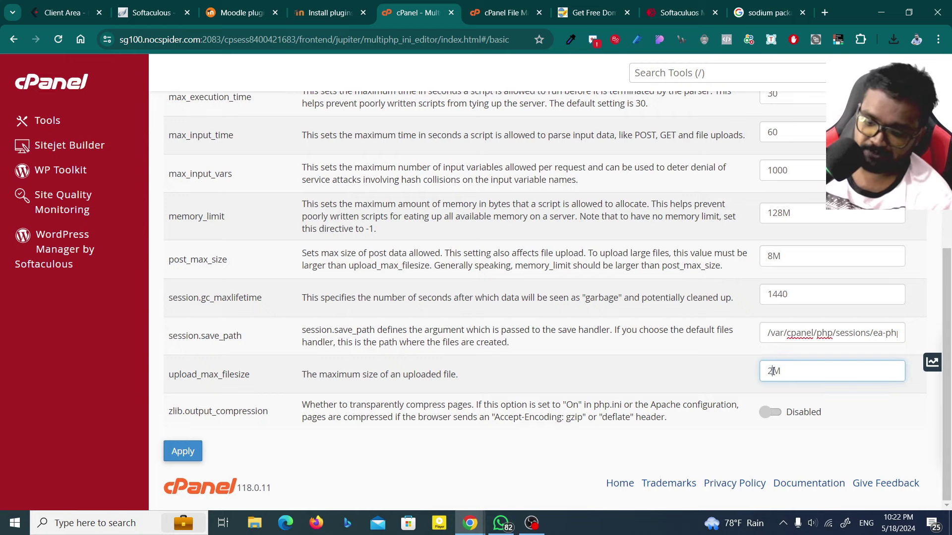
key("BackSpace")
type("5")
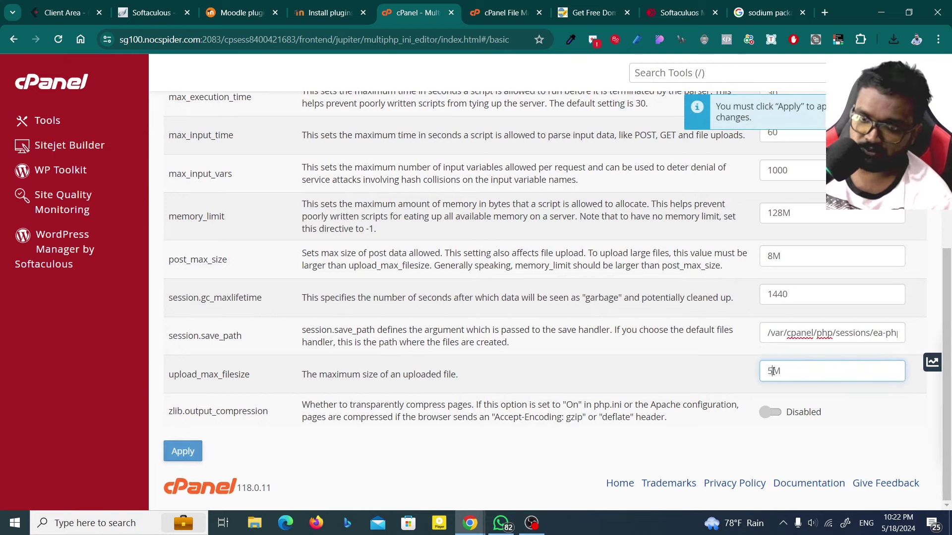
type("0")
left_click(785, 252)
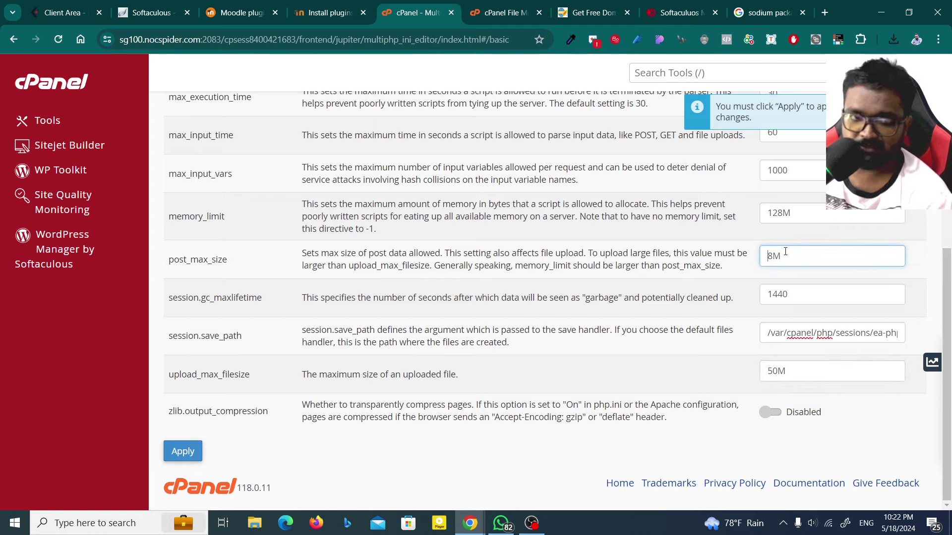
key("Left")
type("0")
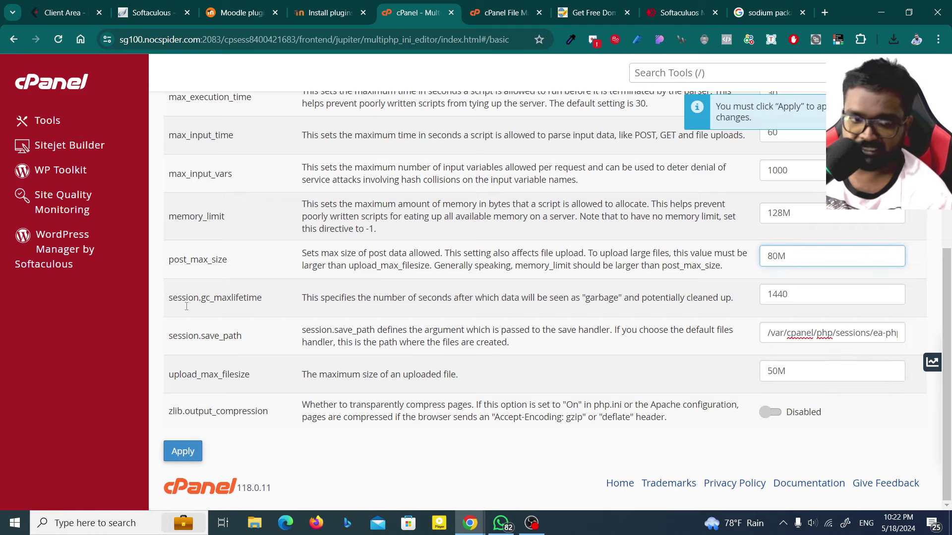
left_click(181, 453)
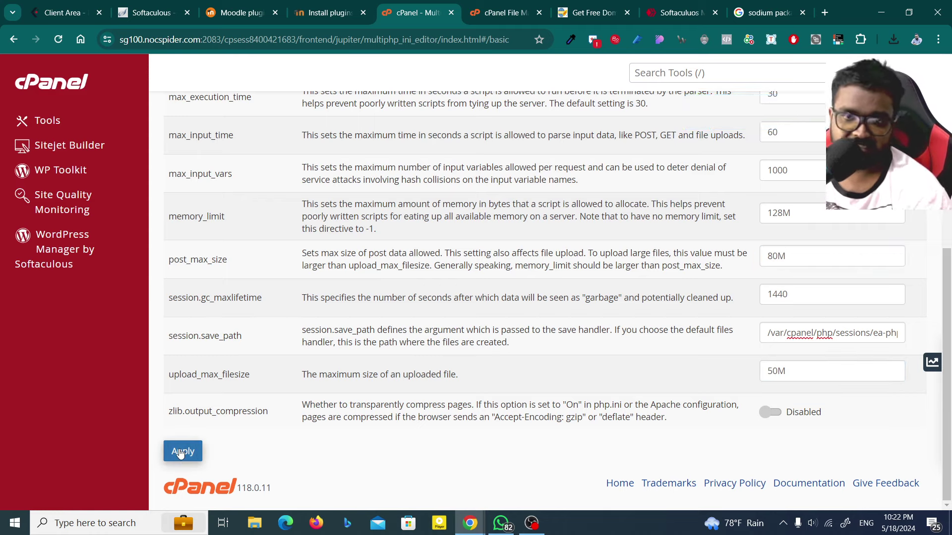
left_click(327, 12)
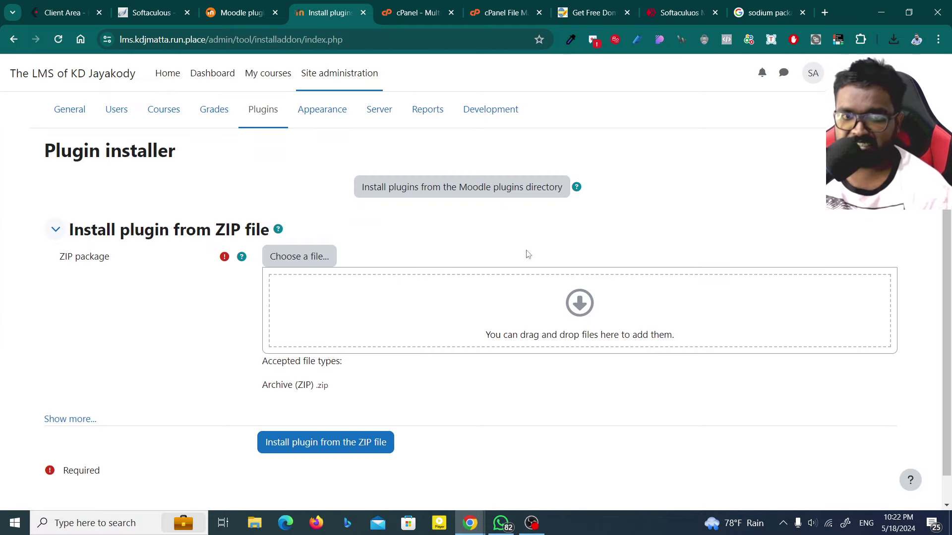
Upload and validate the theme_moove zip, then review server checks flagging max_input_vars below 5000.
left_click(893, 39)
left_click_drag(784, 98, 444, 342)
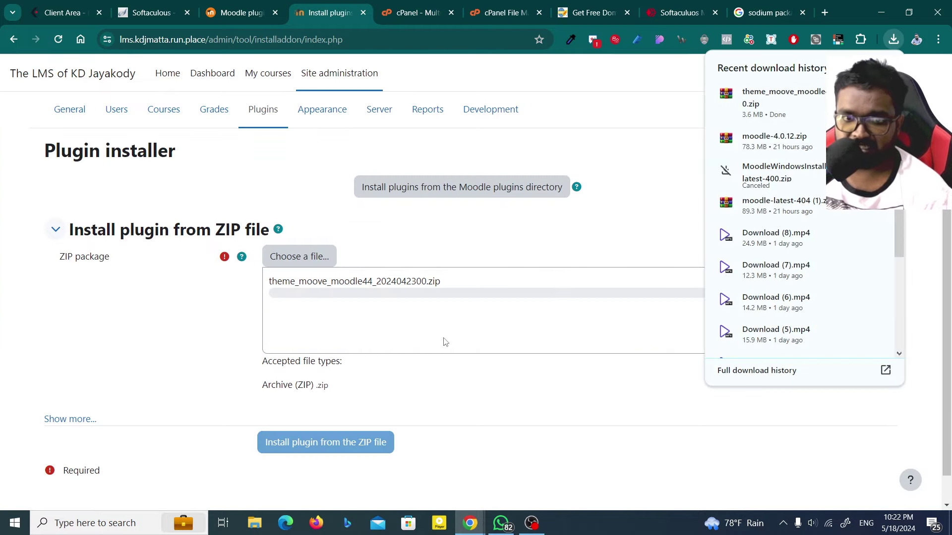
left_click(499, 420)
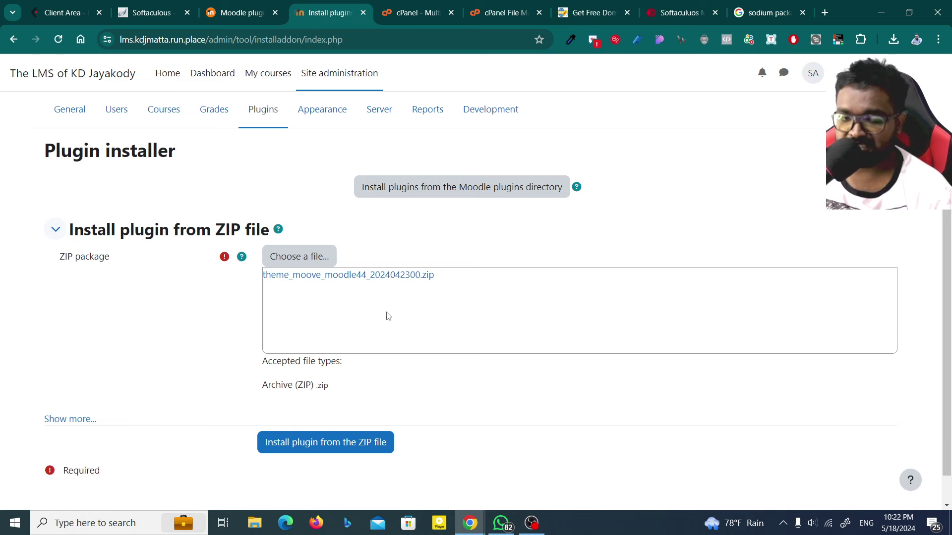
left_click(341, 443)
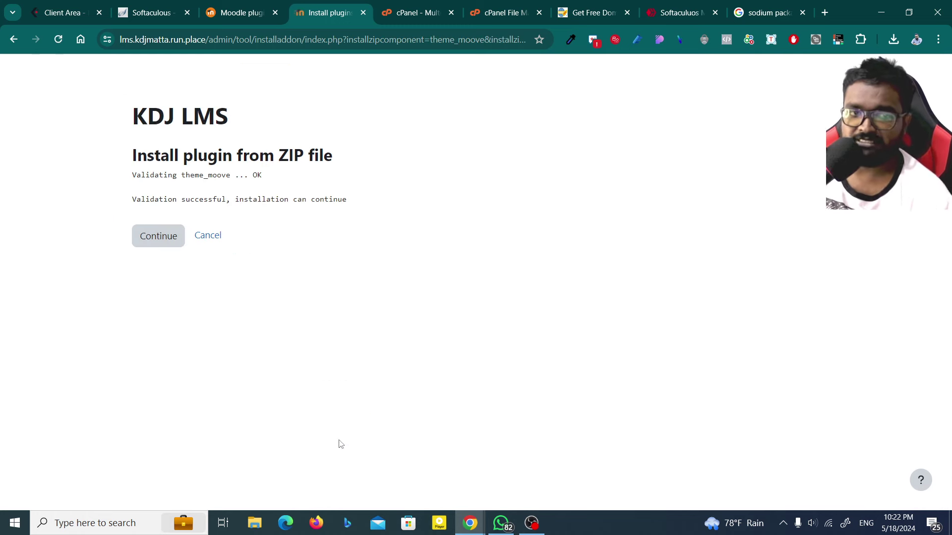
left_click(159, 237)
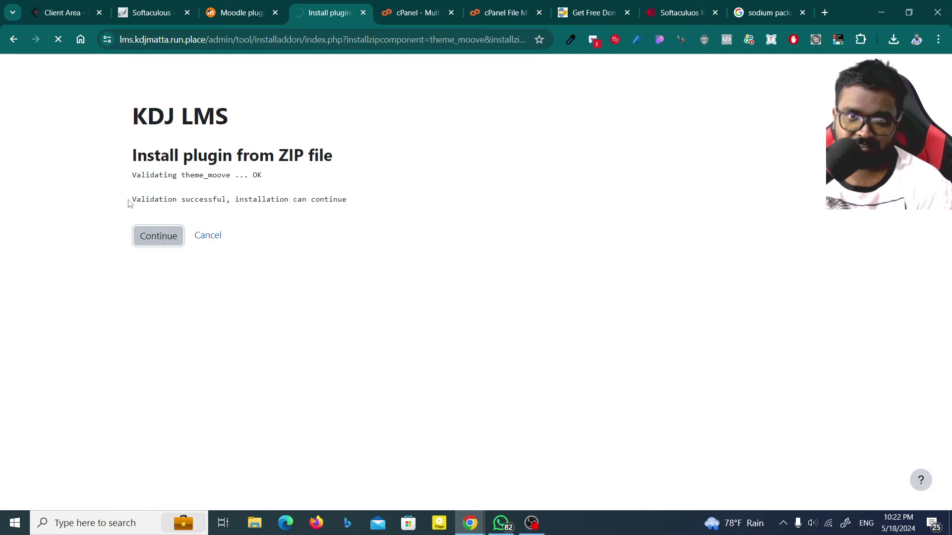
scroll(803, 300, "down", 3)
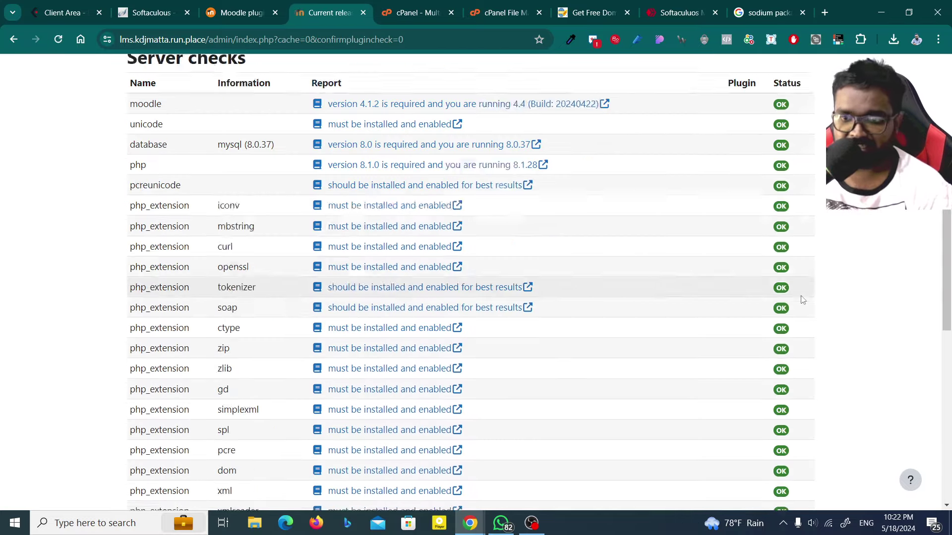
scroll(803, 300, "down", 8)
scroll(807, 313, "up", 6)
scroll(779, 321, "down", 6)
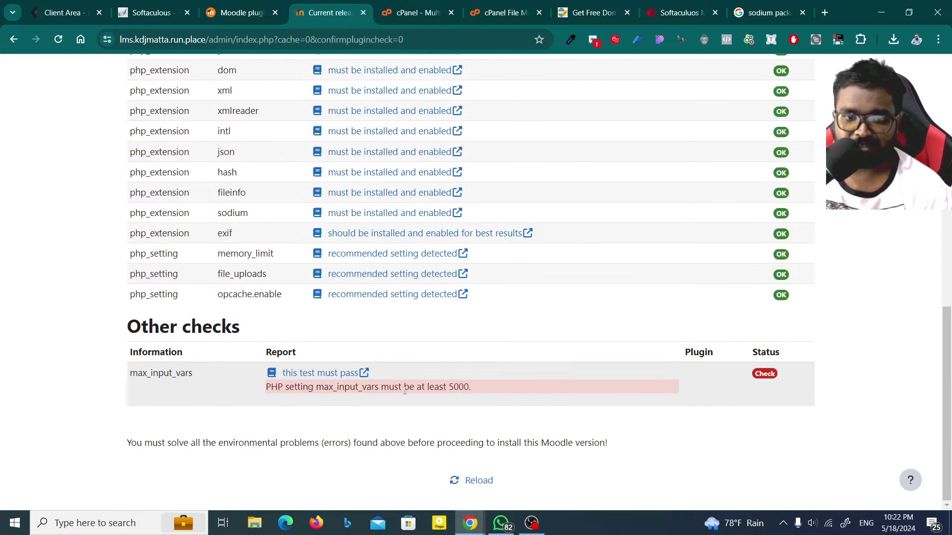
left_click(418, 13)
left_click(501, 12)
left_click(418, 12)
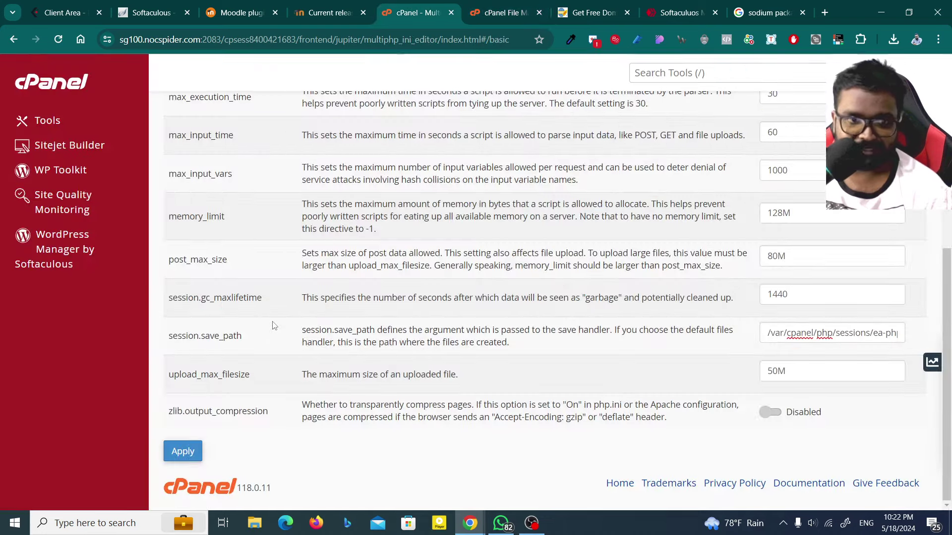
scroll(268, 307, "up", 1)
left_click_drag(799, 233, 626, 233)
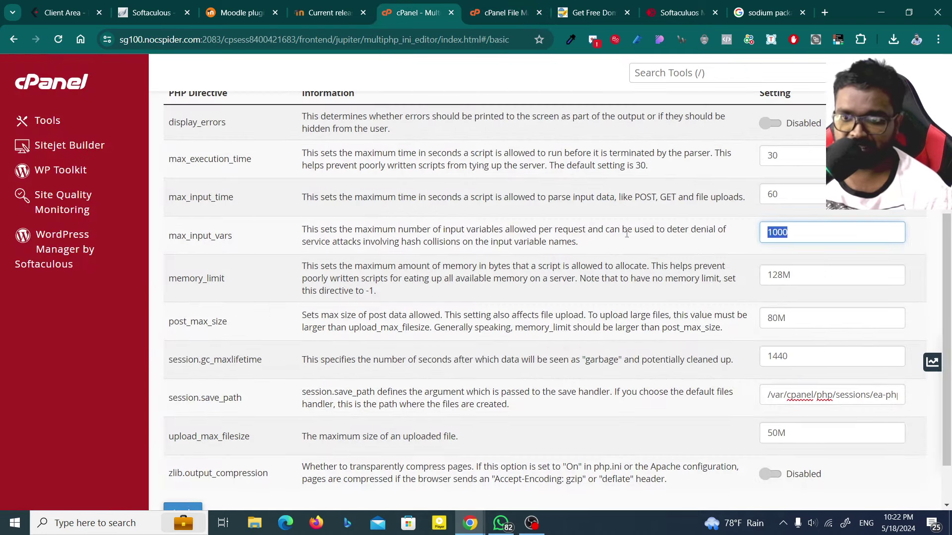
type("5000")
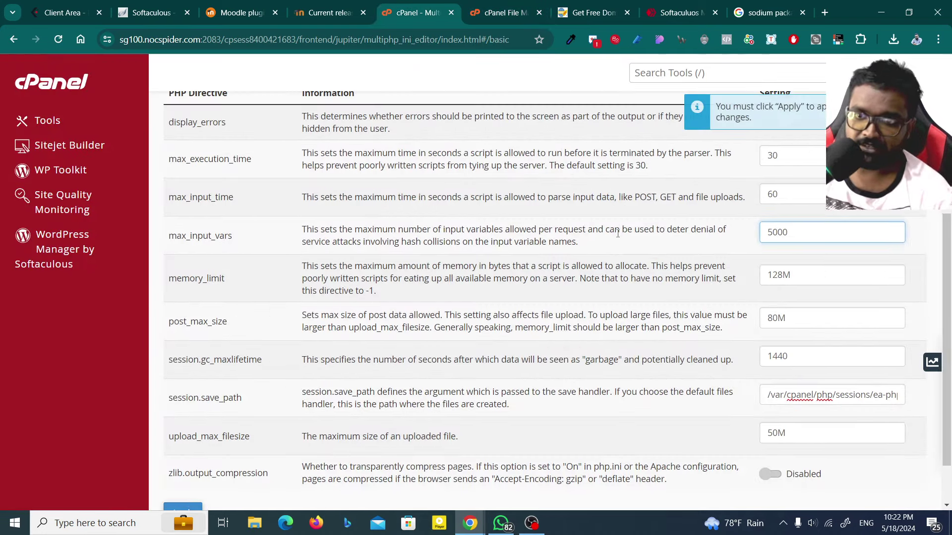
scroll(618, 233, "down", 1)
left_click(185, 449)
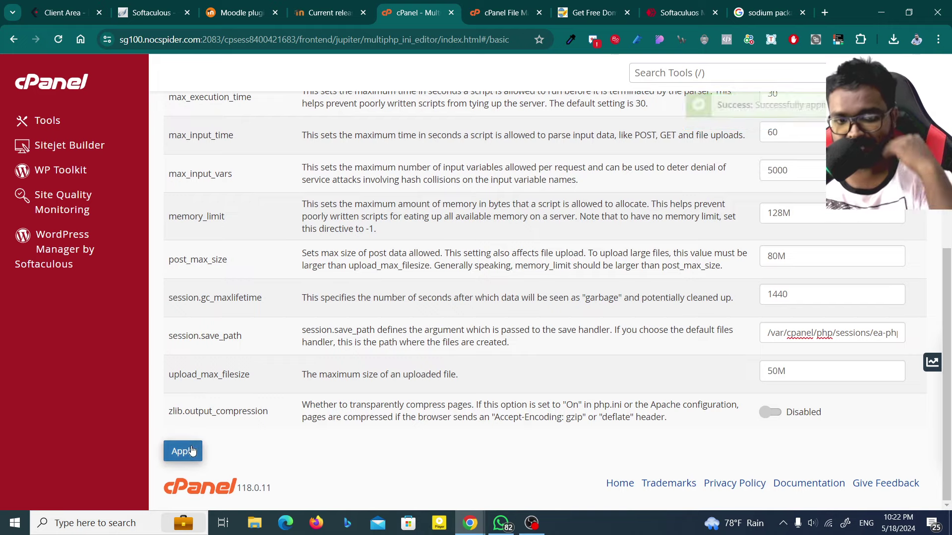
left_click(329, 13)
key("F5")
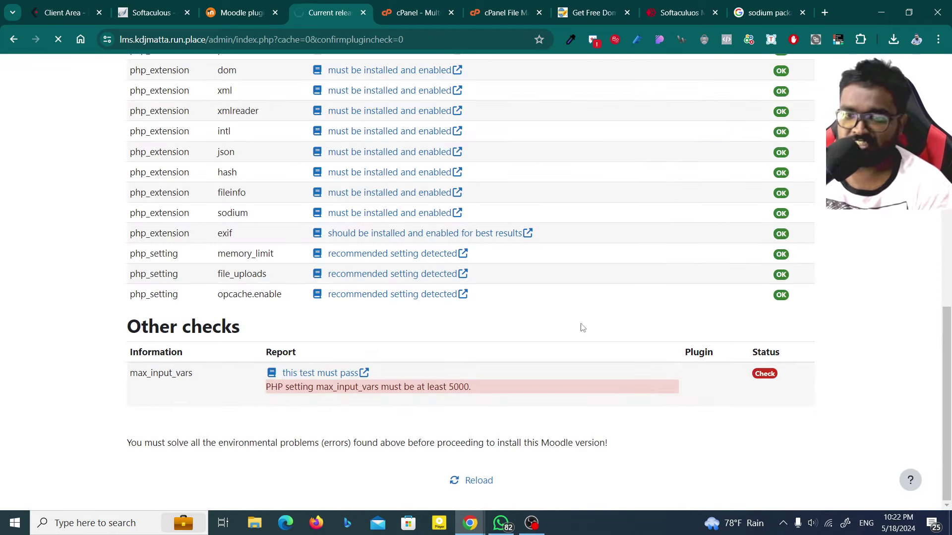
scroll(463, 404, "up", 8)
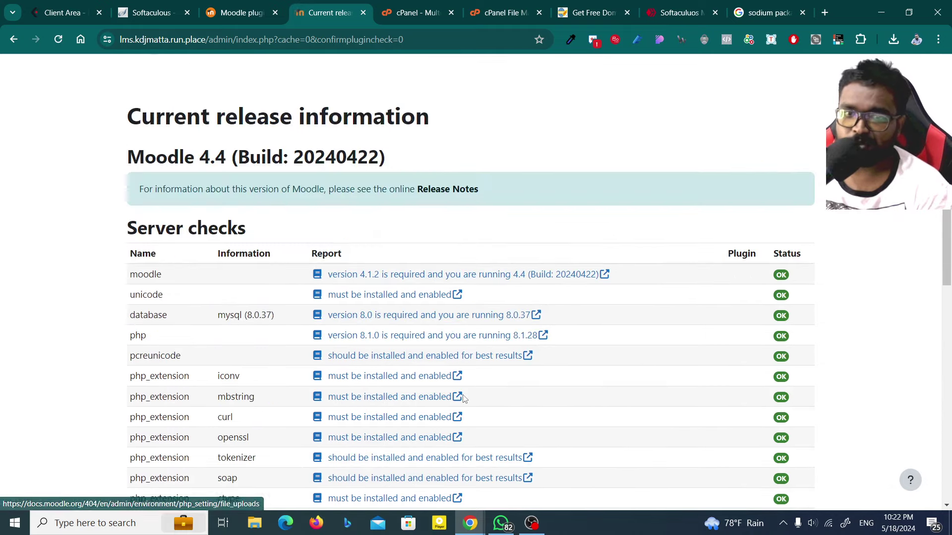
scroll(466, 398, "down", 5)
scroll(466, 398, "down", 3)
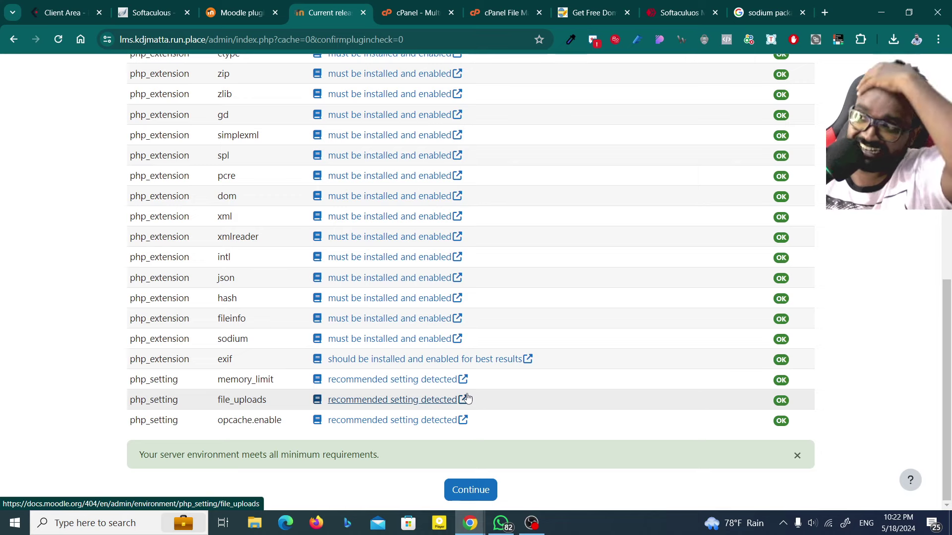
left_click(470, 491)
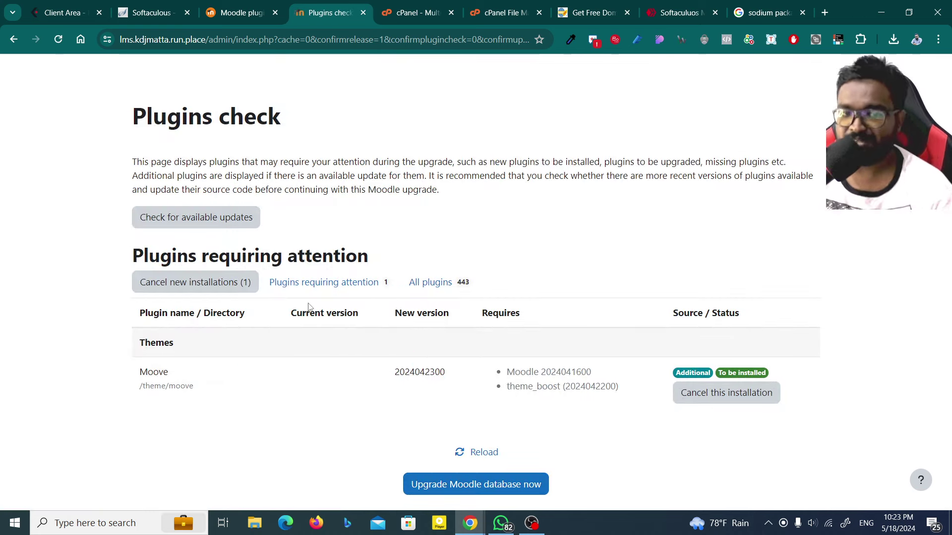
Upgrade the Moodle database to install Moove and save its default theme settings.
left_click(451, 483)
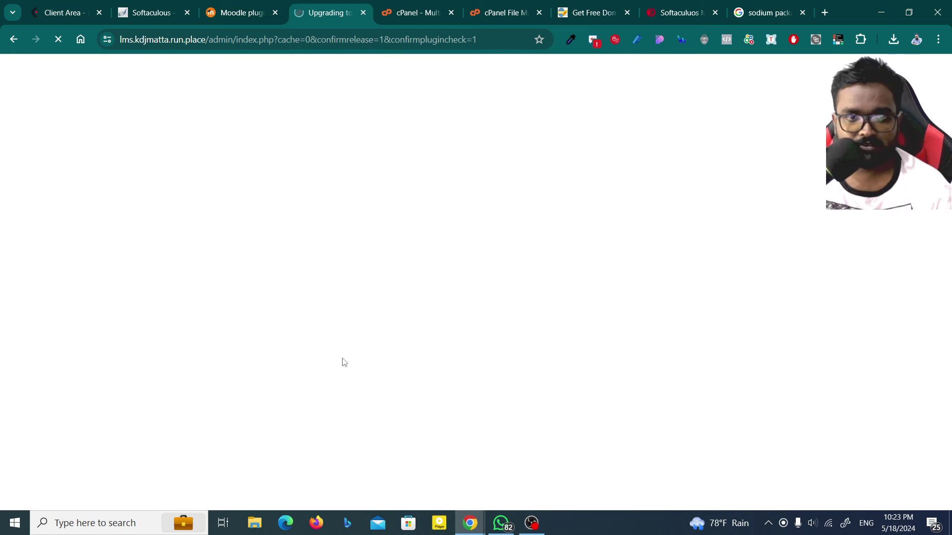
left_click(493, 235)
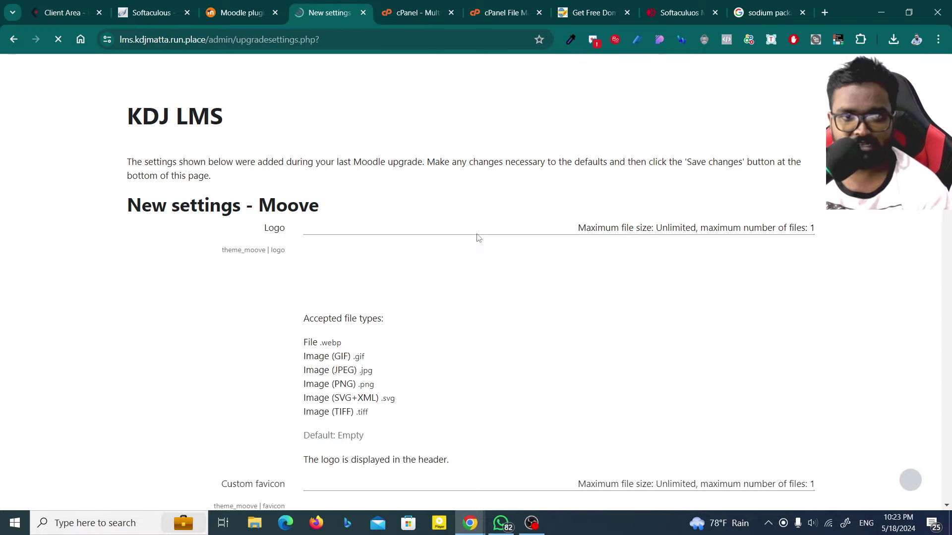
scroll(248, 303, "down", 20)
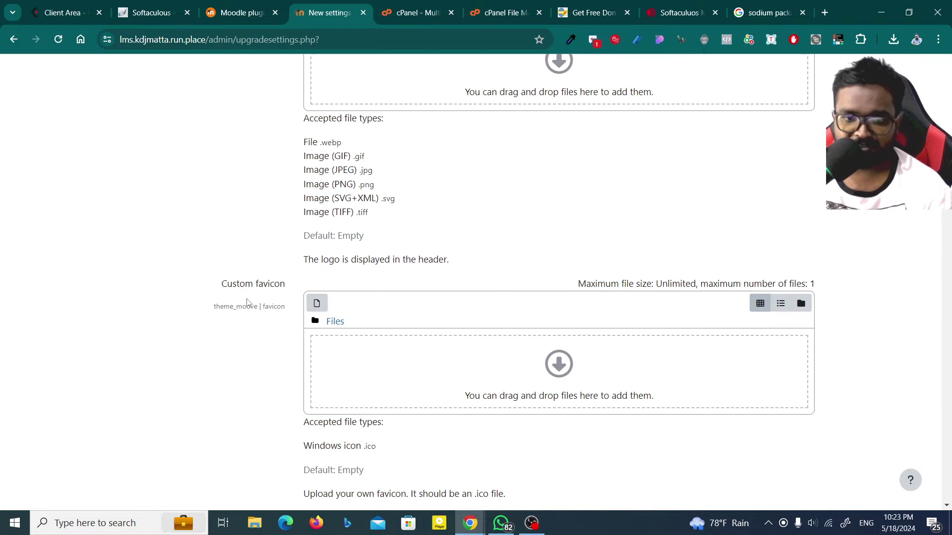
scroll(248, 304, "down", 20)
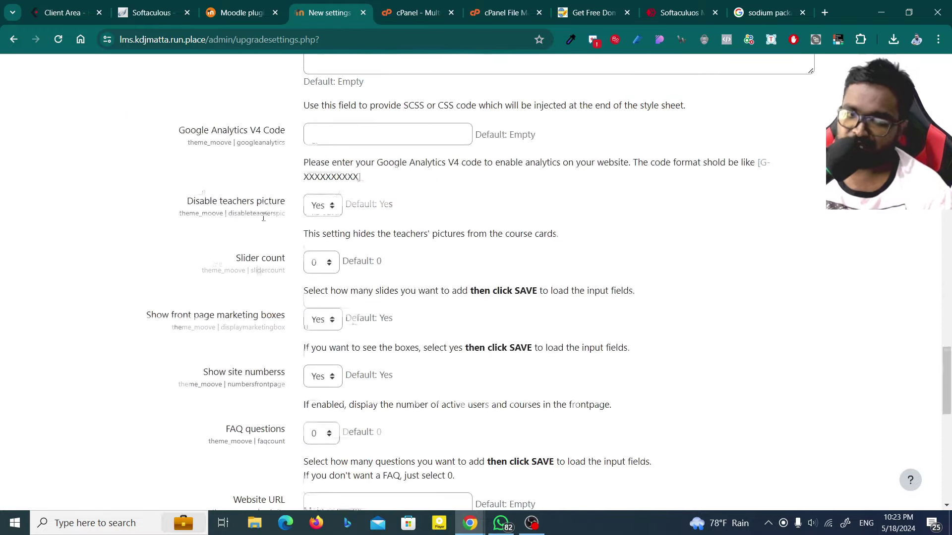
left_click(174, 491)
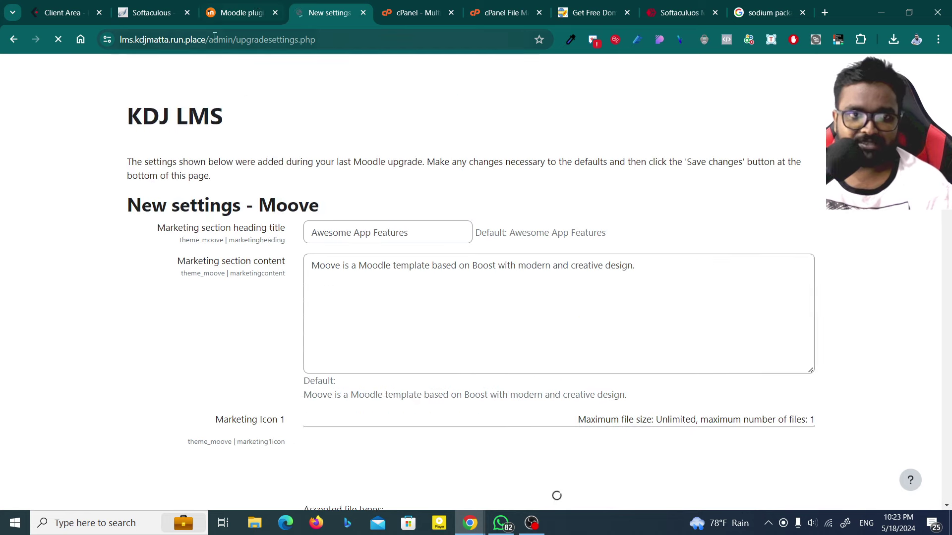
Check the site's Moove frontpage in a private window, then save the settings again.
left_click_drag(233, 40, 2, 4)
key("ctrl+c")
key("ctrl+shift+n")
key("ctrl+v")
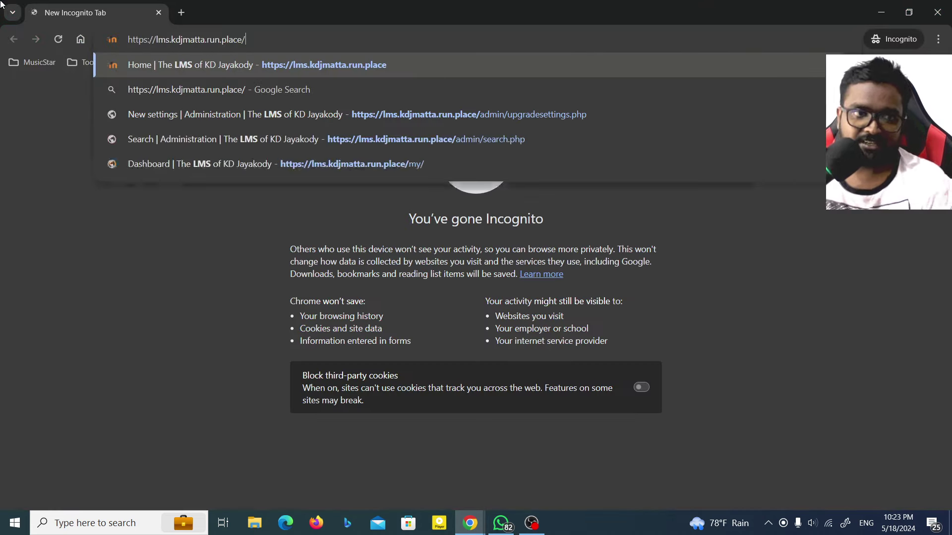
key("Return")
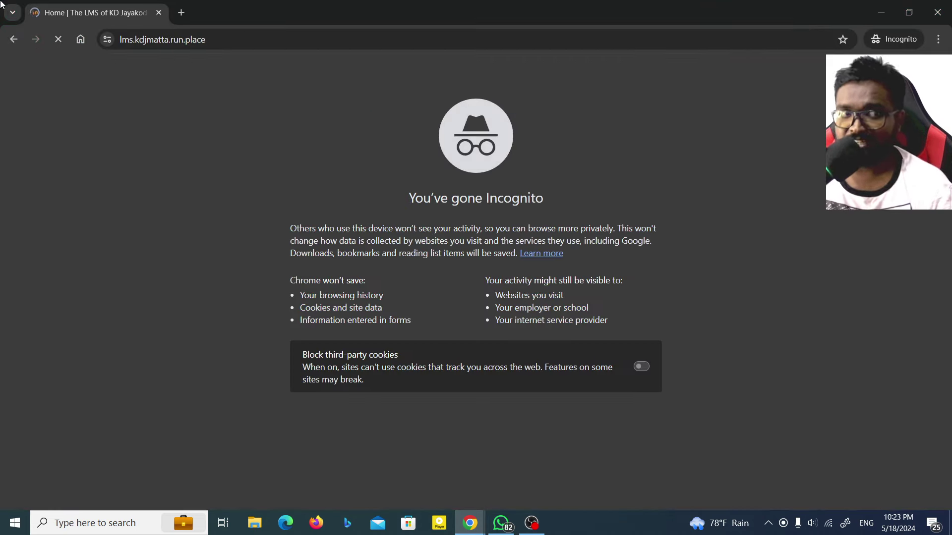
key("alt+F4")
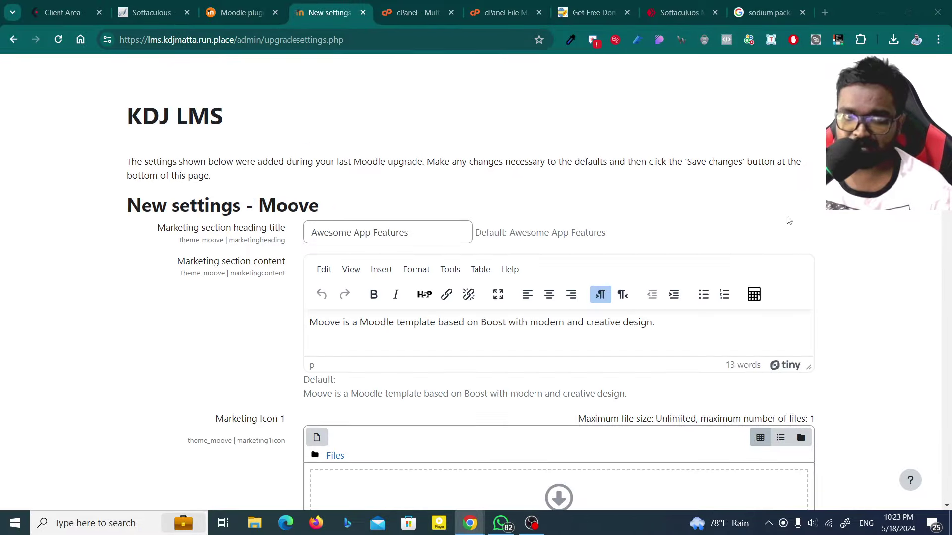
scroll(320, 197, "down", 4)
scroll(320, 197, "down", 20)
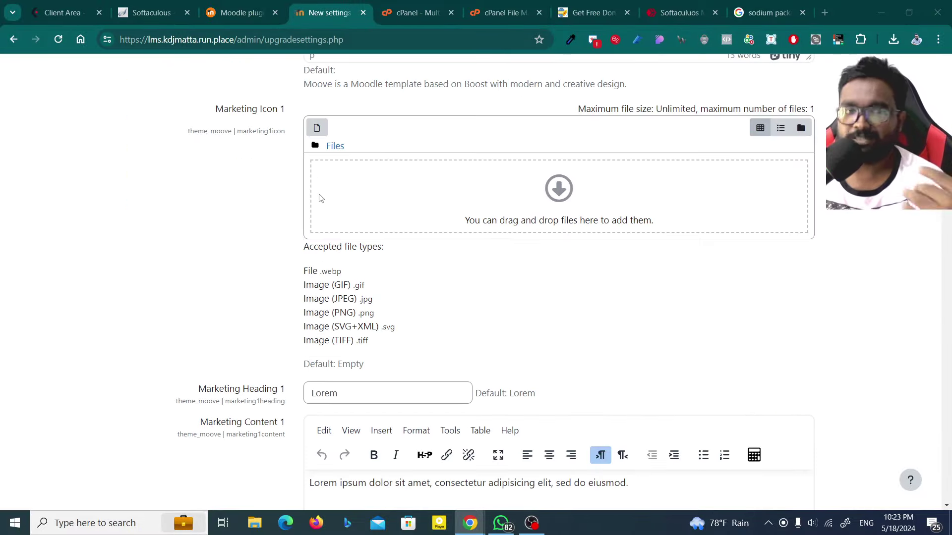
scroll(293, 341, "down", 2)
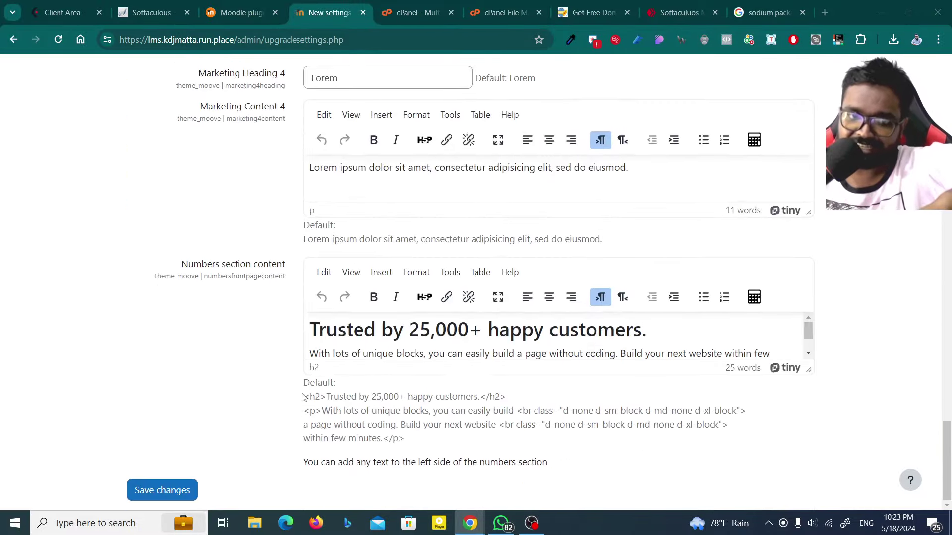
left_click(163, 490)
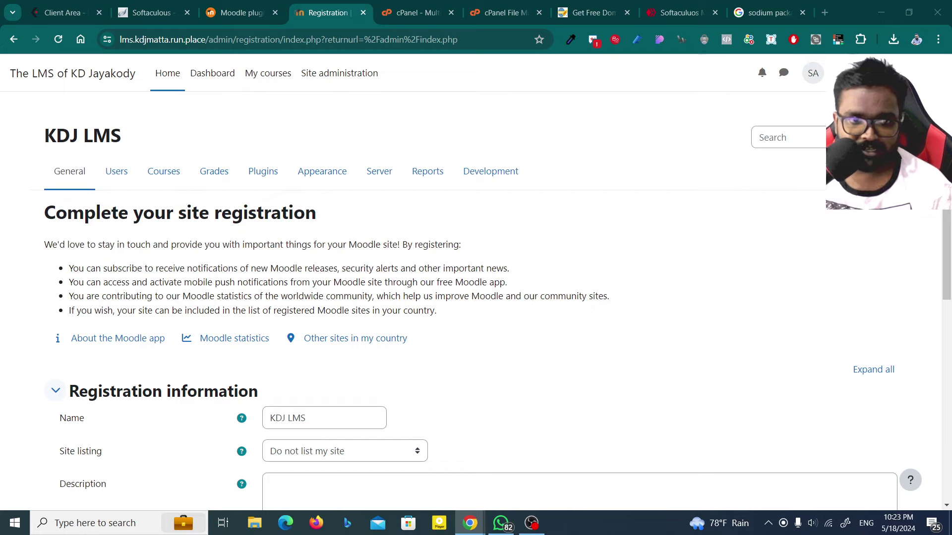
Scroll the admin page and glance at the logged-out site in the private window.
scroll(298, 342, "down", 7)
scroll(286, 321, "up", 5)
scroll(286, 321, "up", 3)
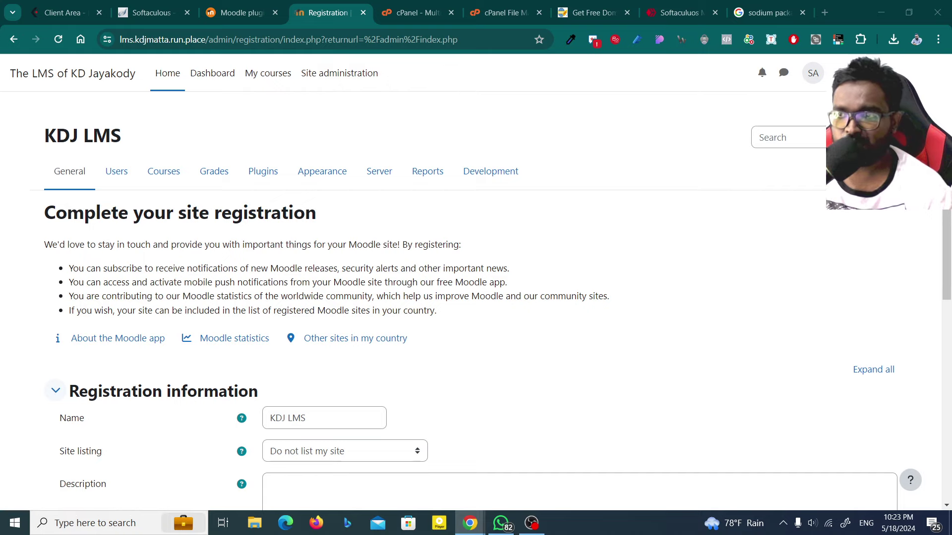
key("alt+Tab")
key("alt+Tab")
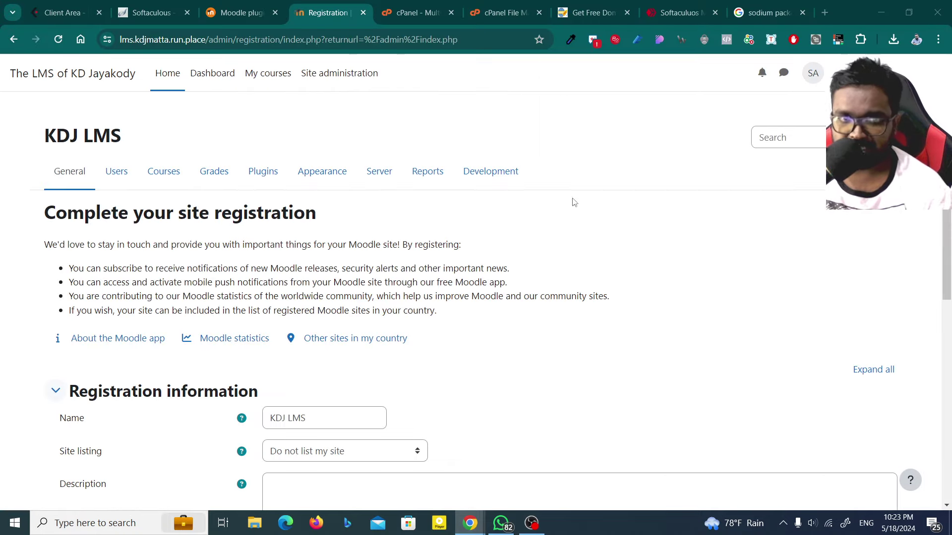
Go to Site administration > Appearance > Themes to list Boost, Classic and Moove.
left_click(330, 76)
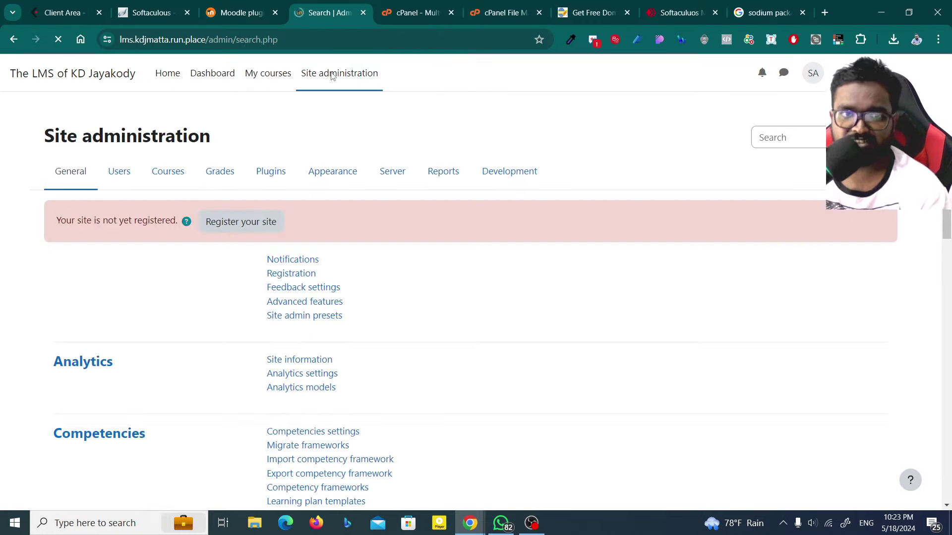
left_click(319, 180)
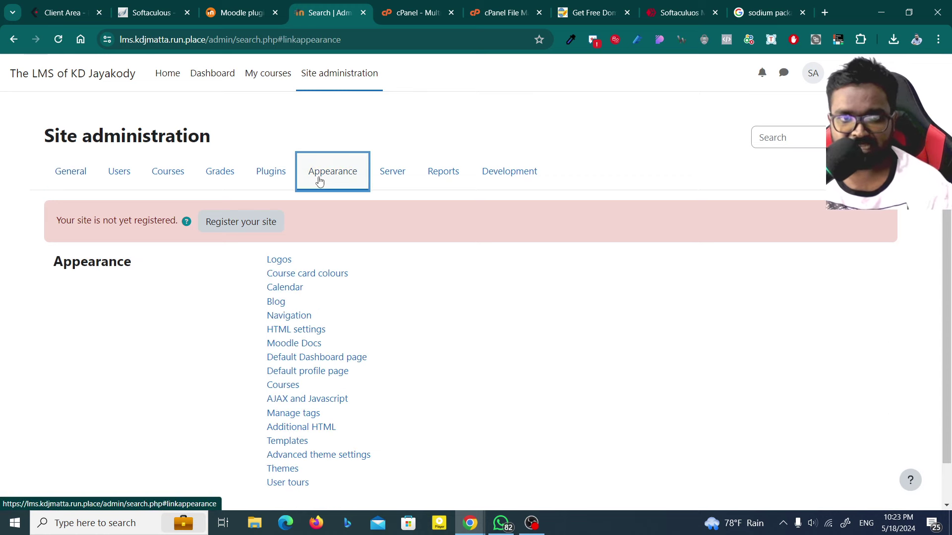
scroll(267, 456, "down", 1)
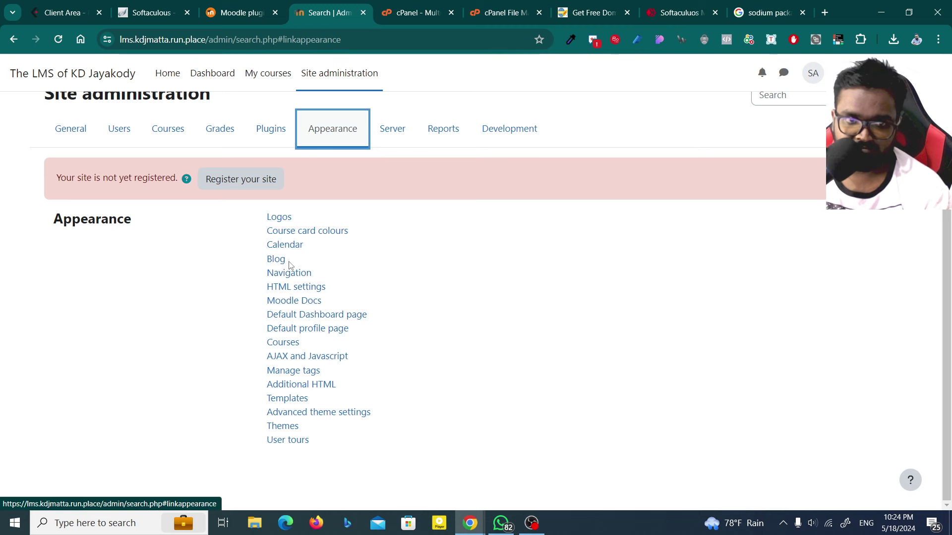
left_click(282, 427)
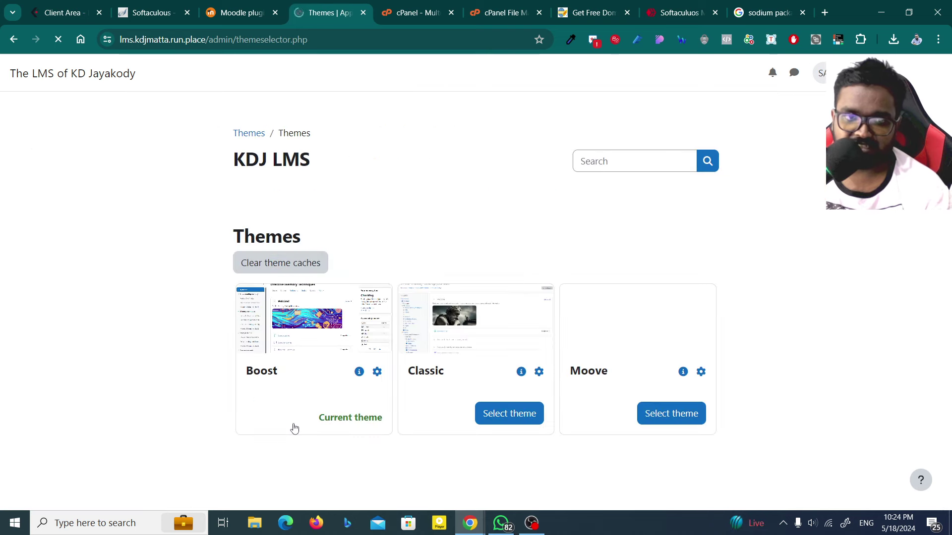
Choose Select theme on the Moove card, then switch to the private window.
left_click(657, 418)
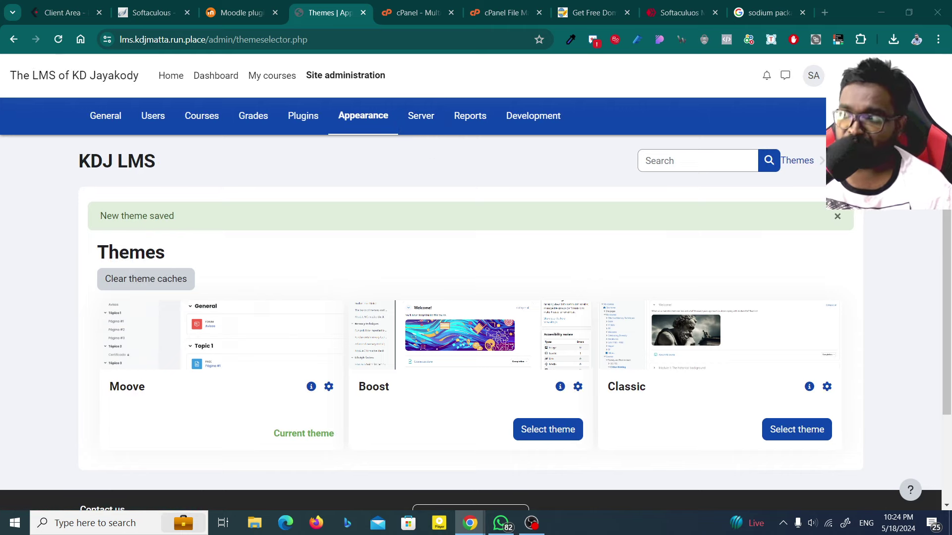
key("alt+Tab")
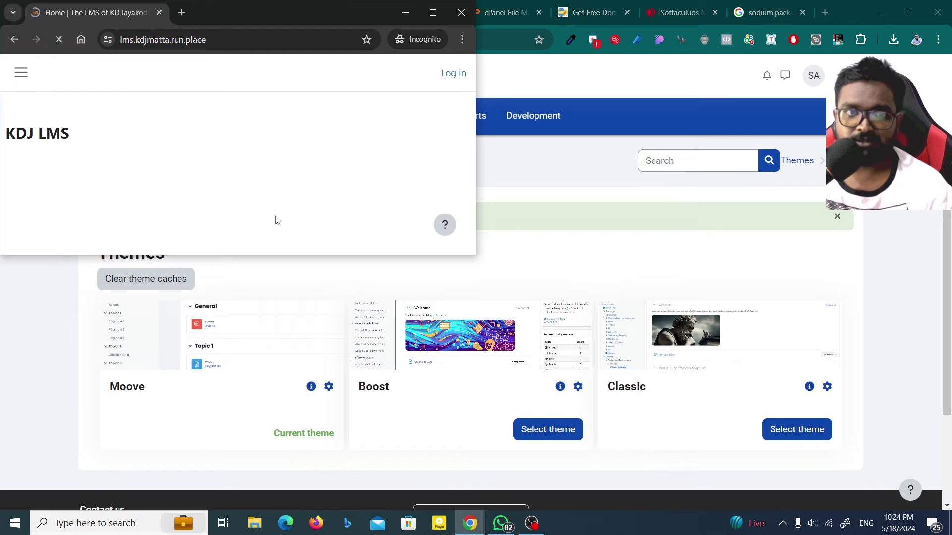
Maximize the private window and scroll through the logged-out Moove frontpage.
left_click(433, 12)
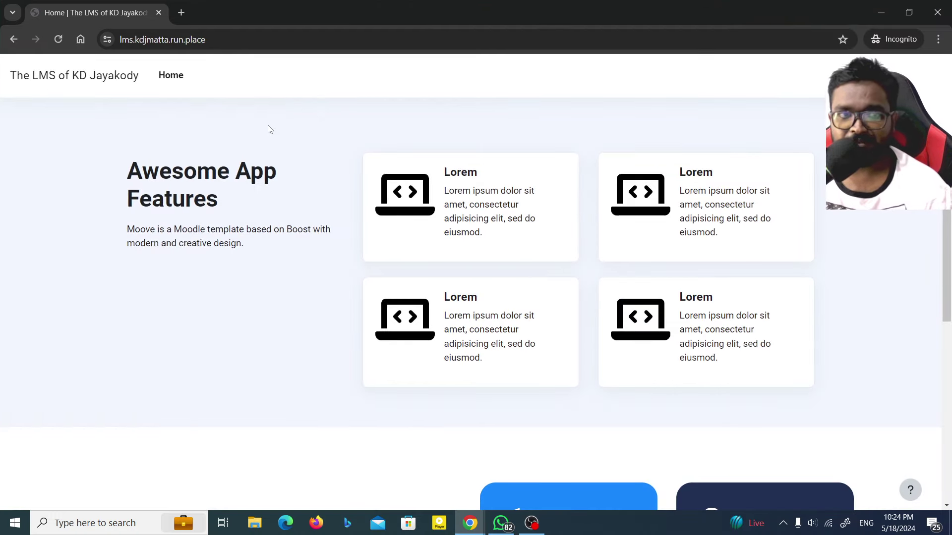
scroll(164, 257, "down", 5)
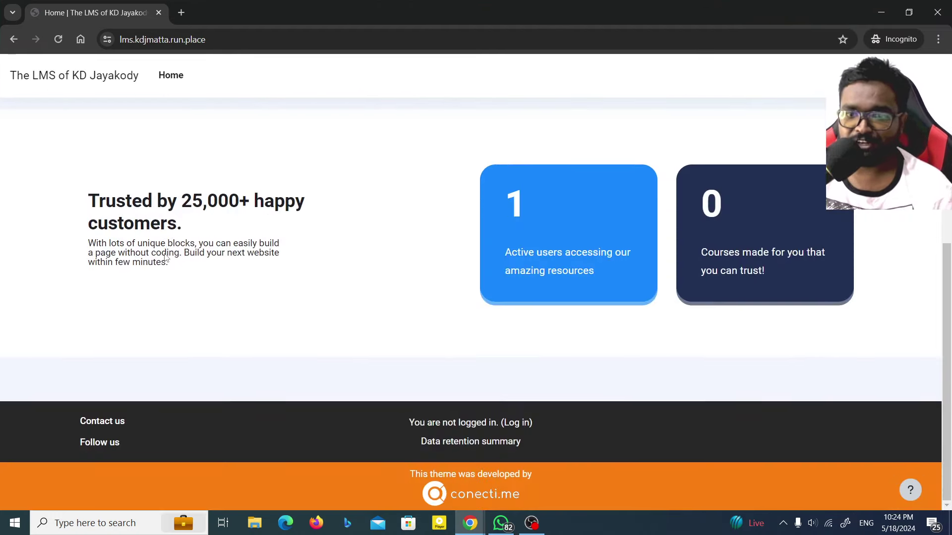
scroll(165, 258, "up", 10)
Load kdj.edu.lk in a new private tab and browse it.
left_click(174, 5)
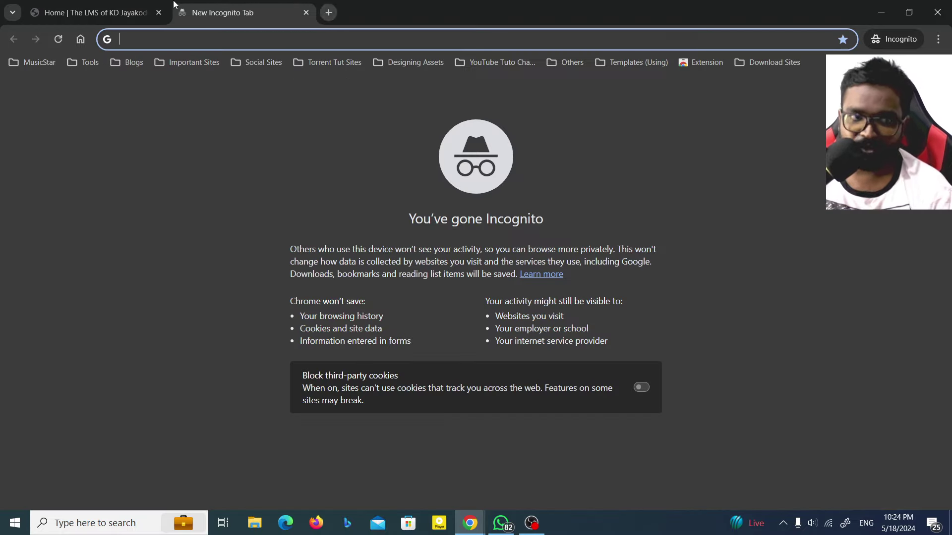
type("kdj.edu.lk")
key("Return")
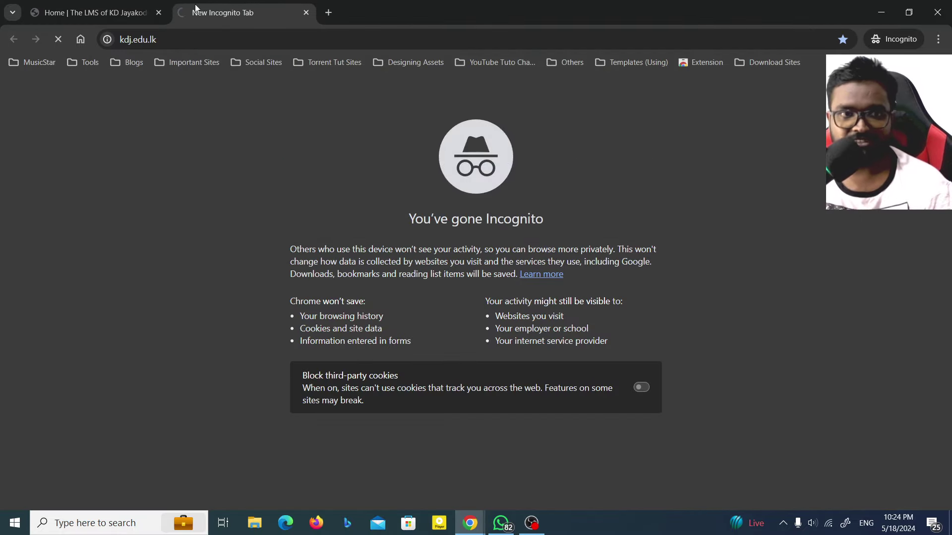
scroll(224, 90, "down", 10)
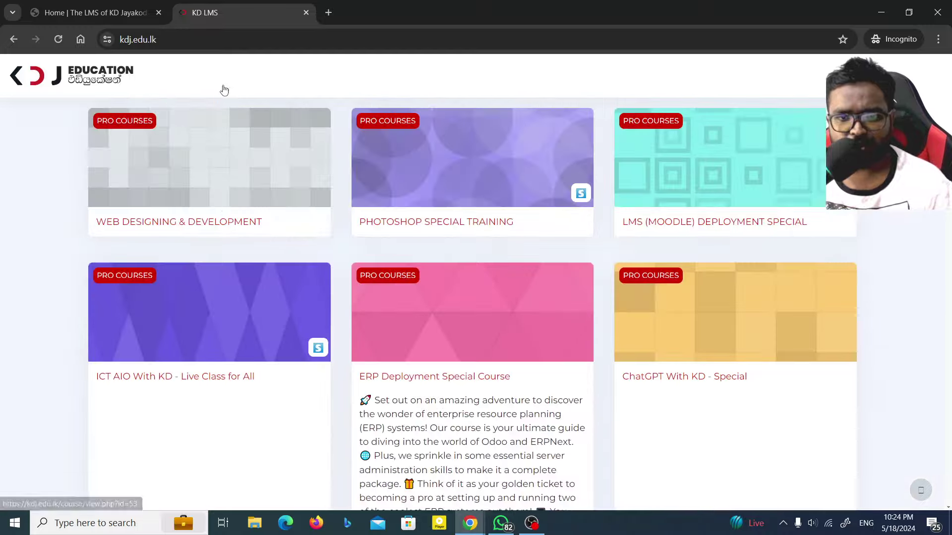
left_click(94, 12)
left_click(238, 12)
scroll(351, 382, "up", 12)
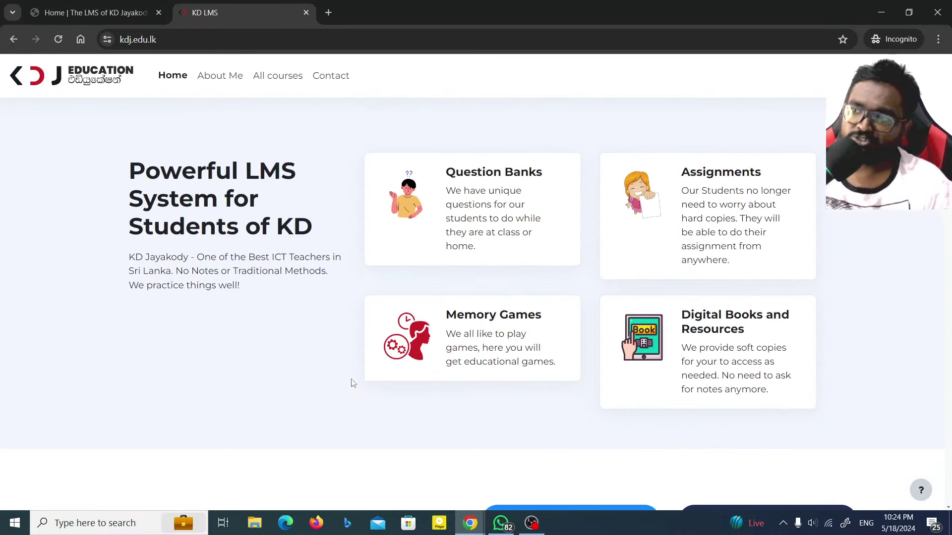
Return to the Moove site tab and bring up its Log in page.
left_click(150, 10)
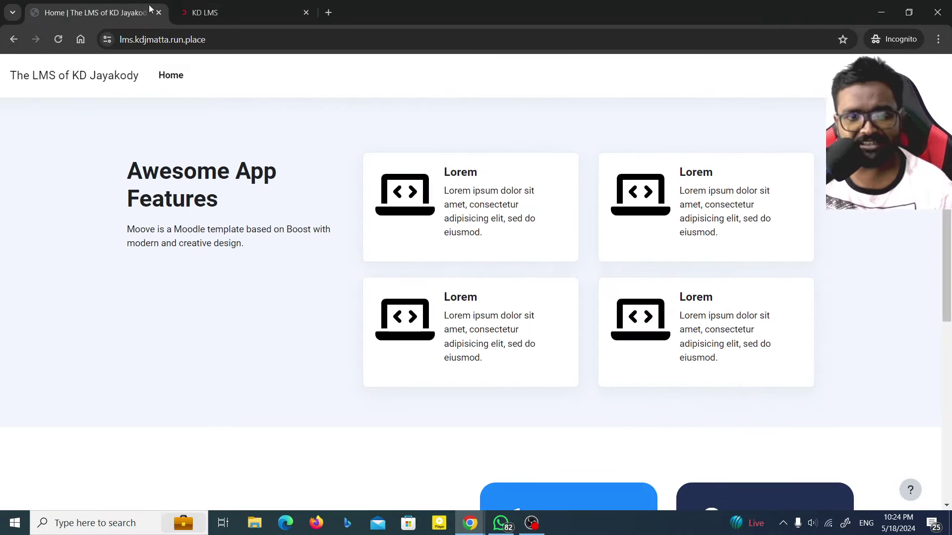
scroll(206, 335, "down", 6)
scroll(209, 339, "up", 6)
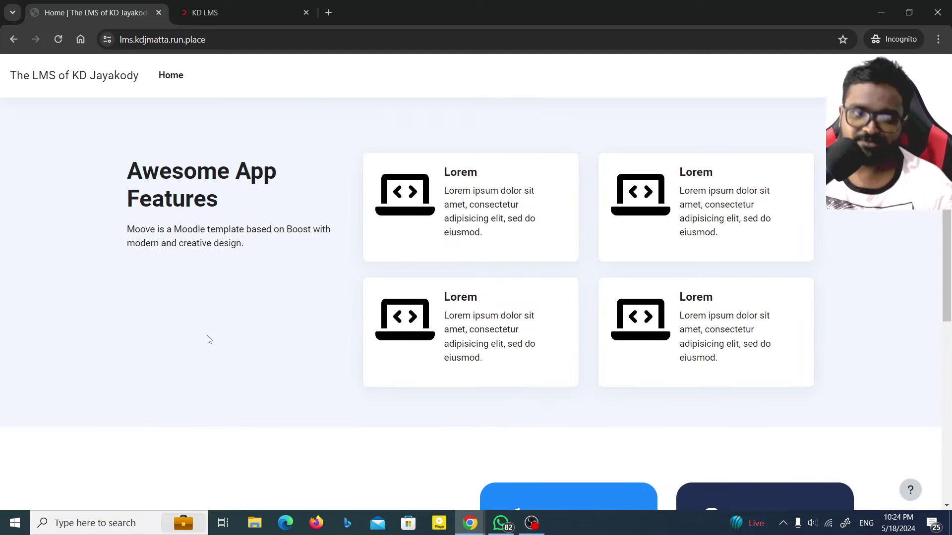
left_click(923, 75)
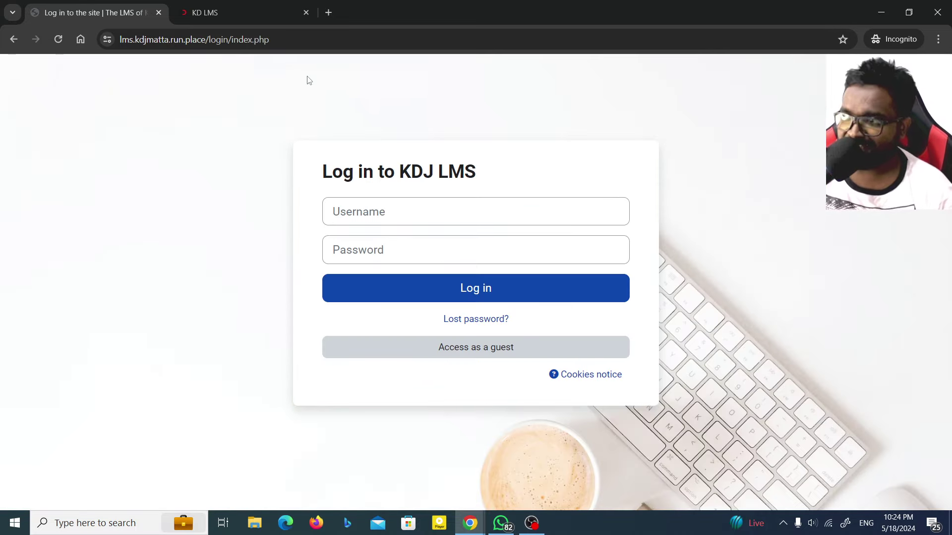
Preview the Lost password? page, return to login, then close the kdj.edu.lk tab.
left_click(488, 319)
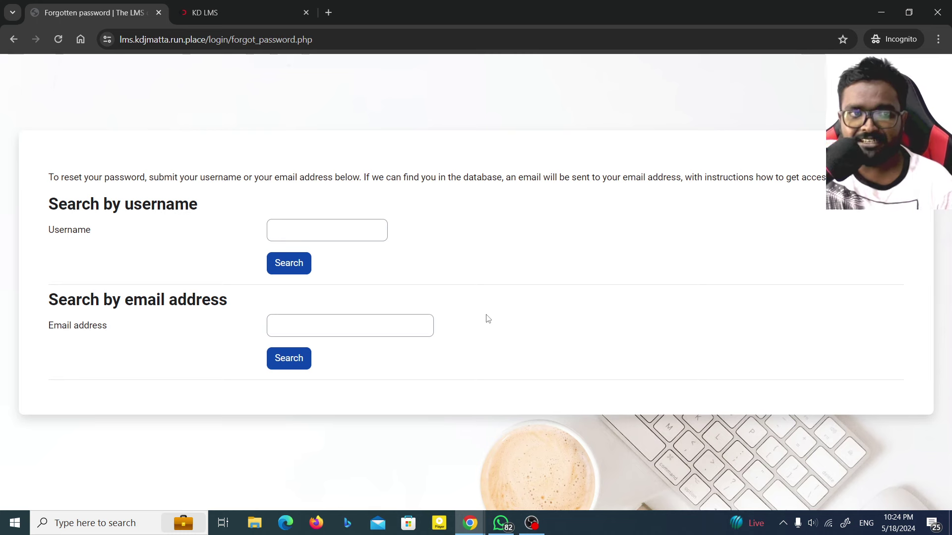
left_click(13, 39)
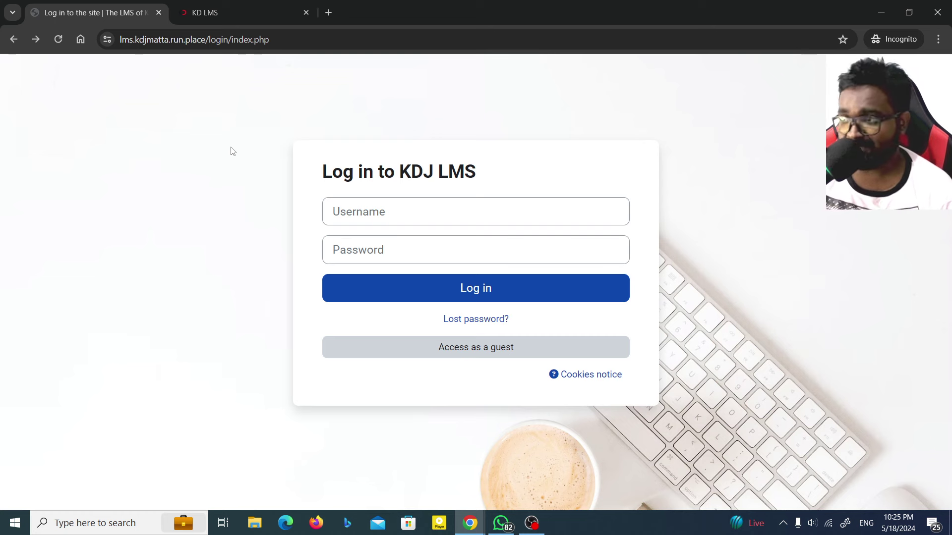
left_click(251, 8)
scroll(525, 299, "down", 6)
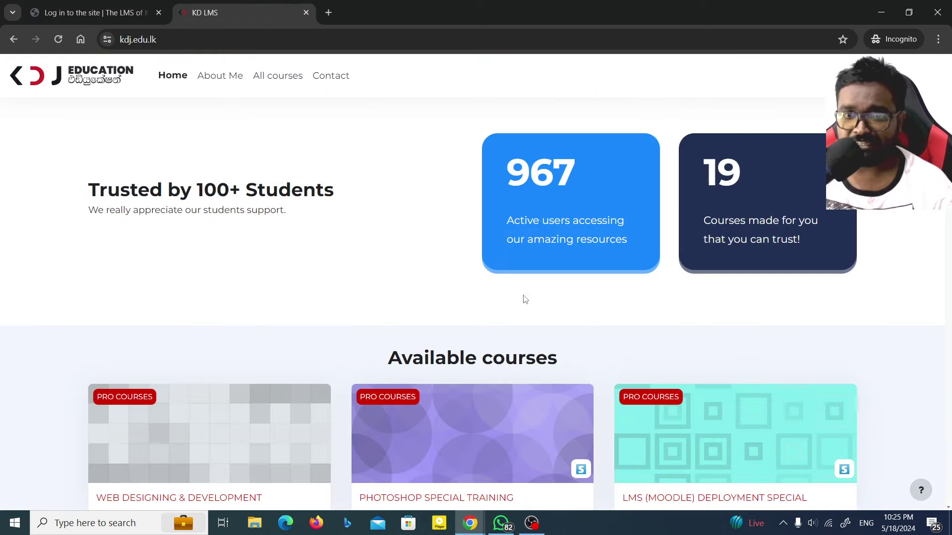
scroll(524, 298, "up", 6)
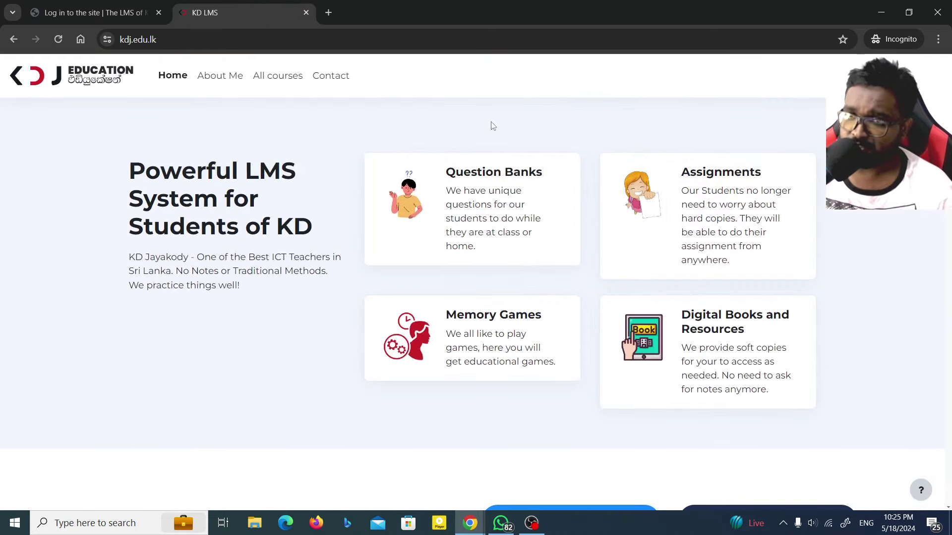
left_click(306, 12)
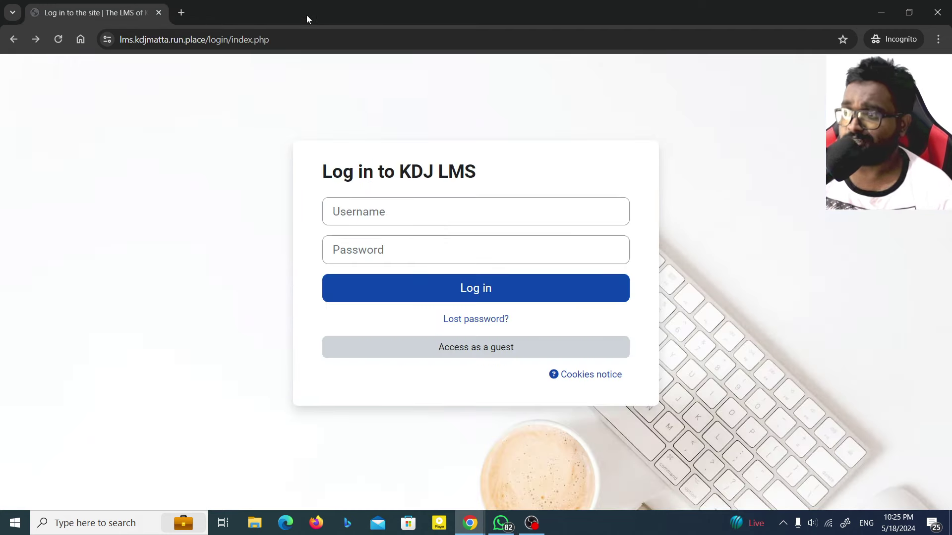